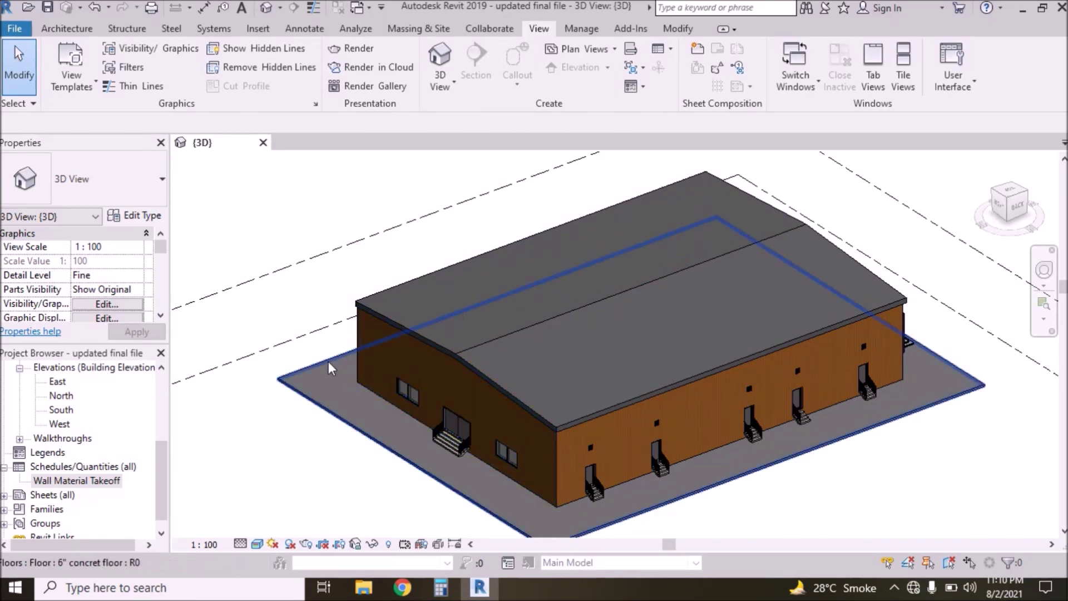
- Create a new material takeoff for the Structural Columns category in the New Construction phase
{"action": "left_click", "coordinate": [662, 56]}
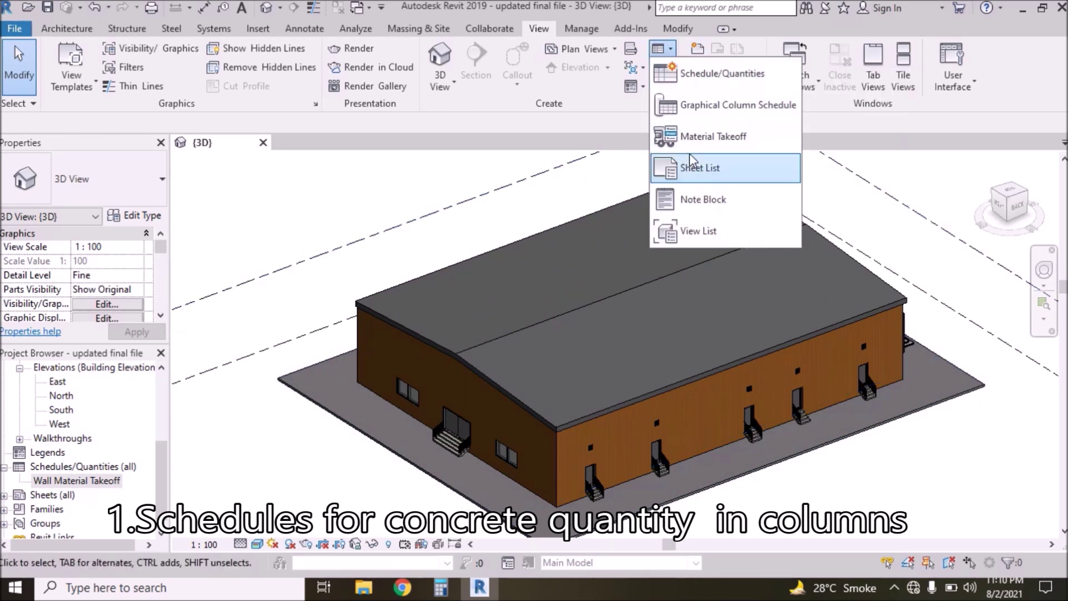
{"action": "left_click", "coordinate": [710, 135]}
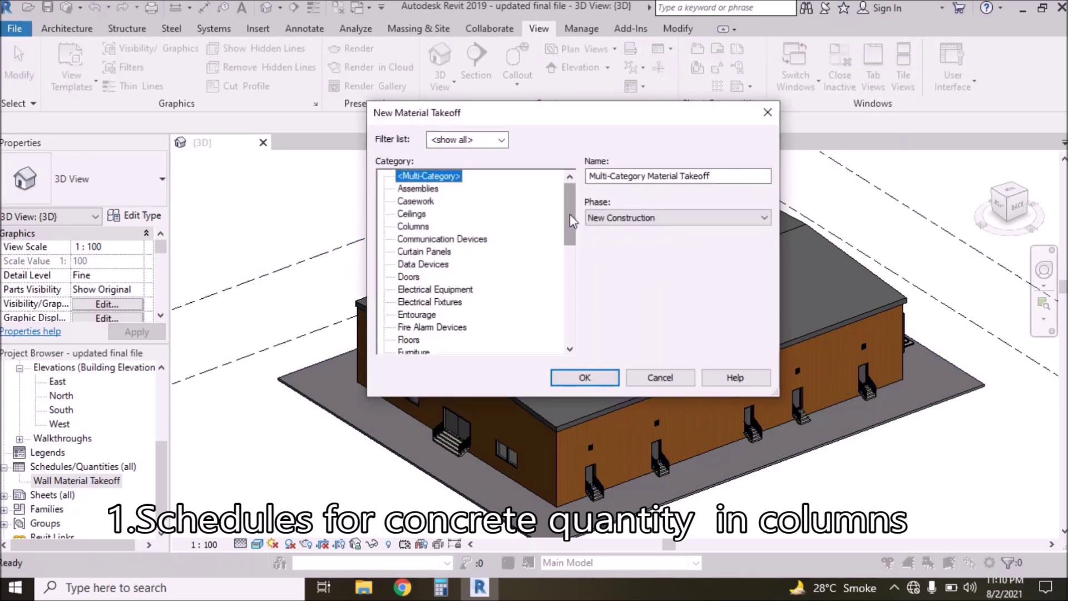
{"action": "left_click_drag", "start_coordinate": [566, 214], "coordinate": [565, 308]}
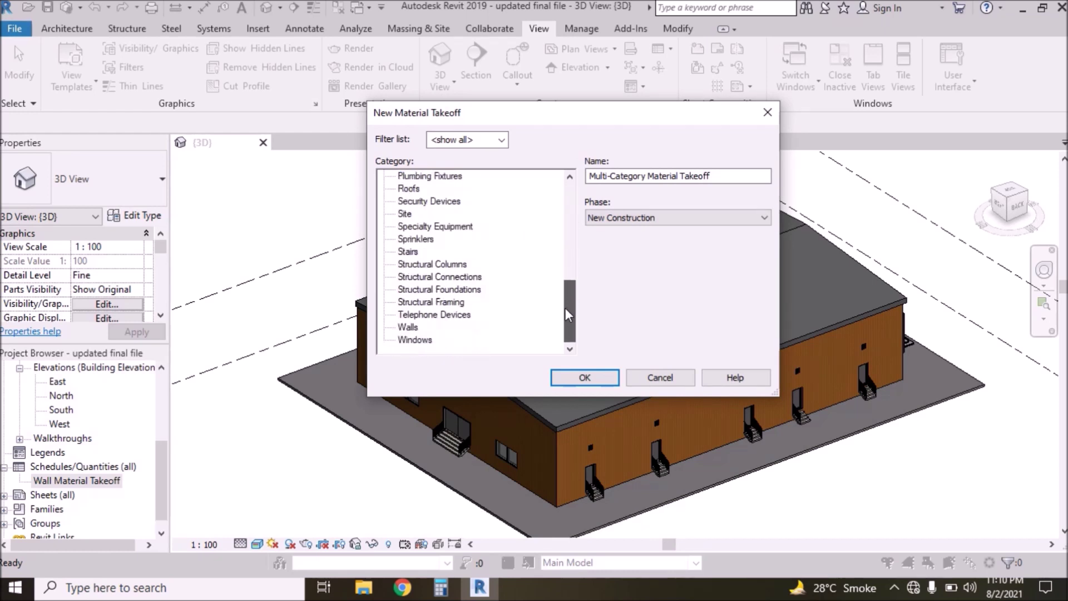
{"action": "left_click", "coordinate": [426, 266]}
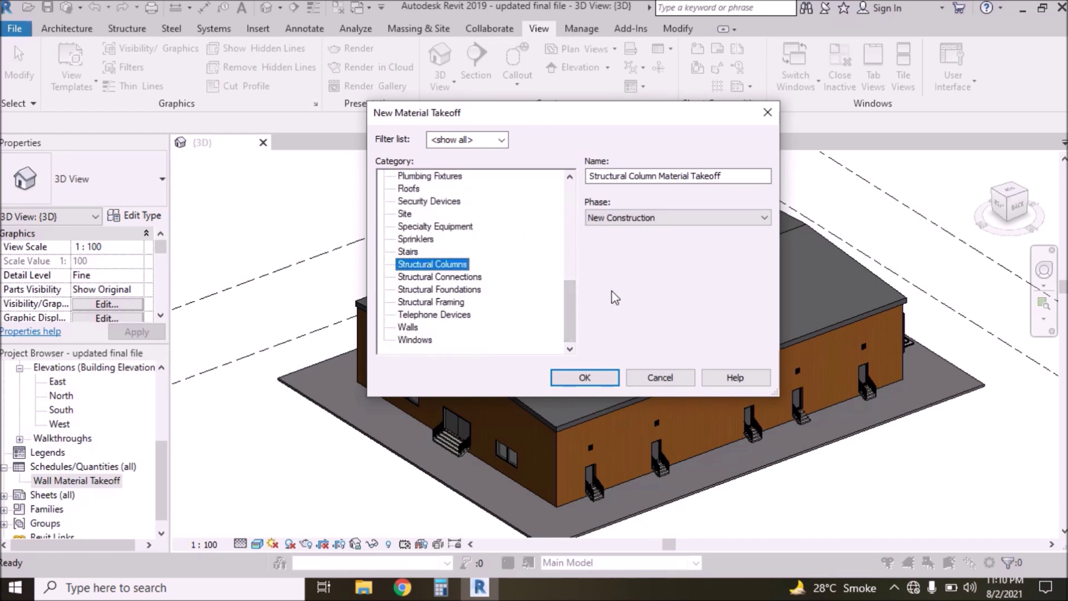
{"action": "left_click", "coordinate": [595, 378]}
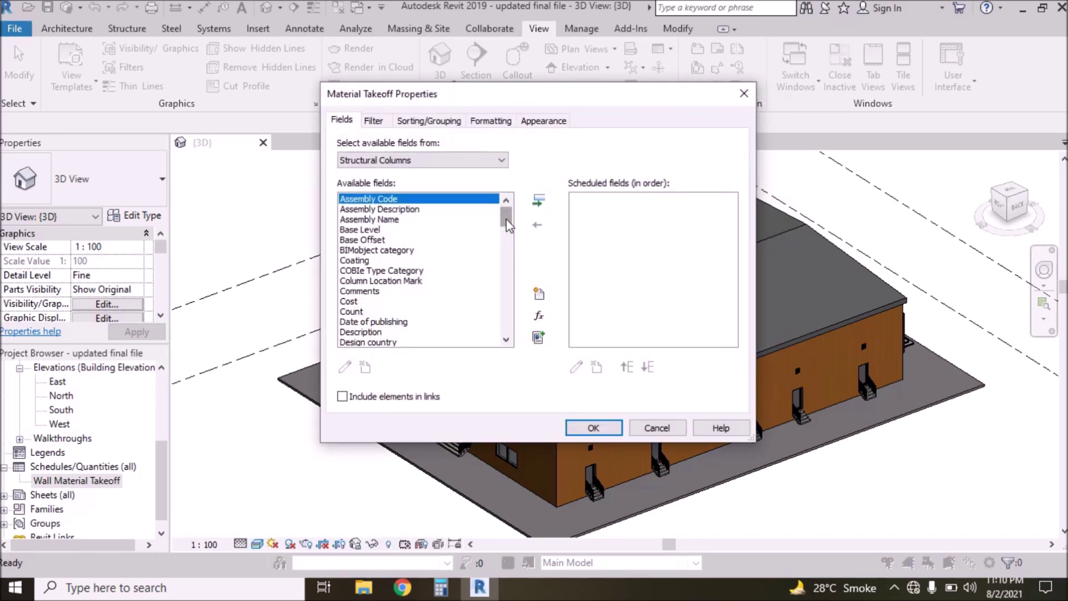
- Add the Count and Material: Volume fields to the structural column takeoff
{"action": "left_click_drag", "start_coordinate": [508, 224], "coordinate": [507, 233]}
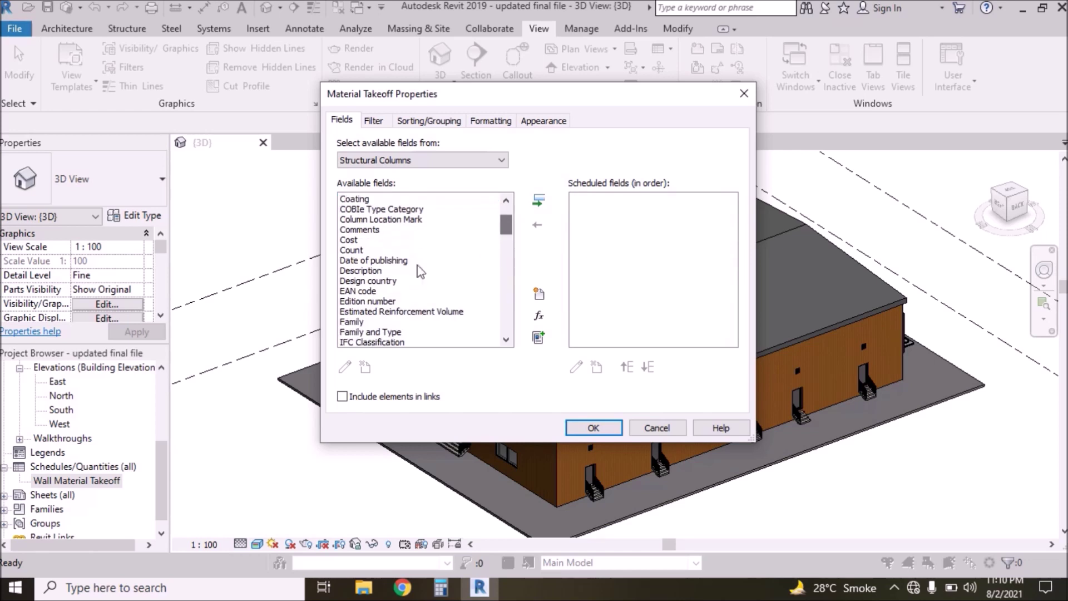
{"action": "left_click", "coordinate": [357, 251]}
{"action": "left_click", "coordinate": [540, 201]}
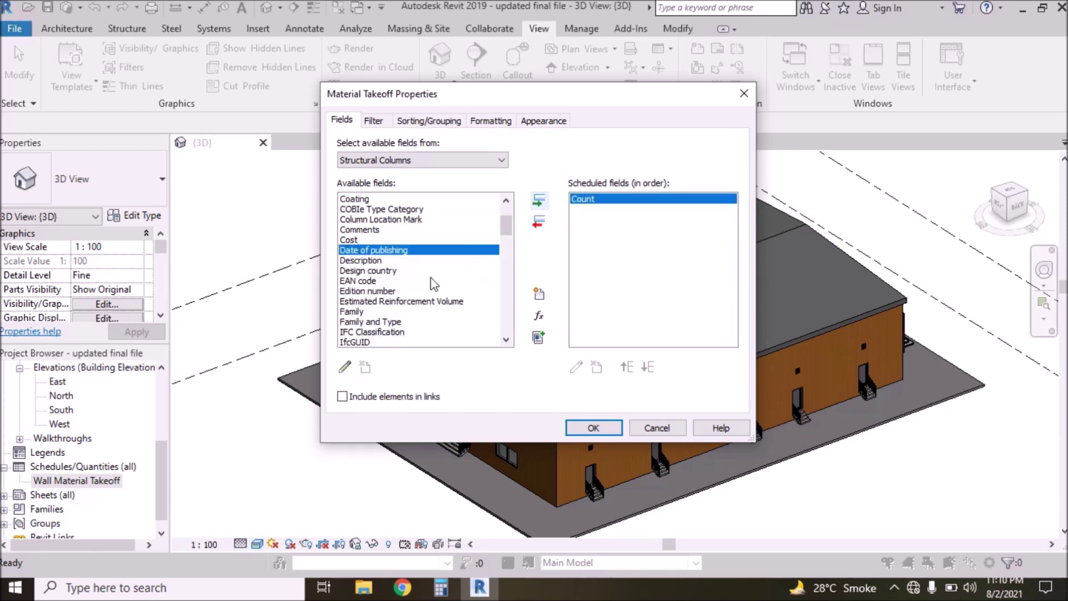
{"action": "left_click_drag", "start_coordinate": [505, 230], "coordinate": [507, 264]}
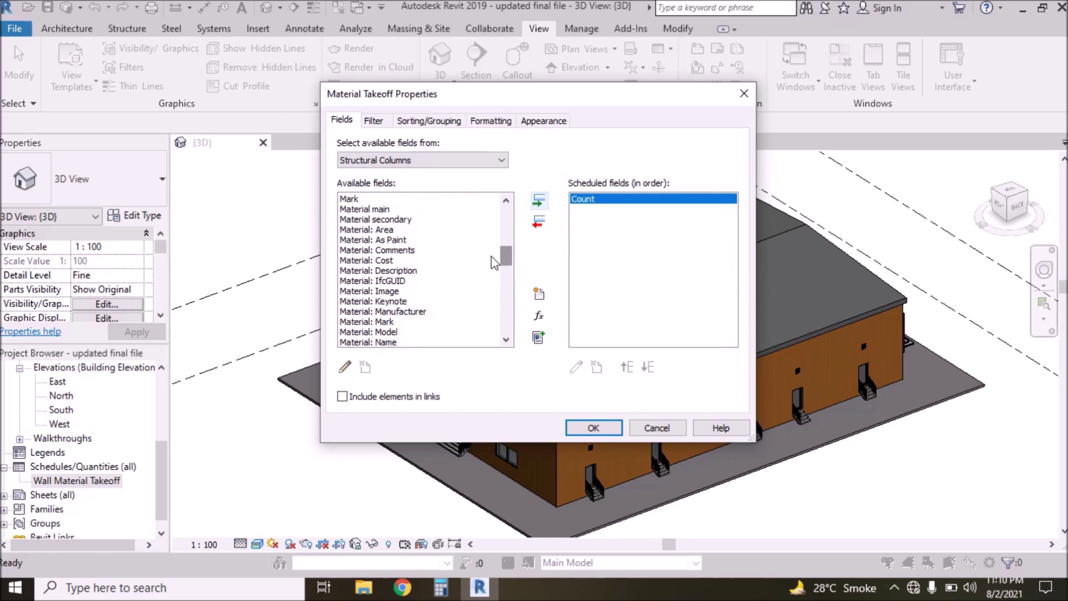
{"action": "left_click_drag", "start_coordinate": [507, 267], "coordinate": [506, 281]}
{"action": "left_click", "coordinate": [377, 262]}
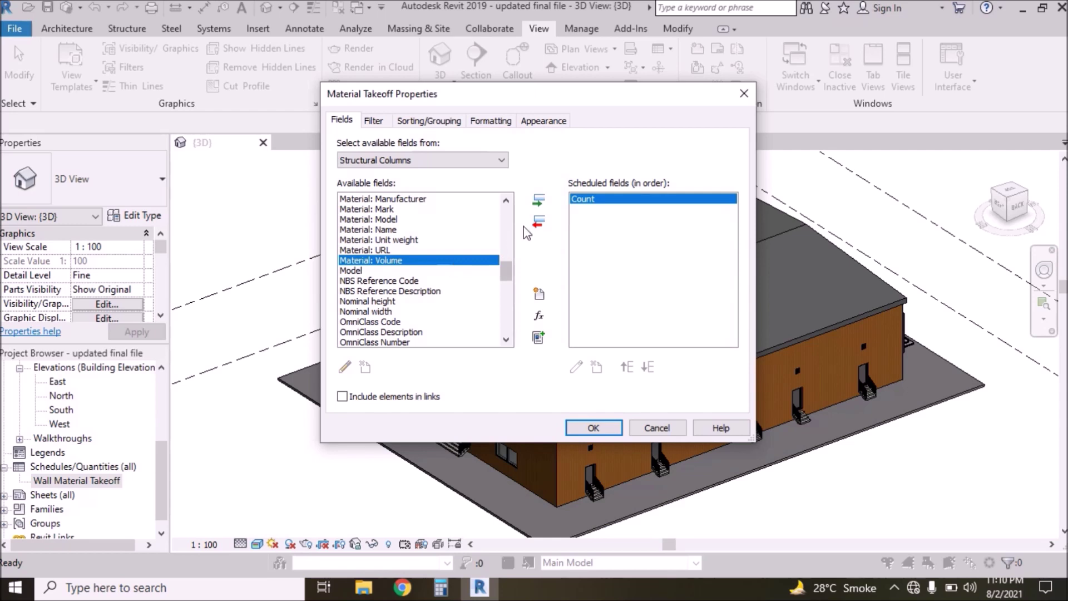
{"action": "left_click", "coordinate": [540, 202]}
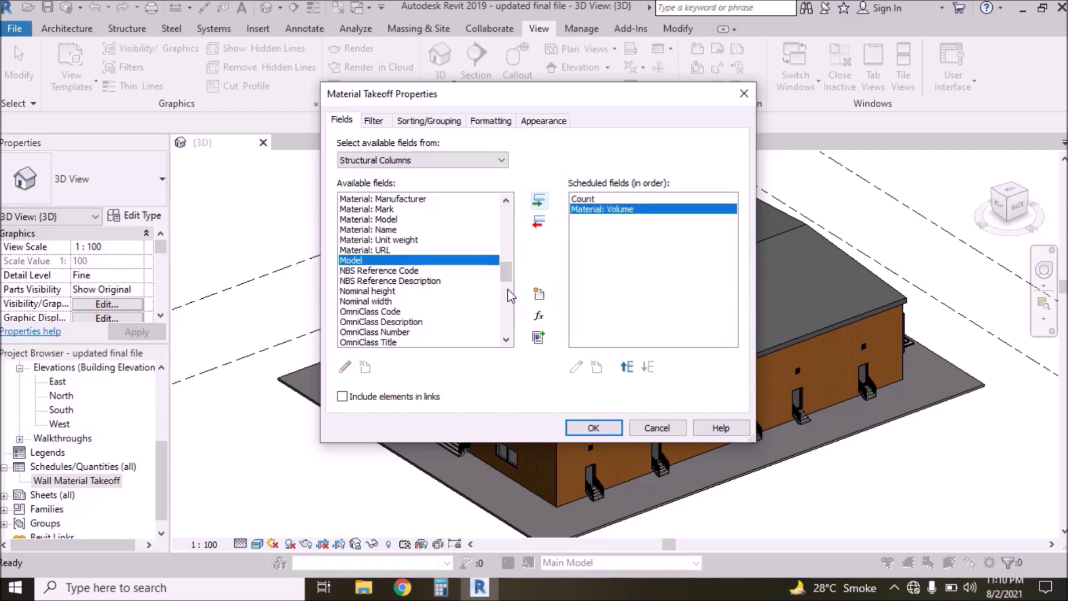
- Add the Cost and Mark fields to the structural column takeoff's scheduled fields
{"action": "left_click_drag", "start_coordinate": [507, 275], "coordinate": [510, 220]}
{"action": "left_click", "coordinate": [359, 271]}
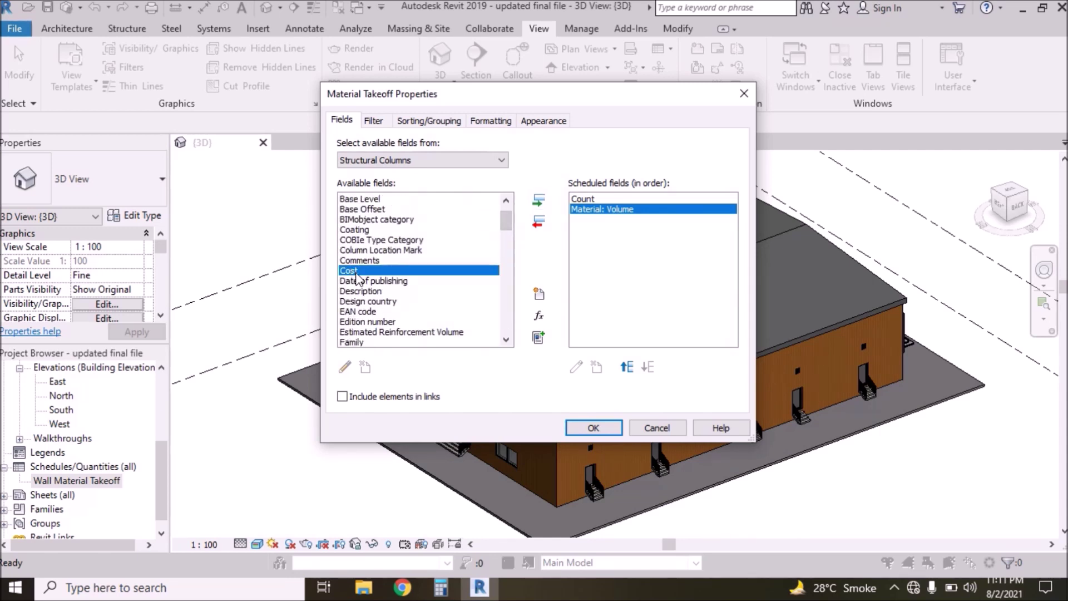
{"action": "left_click", "coordinate": [538, 201]}
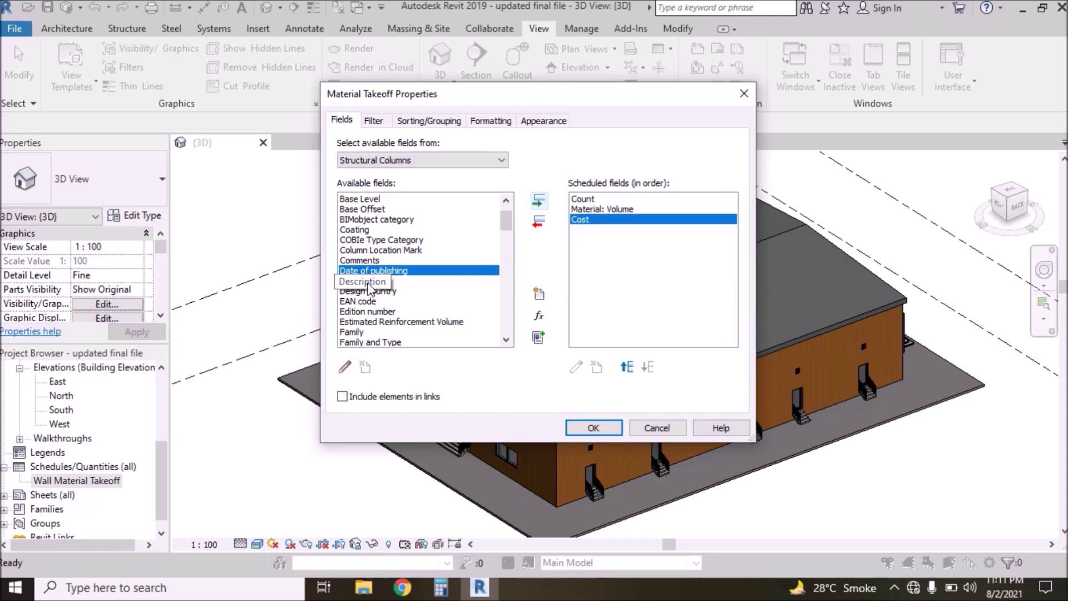
{"action": "left_click_drag", "start_coordinate": [509, 226], "coordinate": [497, 245]}
{"action": "left_click", "coordinate": [351, 282]}
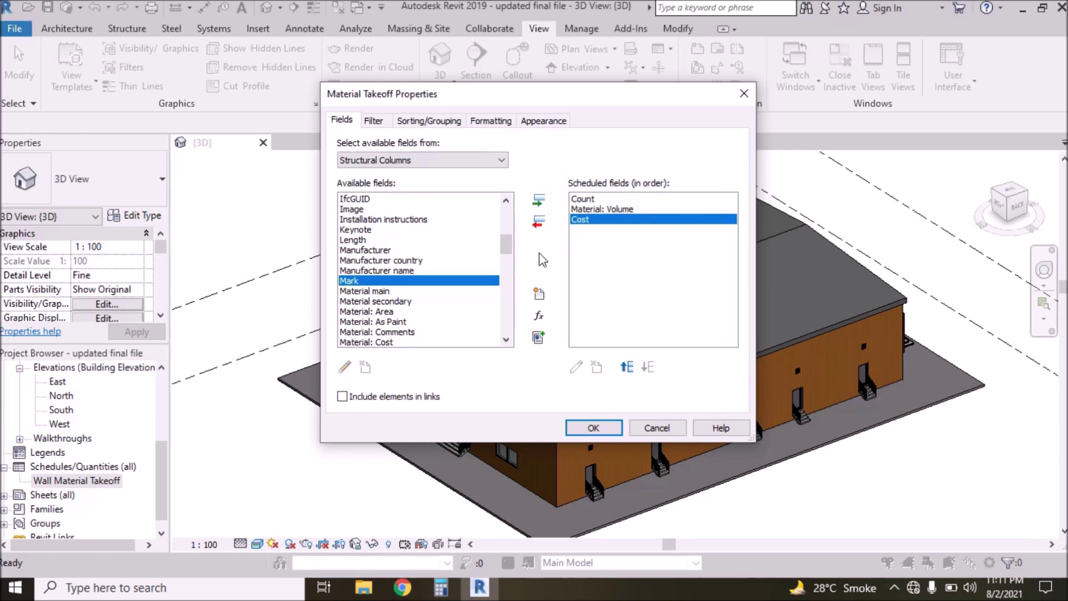
{"action": "left_click", "coordinate": [539, 201]}
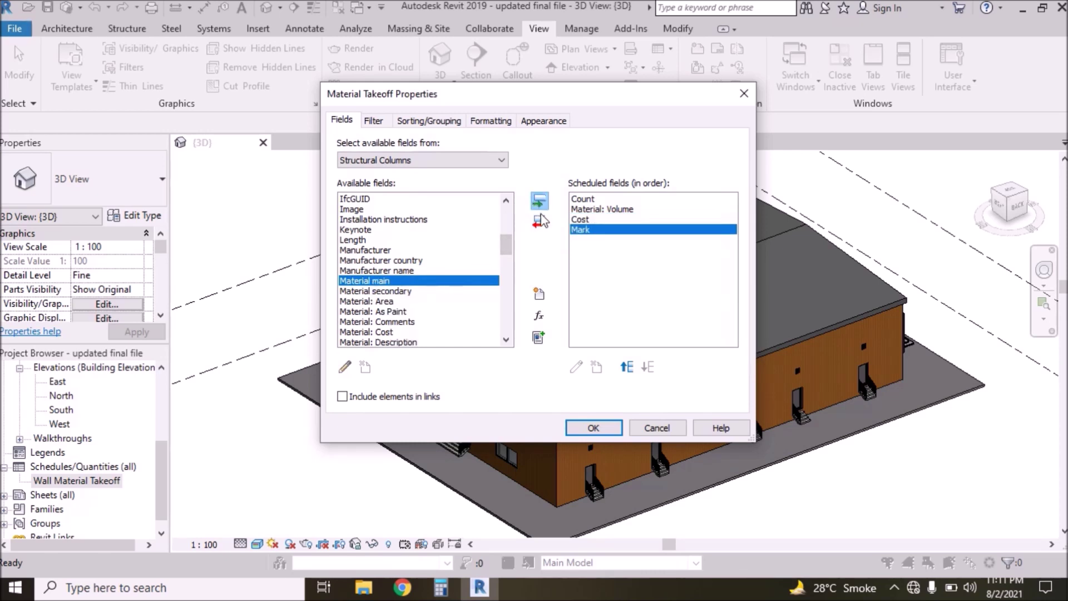
- Move Mark to the first place in the scheduled fields and generate the takeoff schedule
{"action": "left_click", "coordinate": [628, 367]}
{"action": "left_click", "coordinate": [628, 367]}
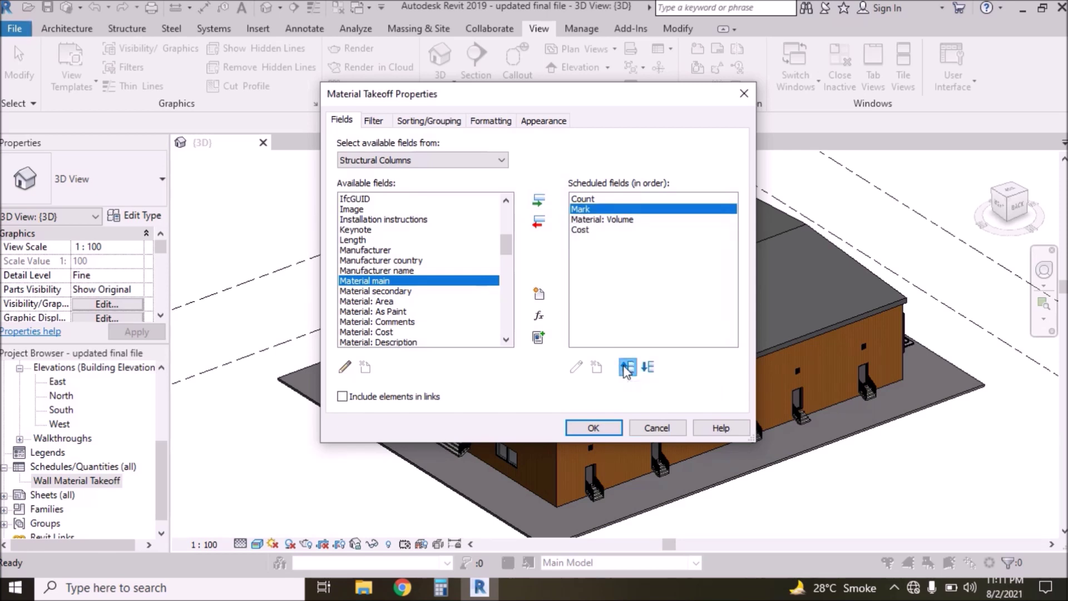
{"action": "left_click", "coordinate": [627, 367]}
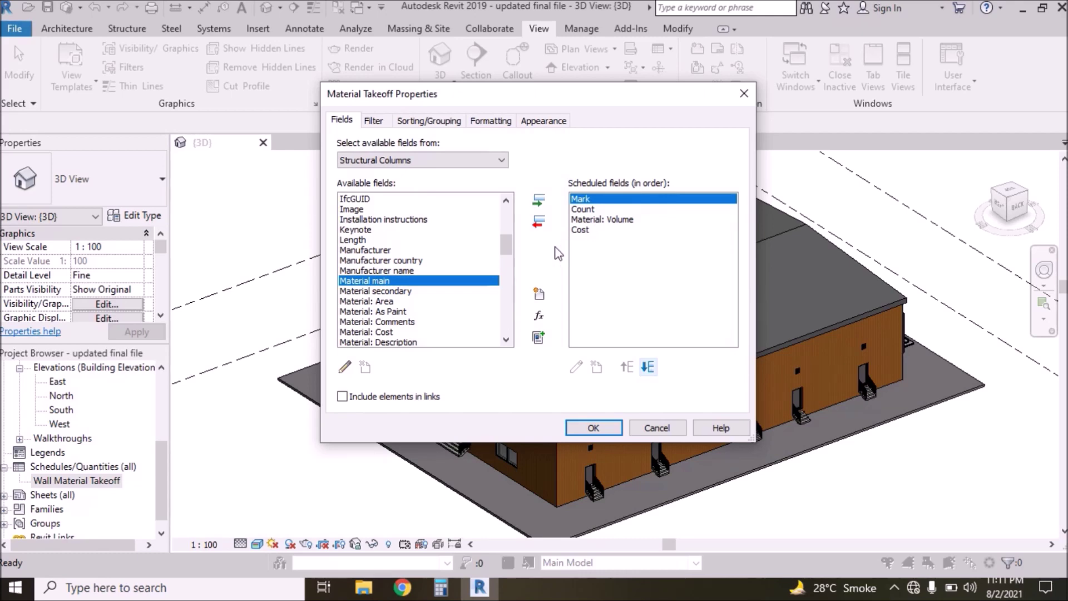
{"action": "left_click", "coordinate": [593, 427]}
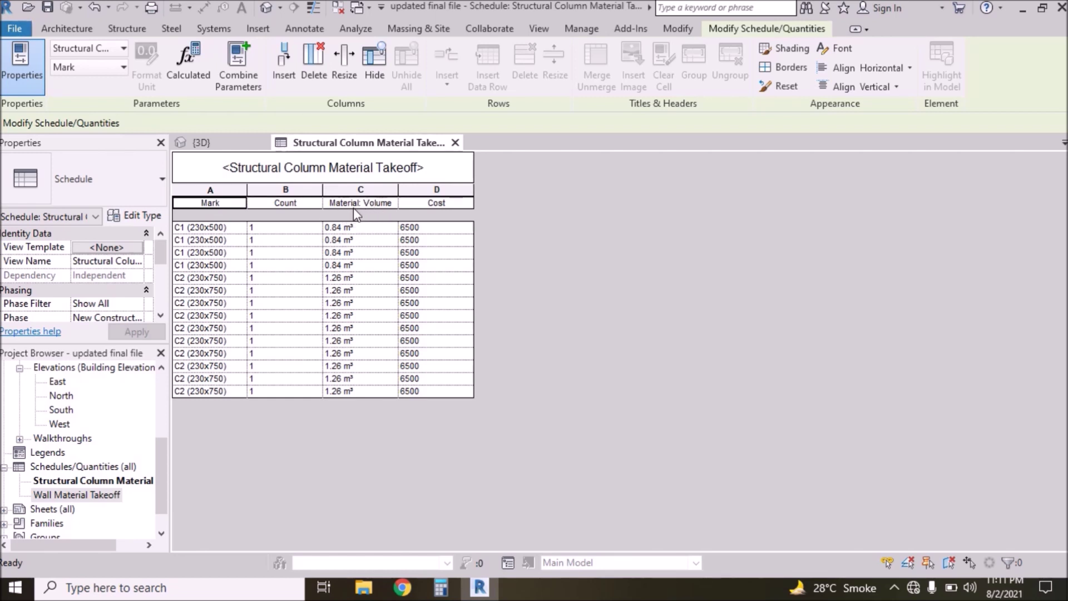
- Rename the Cost column heading as "Cost (Rs/Cum)"
{"action": "left_click_drag", "start_coordinate": [209, 191], "coordinate": [409, 194]}
{"action": "left_click", "coordinate": [437, 228]}
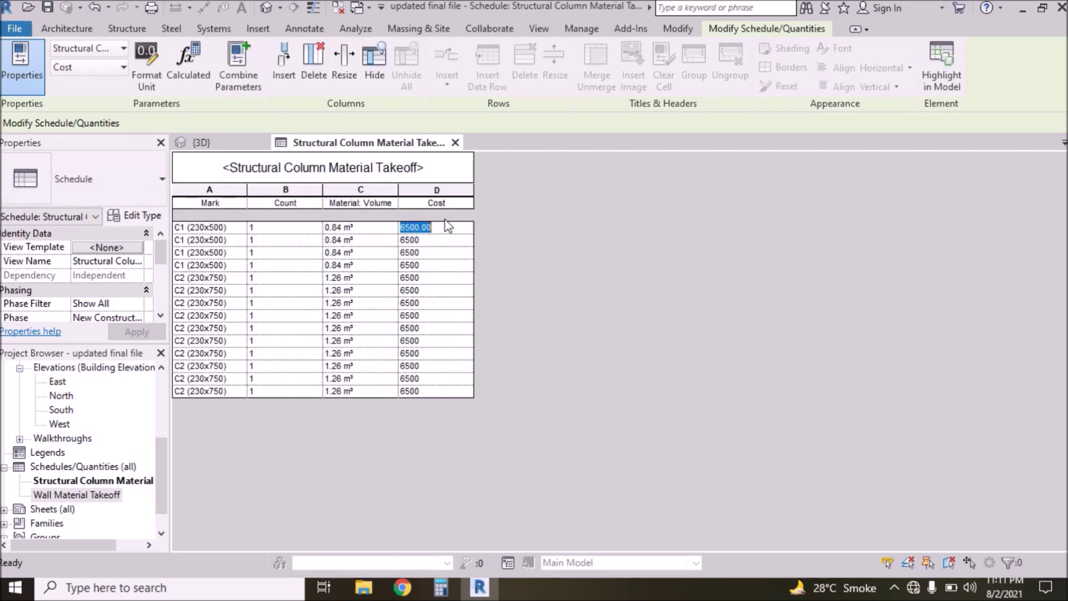
{"action": "left_click", "coordinate": [450, 230]}
{"action": "left_click", "coordinate": [462, 202]}
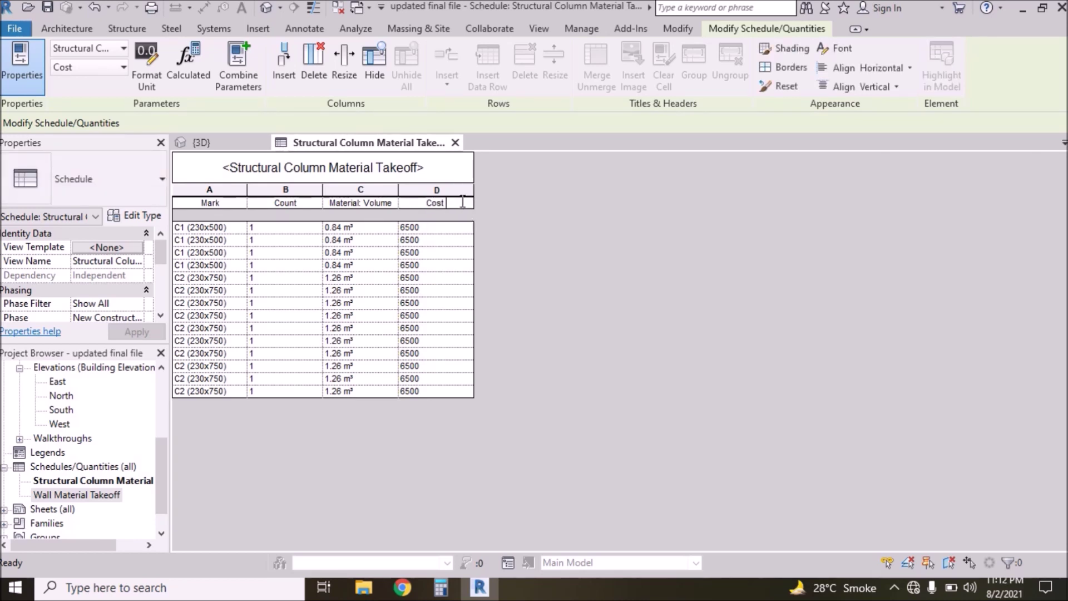
{"action": "type", "text": "(Rs/Cum)"}
- Center the contents of all four schedule columns horizontally and set their vertical alignment
{"action": "left_click_drag", "start_coordinate": [443, 190], "coordinate": [218, 190]}
{"action": "left_click", "coordinate": [868, 67]}
{"action": "left_click", "coordinate": [864, 122]}
{"action": "left_click", "coordinate": [859, 87]}
{"action": "left_click", "coordinate": [856, 151]}
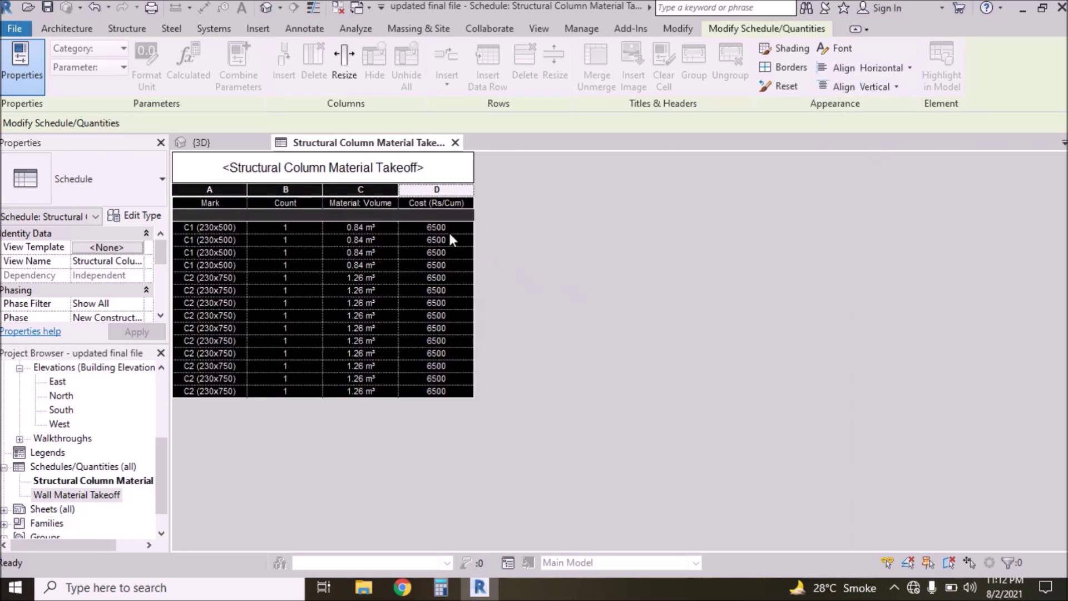
- Start inserting a column from the Cost (Rs/Cum) column and include elements in links in the field selection
{"action": "left_click", "coordinate": [453, 191]}
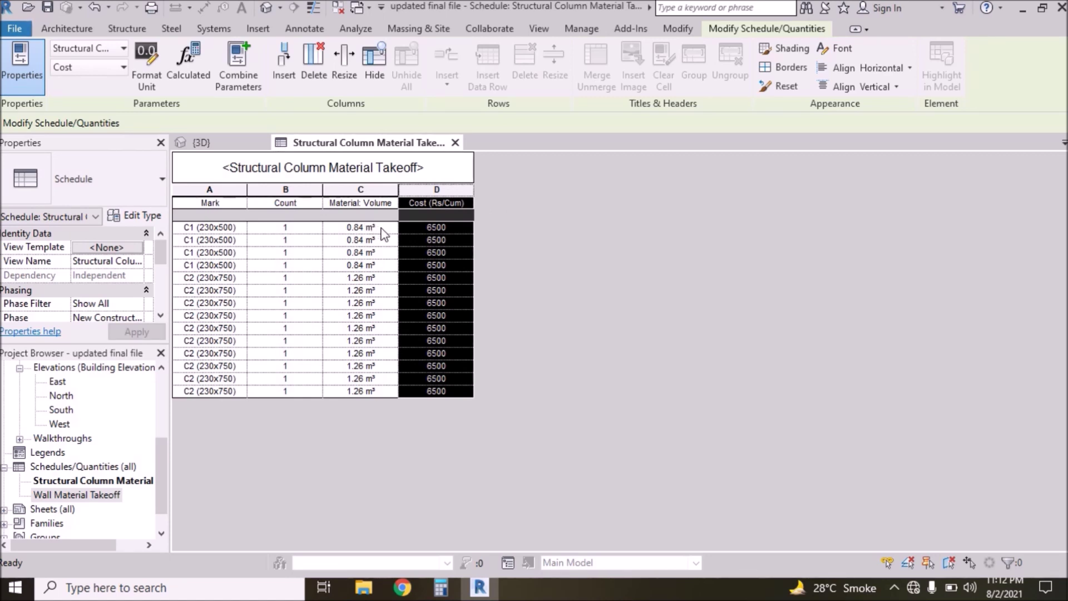
{"action": "left_click_drag", "start_coordinate": [383, 232], "coordinate": [384, 391]}
{"action": "left_click", "coordinate": [446, 191]}
{"action": "left_click", "coordinate": [288, 91]}
{"action": "key", "text": "space"}
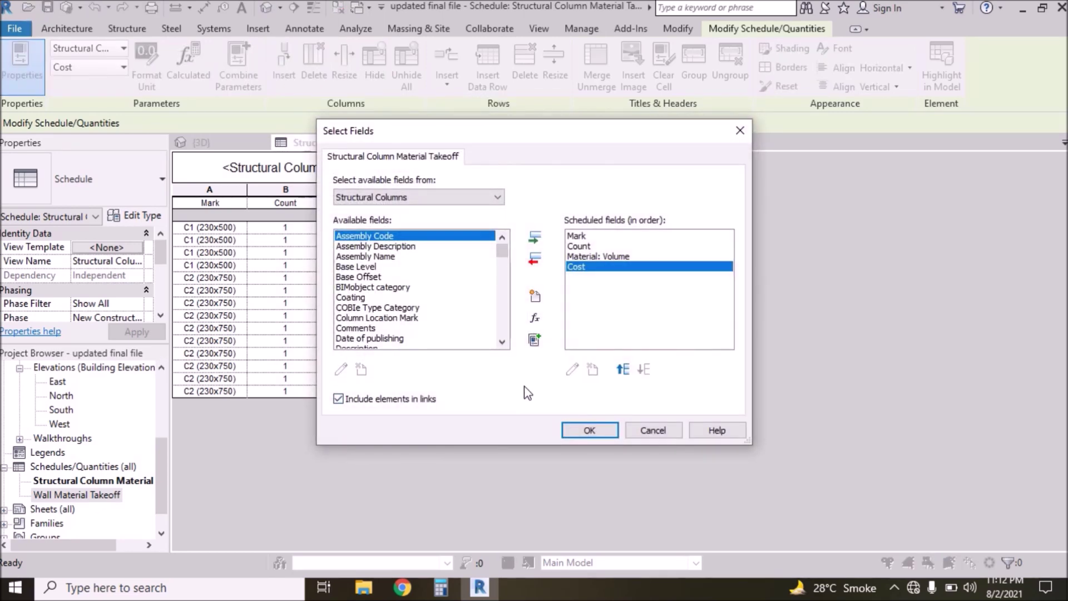
- Start a calculated value named "Total Cost" with the Common discipline and the Volume type
{"action": "left_click", "coordinate": [534, 316]}
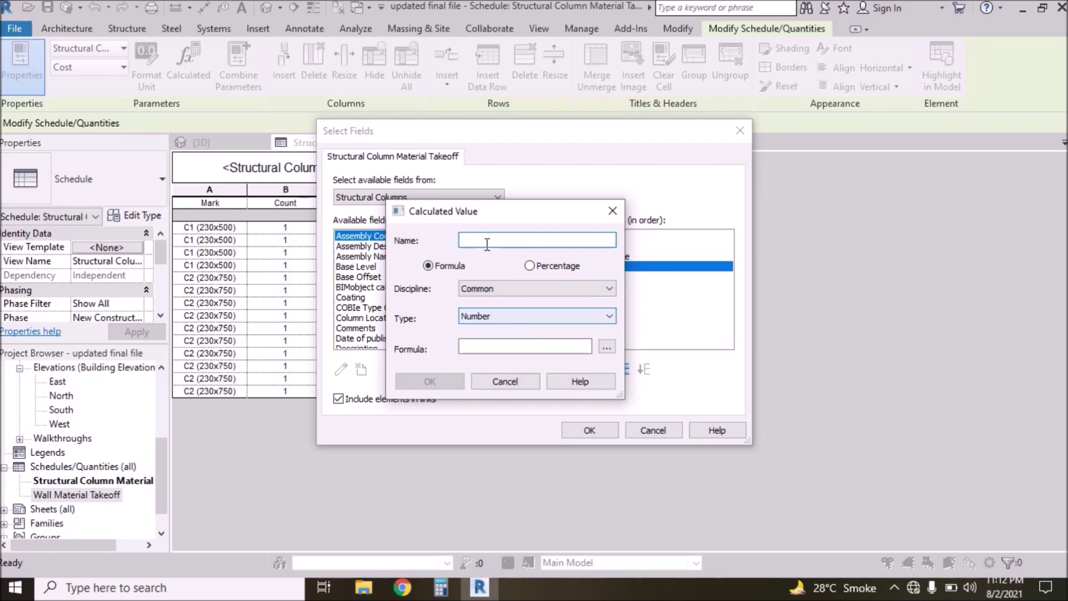
{"action": "type", "text": "Total Cost"}
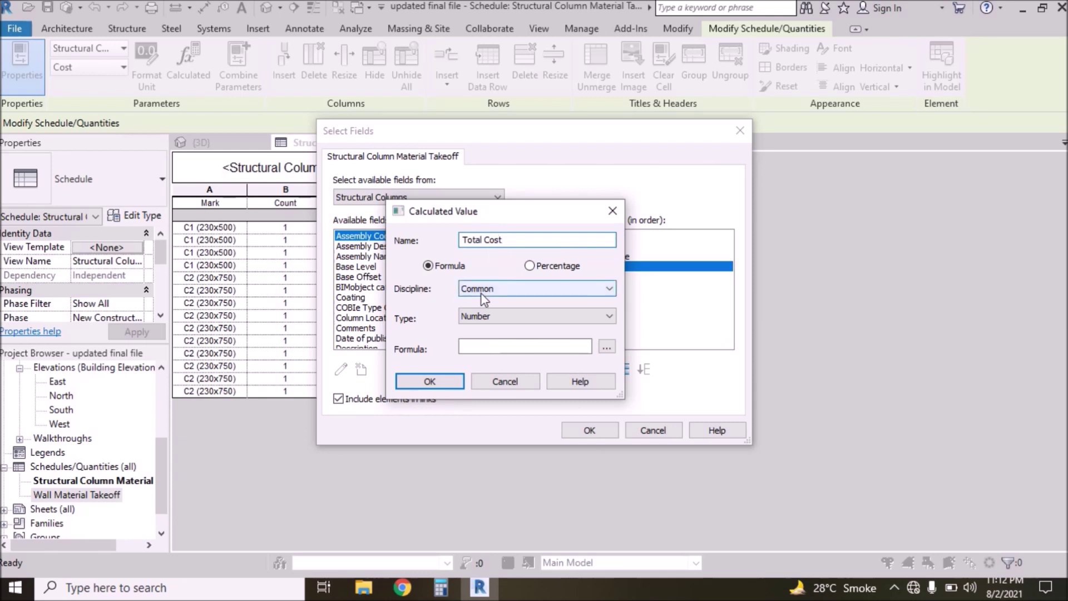
{"action": "left_click", "coordinate": [473, 316]}
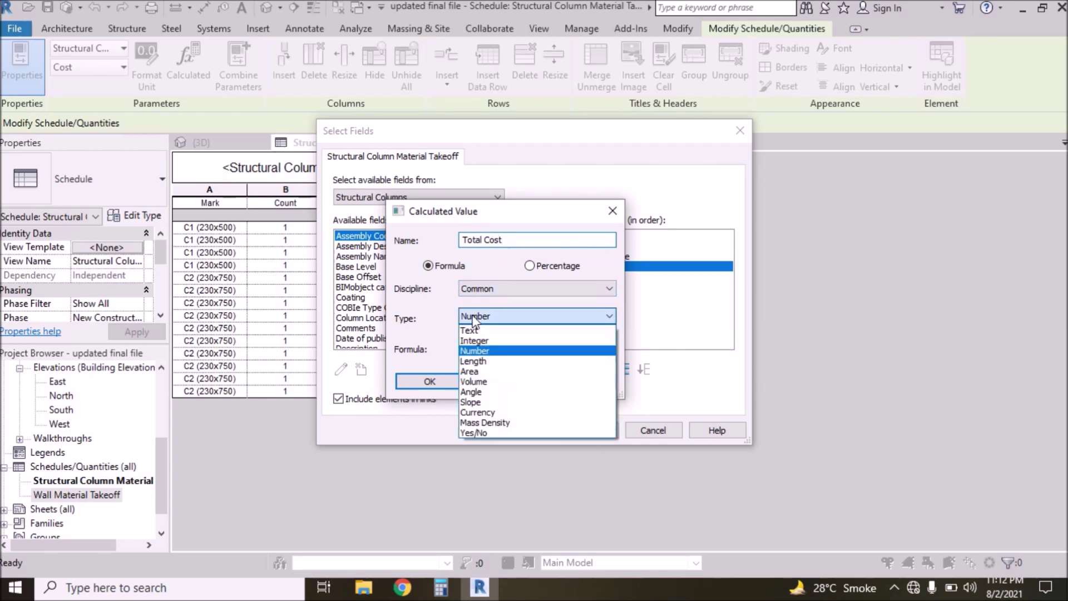
{"action": "left_click", "coordinate": [480, 374]}
{"action": "left_click", "coordinate": [488, 349]}
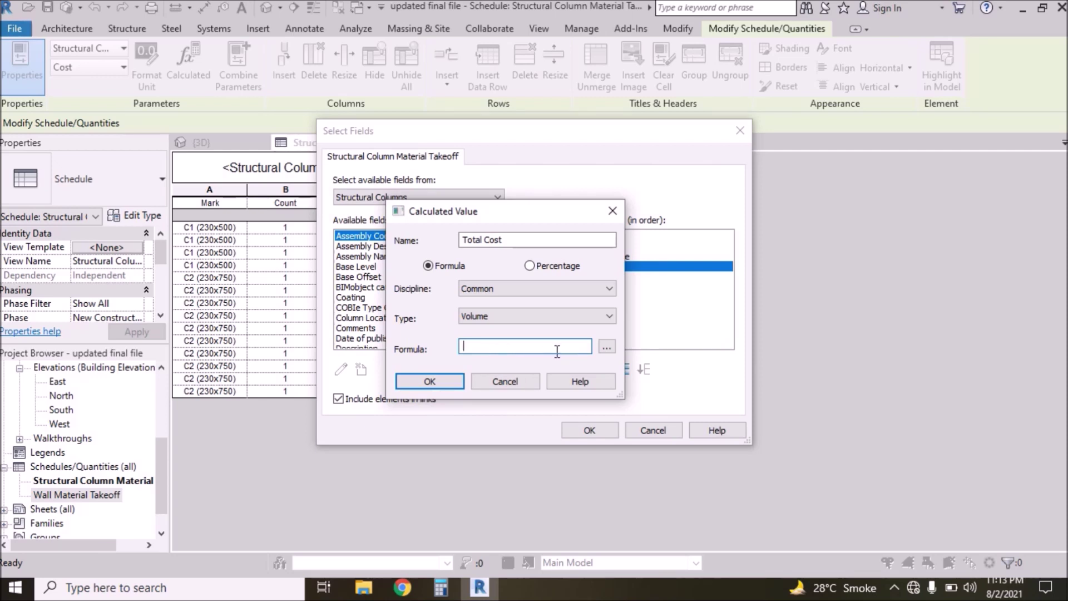
- Set the Total Cost formula to Cost multiplied by Material: Volume and add the calculated column to the schedule
{"action": "left_click", "coordinate": [607, 349]}
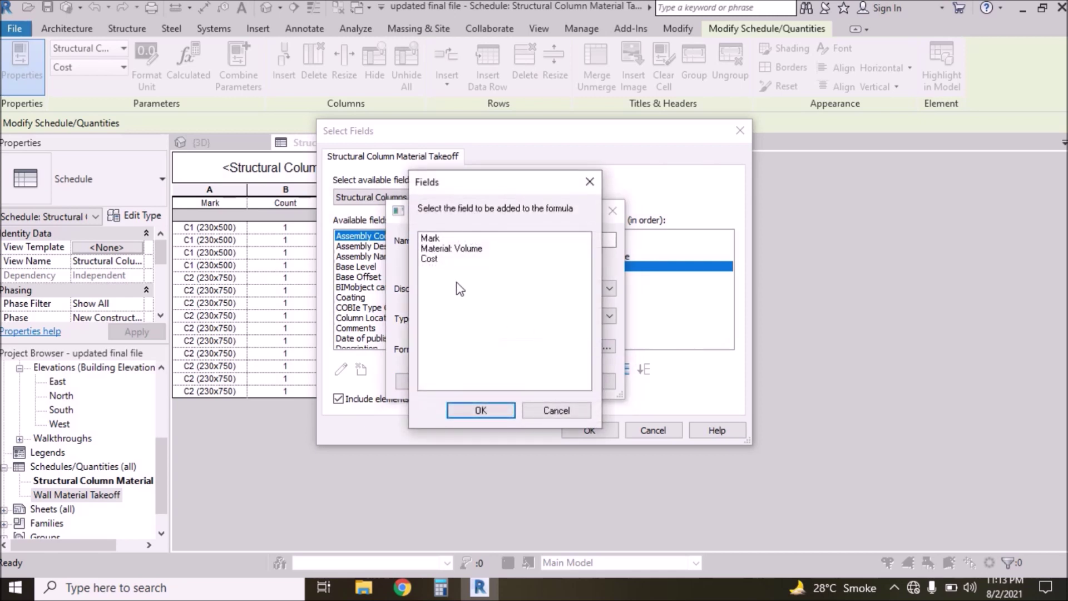
{"action": "left_click", "coordinate": [432, 261]}
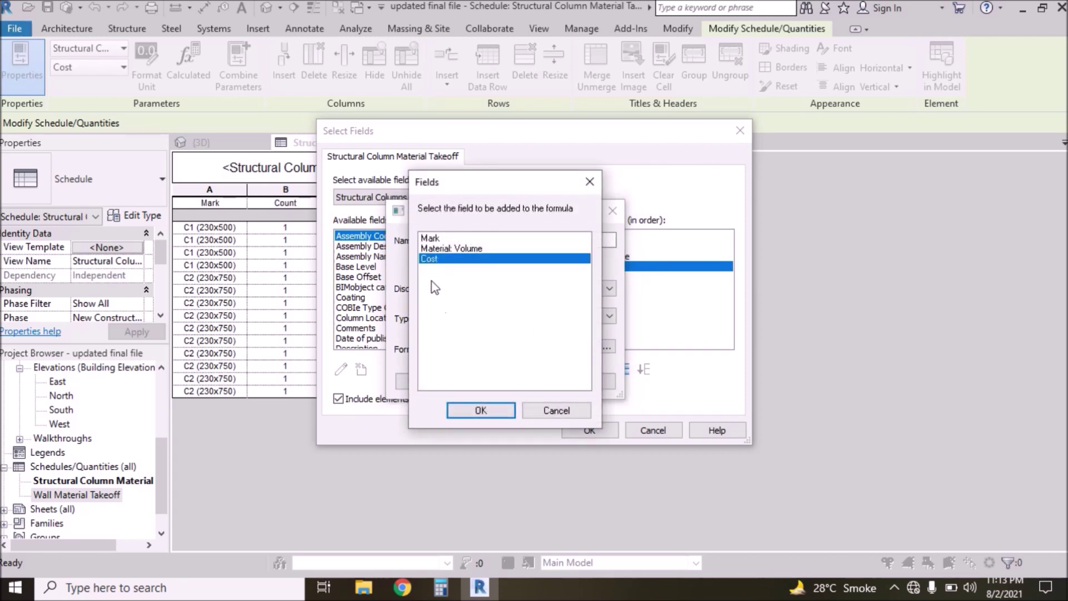
{"action": "left_click", "coordinate": [483, 411]}
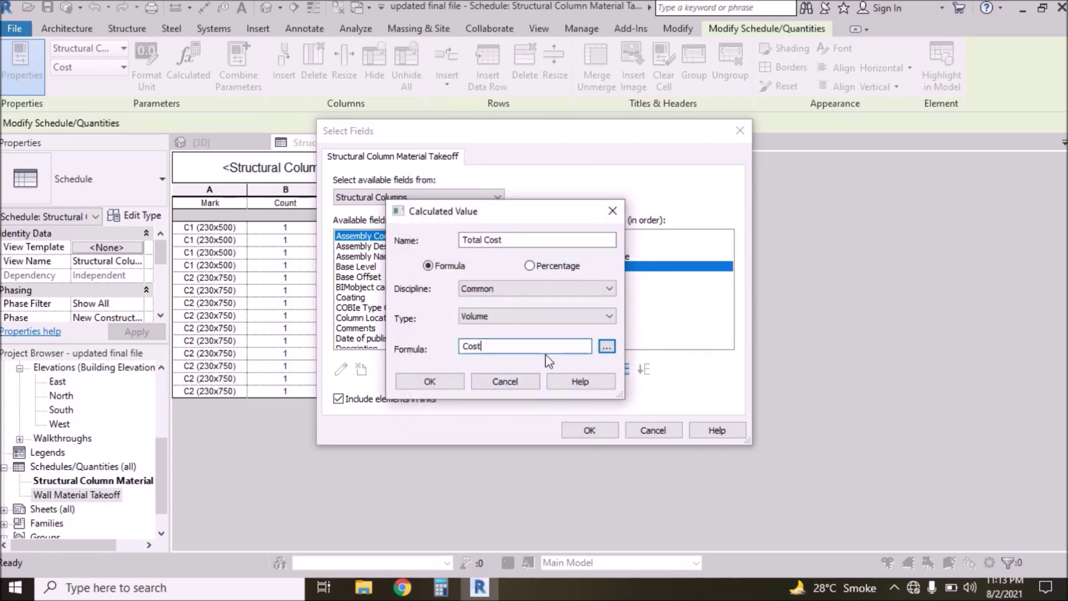
{"action": "type", "text": "*"}
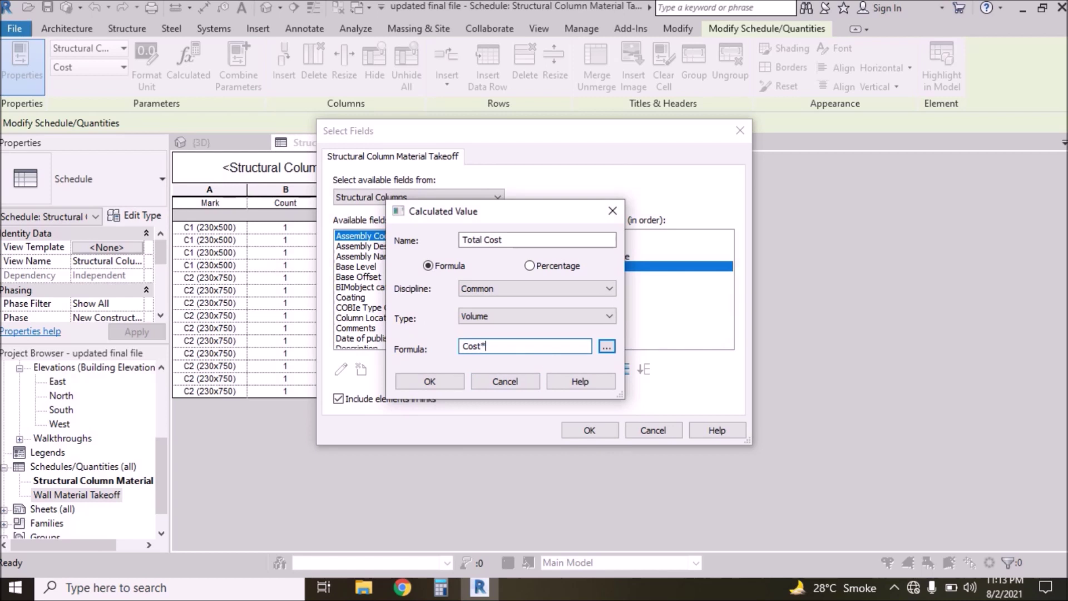
{"action": "left_click", "coordinate": [607, 346]}
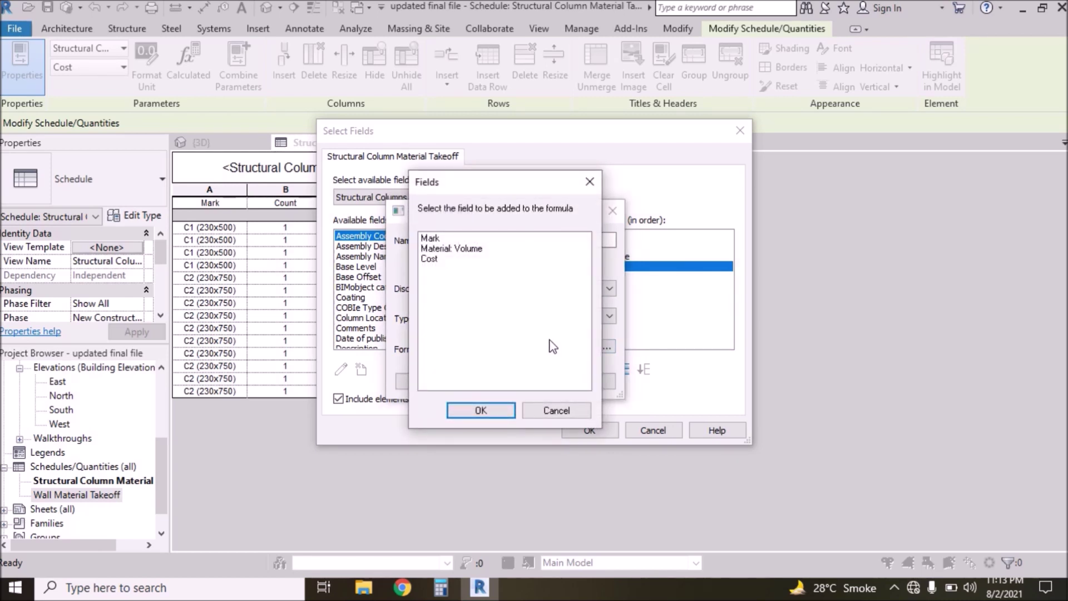
{"action": "left_click", "coordinate": [449, 251]}
{"action": "left_click", "coordinate": [482, 411]}
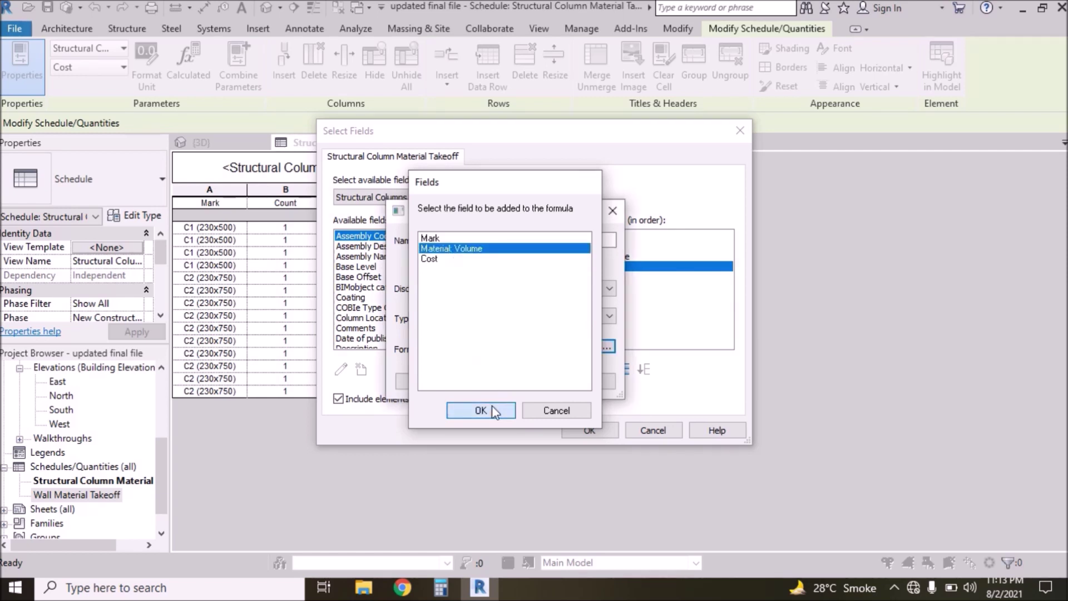
{"action": "left_click", "coordinate": [439, 383]}
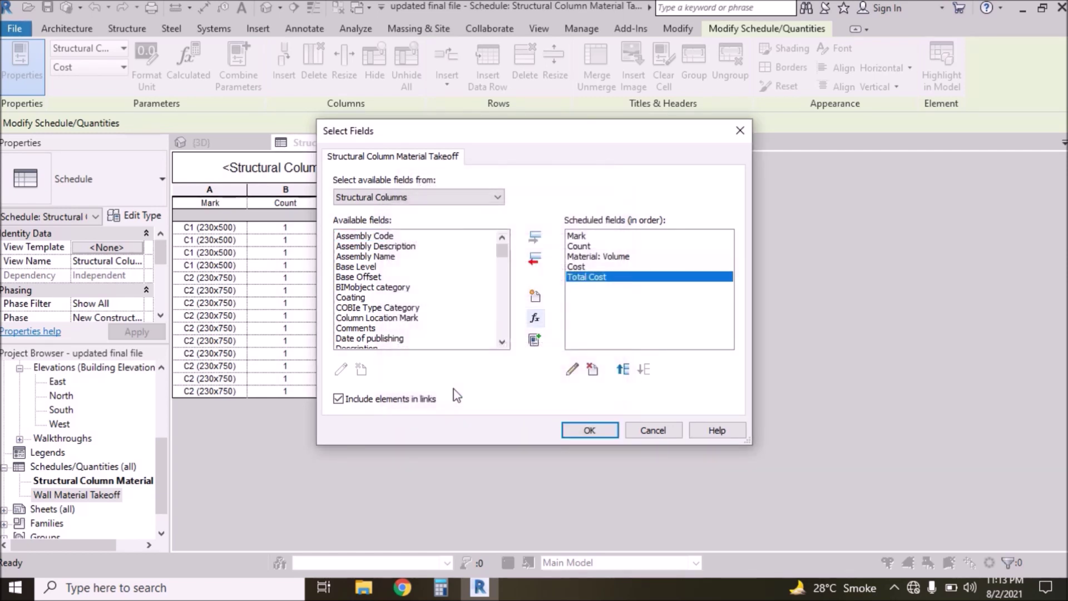
{"action": "left_click", "coordinate": [590, 430]}
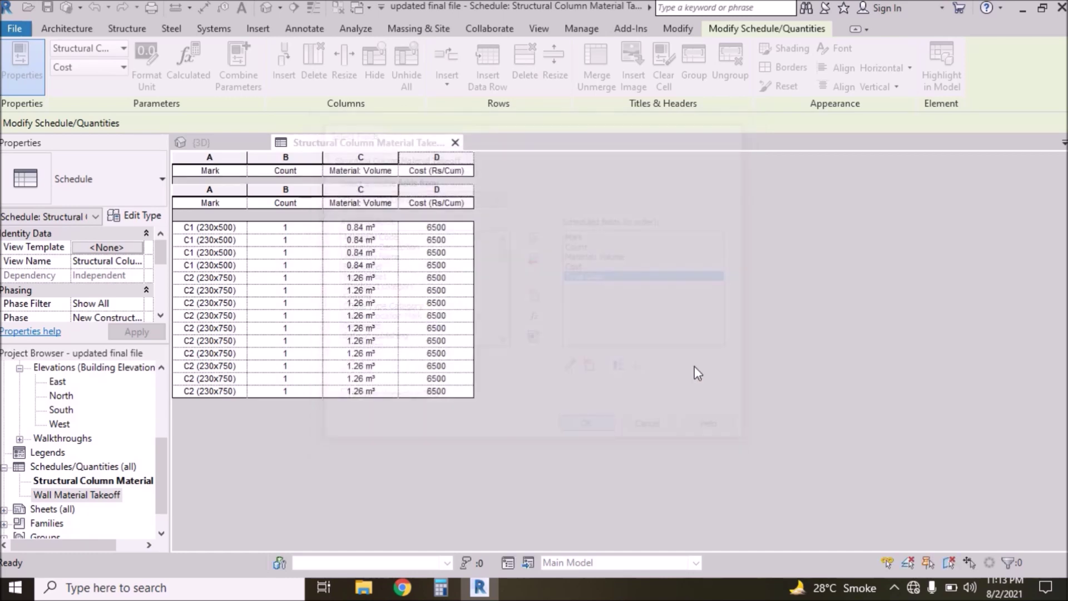
- Format the Total Cost column independently of the project settings, with no unit symbol and rounding to 0 decimal places
{"action": "left_click", "coordinate": [502, 202]}
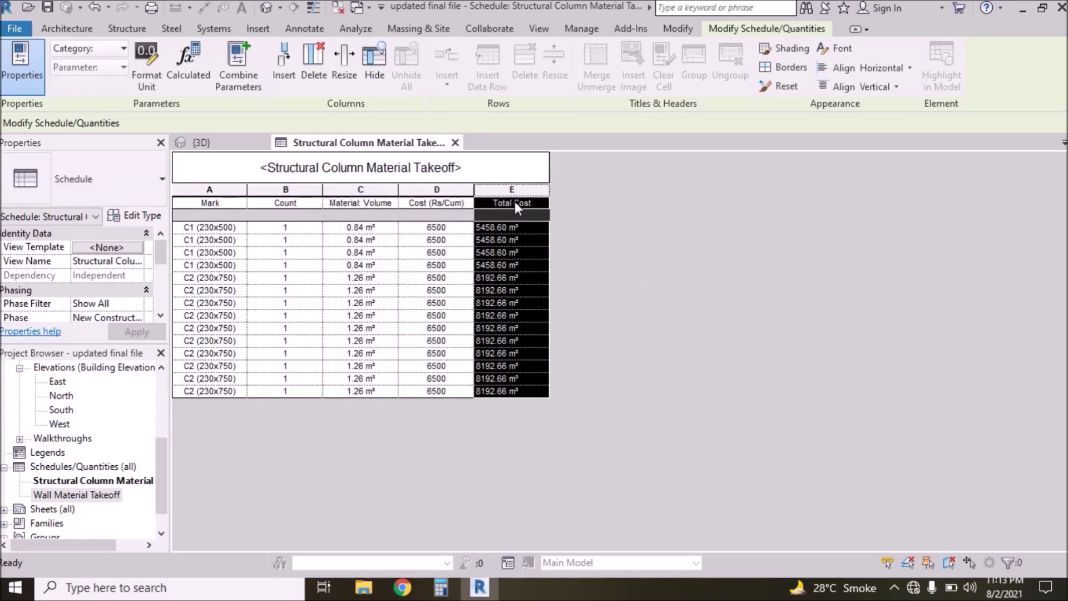
{"action": "left_click", "coordinate": [529, 229]}
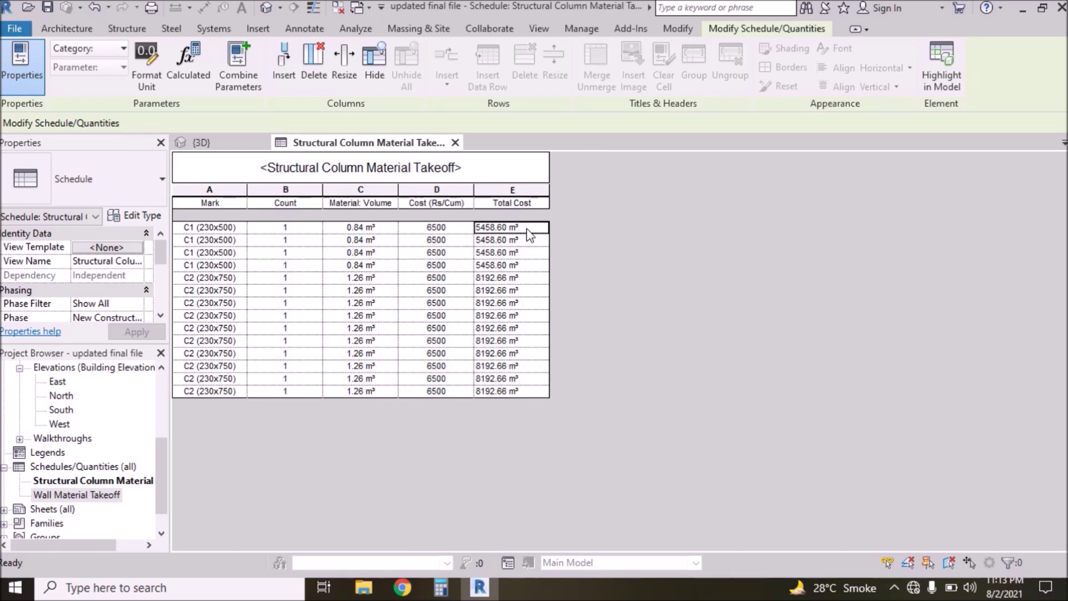
{"action": "left_click_drag", "start_coordinate": [528, 233], "coordinate": [531, 393]}
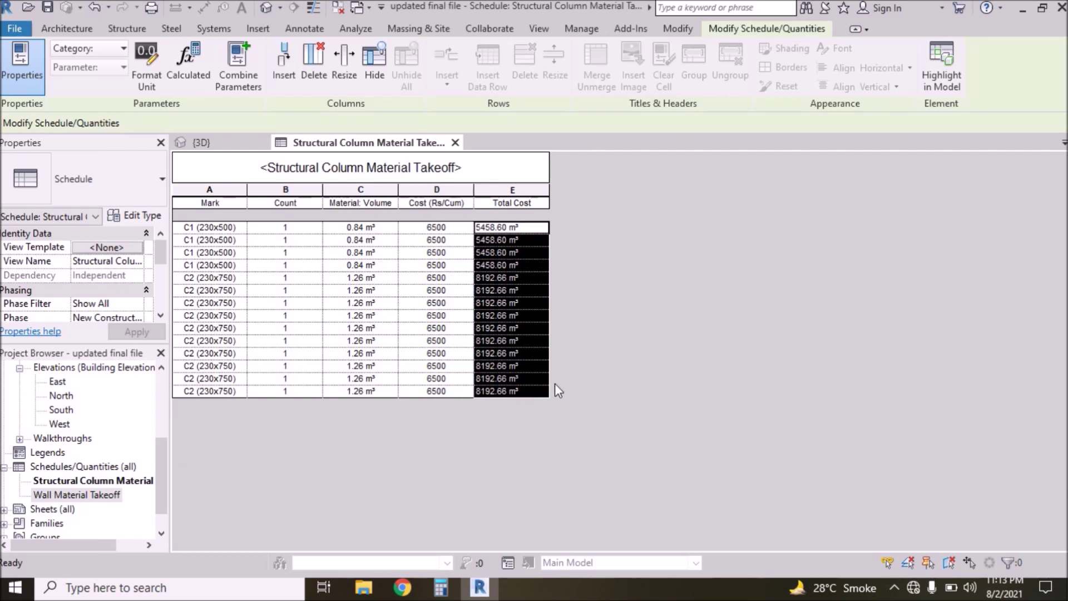
{"action": "left_click", "coordinate": [149, 82]}
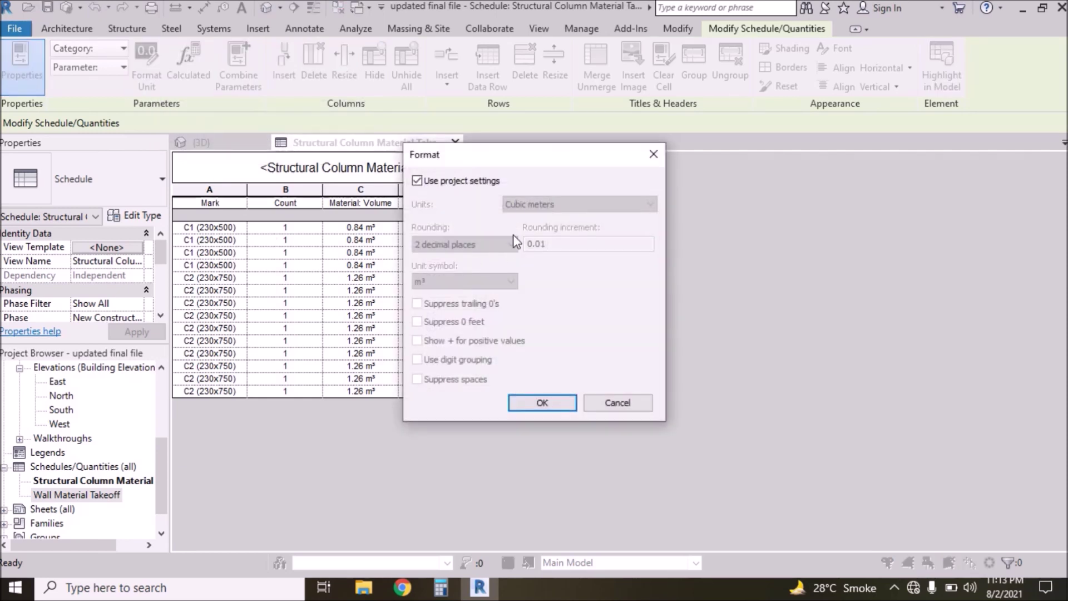
{"action": "left_click", "coordinate": [417, 181]}
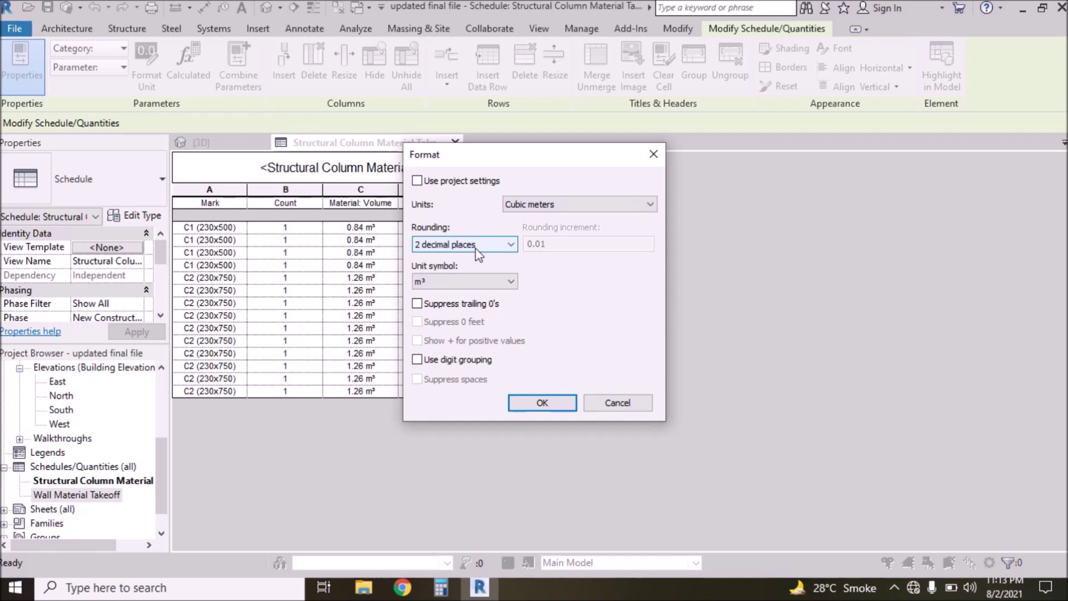
{"action": "left_click", "coordinate": [463, 282]}
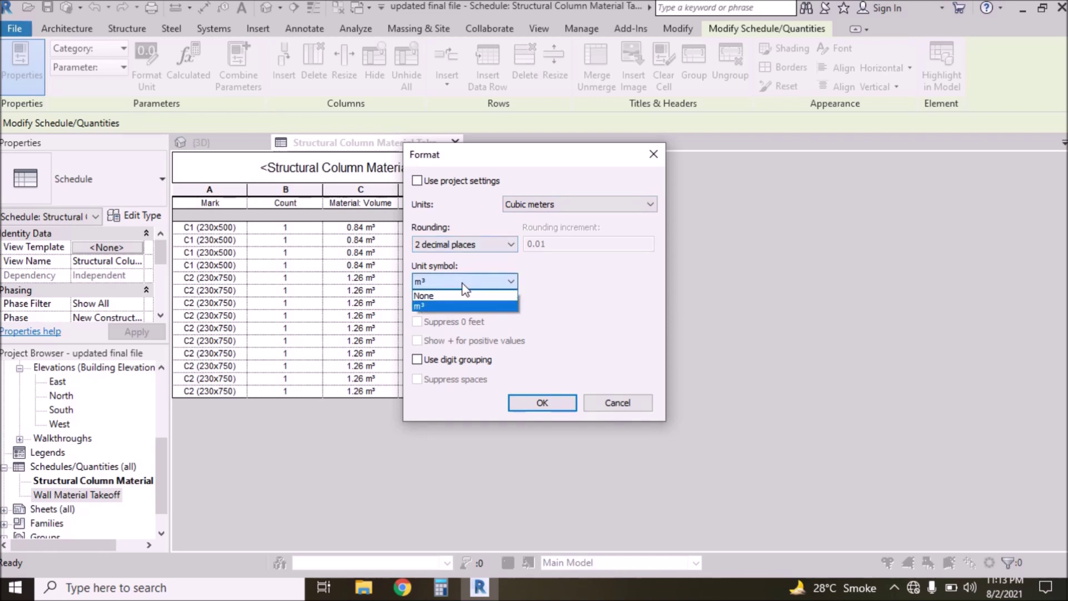
{"action": "left_click", "coordinate": [428, 298]}
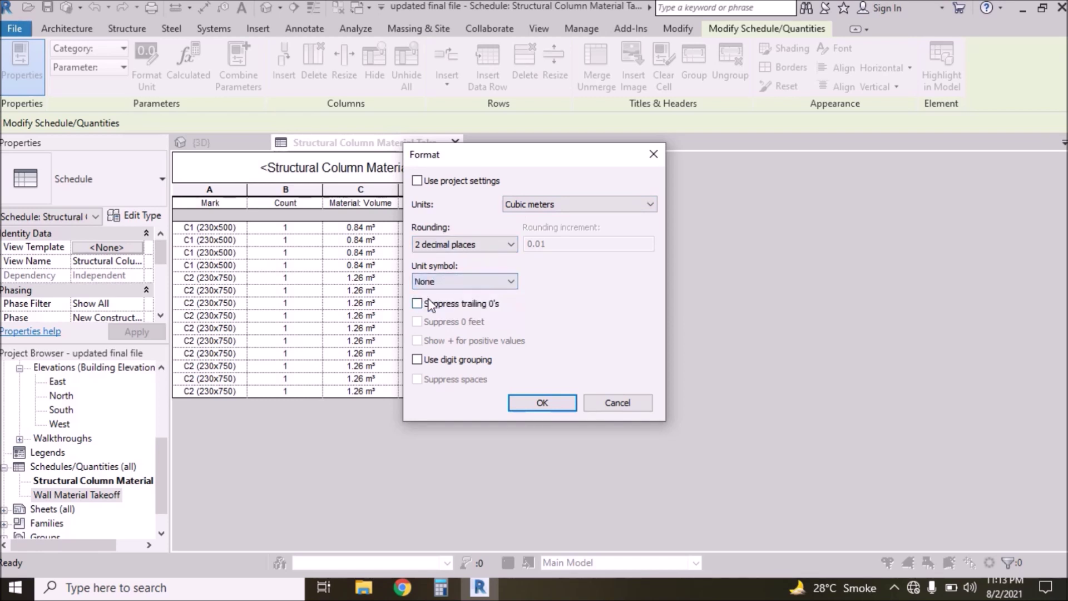
{"action": "left_click", "coordinate": [462, 244]}
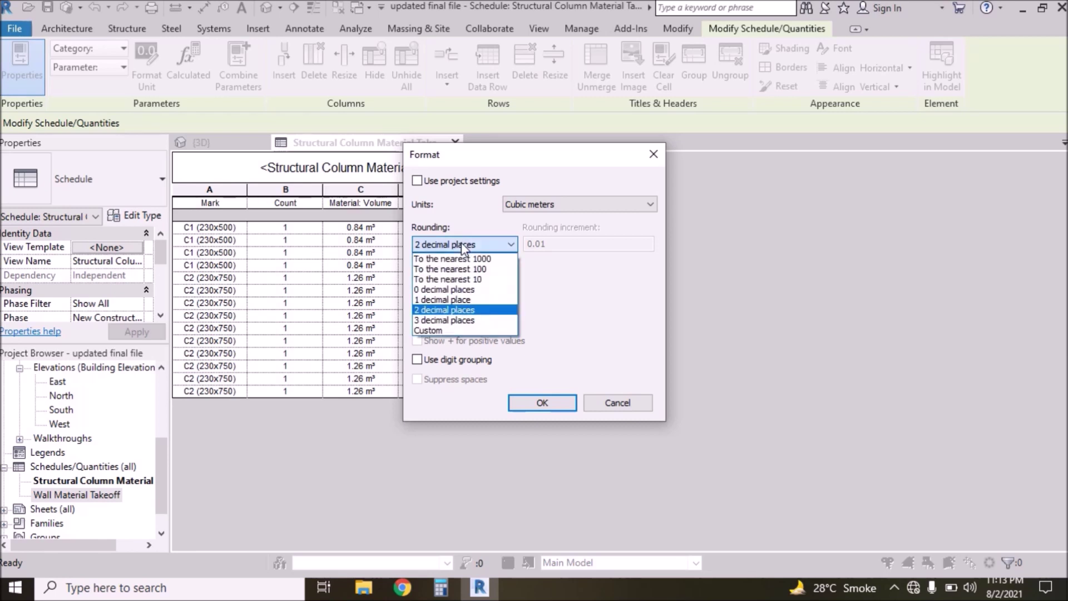
{"action": "left_click", "coordinate": [446, 290]}
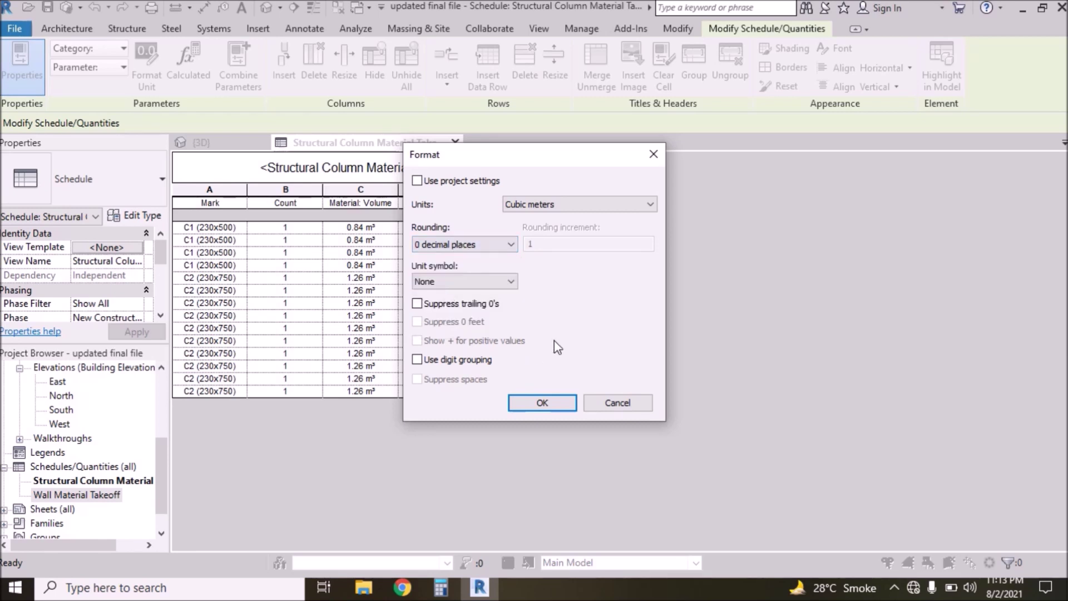
{"action": "left_click", "coordinate": [542, 402]}
- Rename the Total Cost column heading to "Total Cost (Rs)"
{"action": "left_click", "coordinate": [506, 192]}
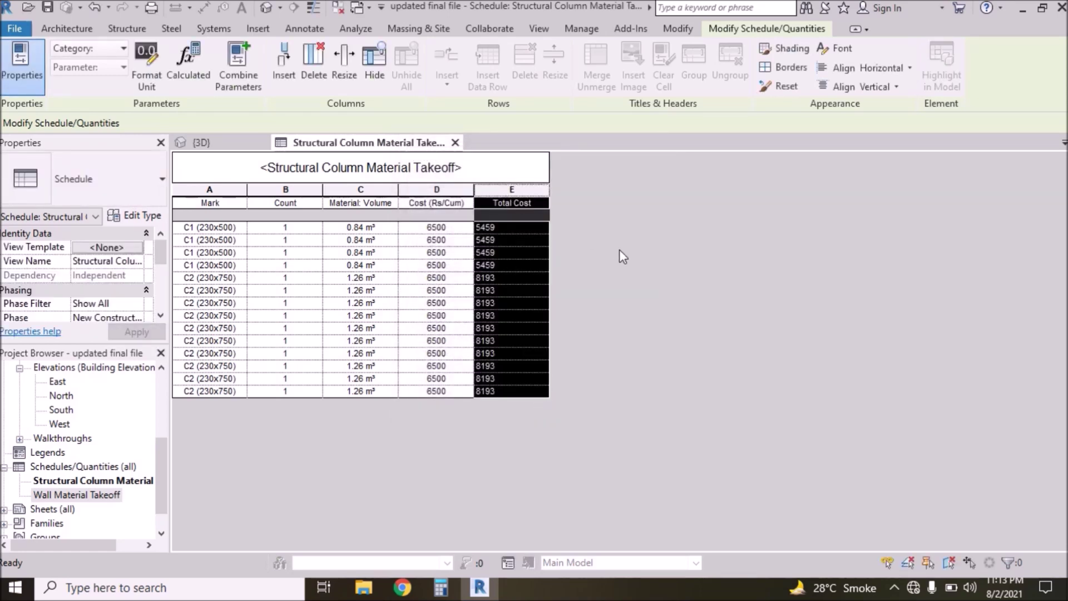
{"action": "left_click", "coordinate": [536, 200]}
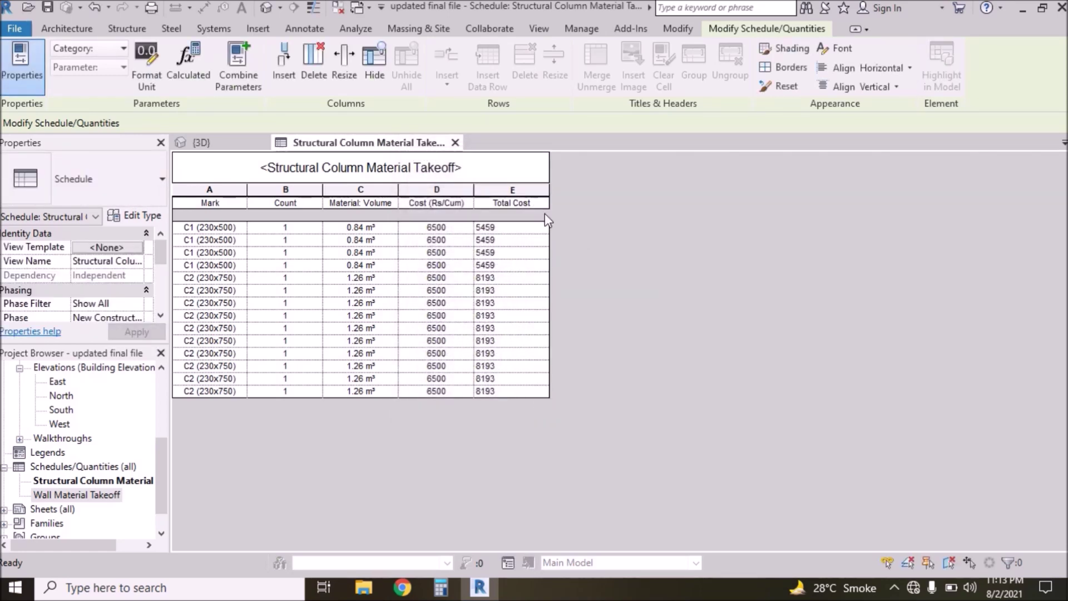
{"action": "type", "text": "(Rs)"}
{"action": "key", "text": "Return"}
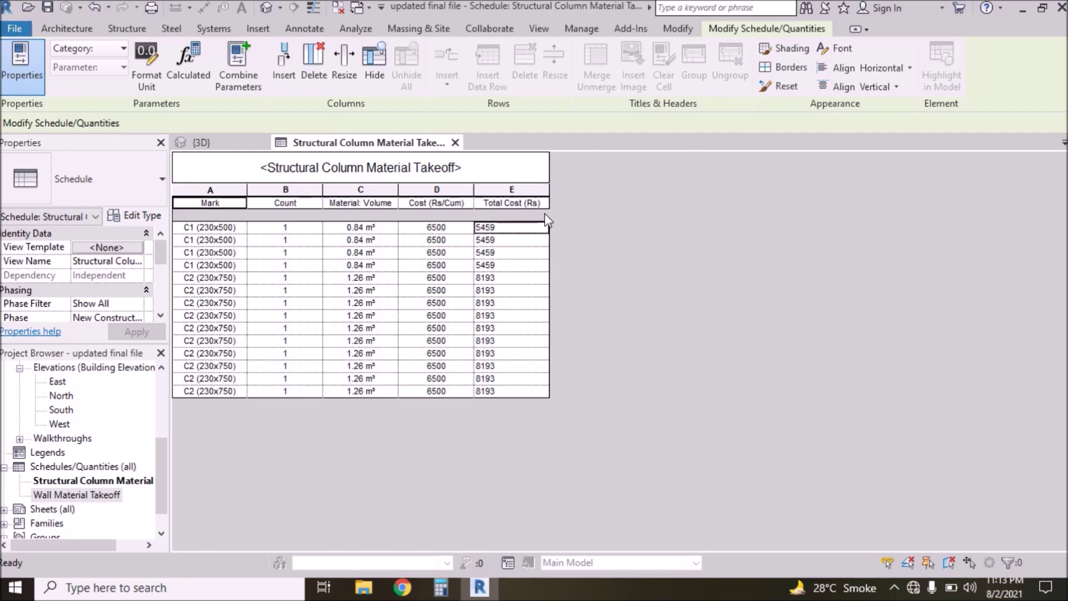
- Align the contents of all five schedule columns to the center horizontally and the middle vertically
{"action": "left_click_drag", "start_coordinate": [517, 192], "coordinate": [199, 192]}
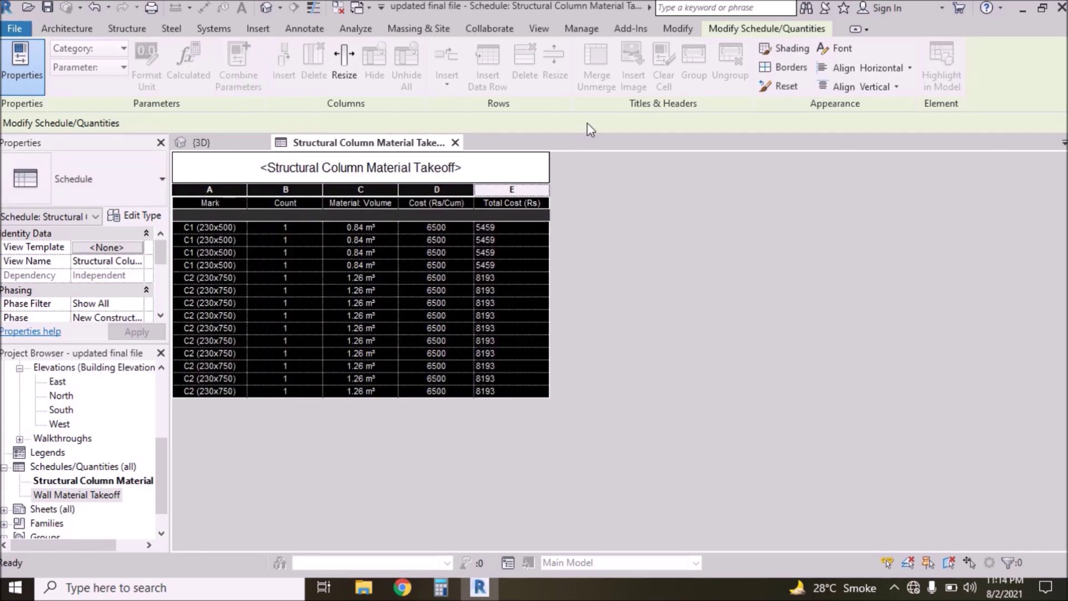
{"action": "left_click", "coordinate": [862, 68]}
{"action": "left_click", "coordinate": [856, 124]}
{"action": "left_click", "coordinate": [861, 87]}
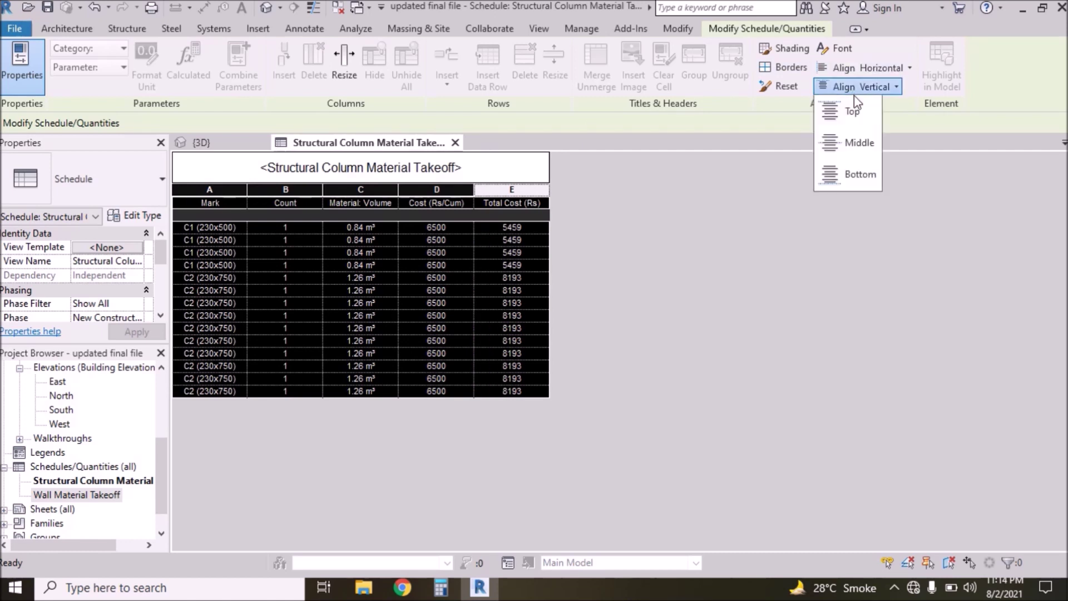
{"action": "left_click", "coordinate": [860, 133]}
- Enable grand totals in the column takeoff's sorting and grouping settings, with the Totals only option
{"action": "left_click_drag", "start_coordinate": [160, 256], "coordinate": [162, 295]}
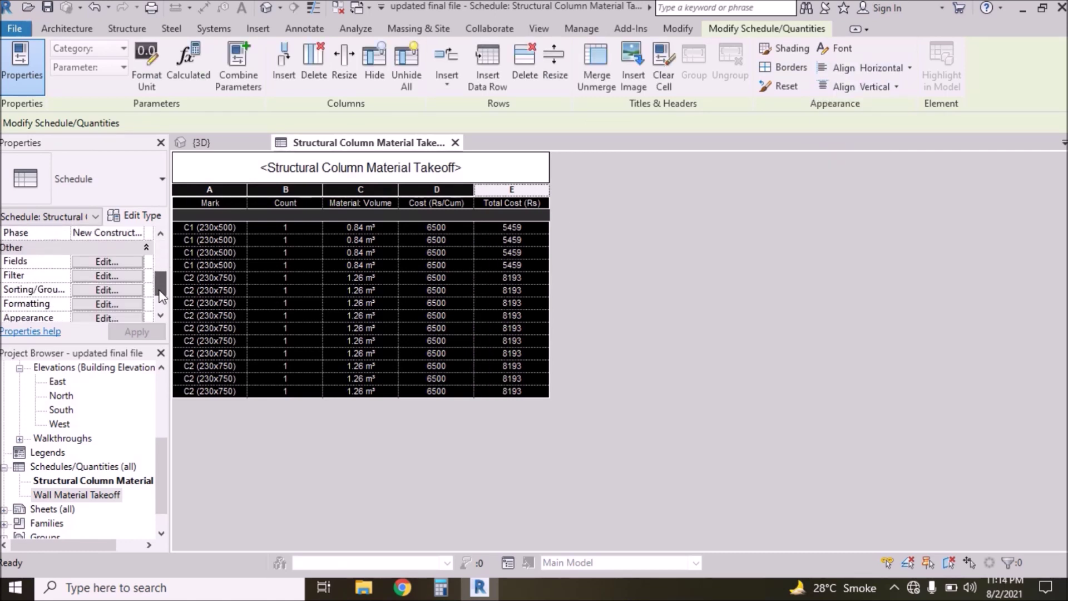
{"action": "left_click", "coordinate": [92, 289]}
{"action": "left_click", "coordinate": [342, 337]}
{"action": "left_click", "coordinate": [473, 336]}
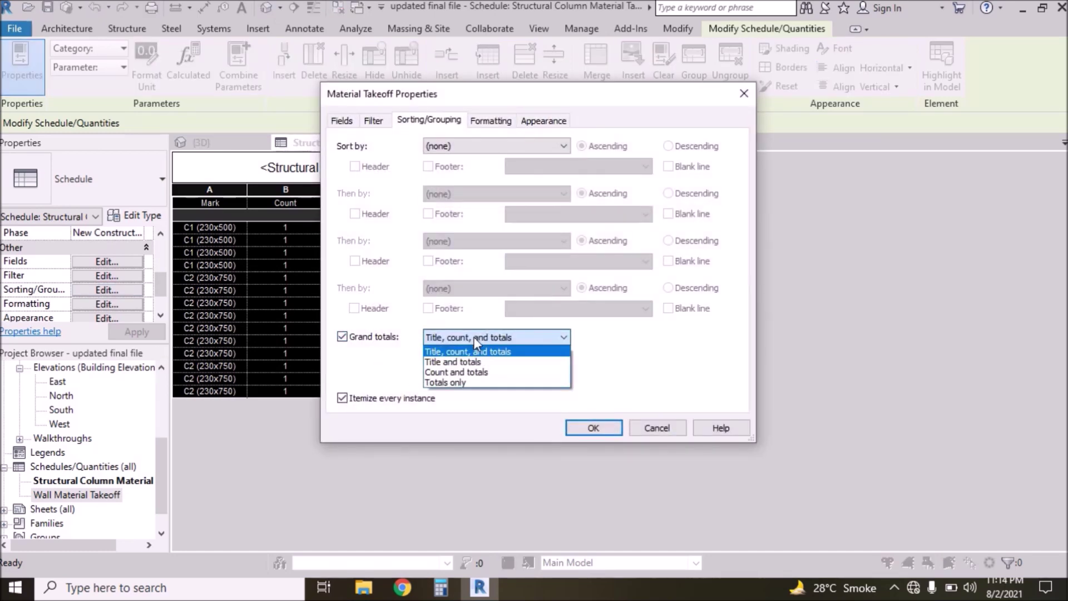
{"action": "left_click", "coordinate": [460, 383]}
- Set the Total Cost field to Calculate totals and apply the column takeoff's properties
{"action": "left_click", "coordinate": [374, 120]}
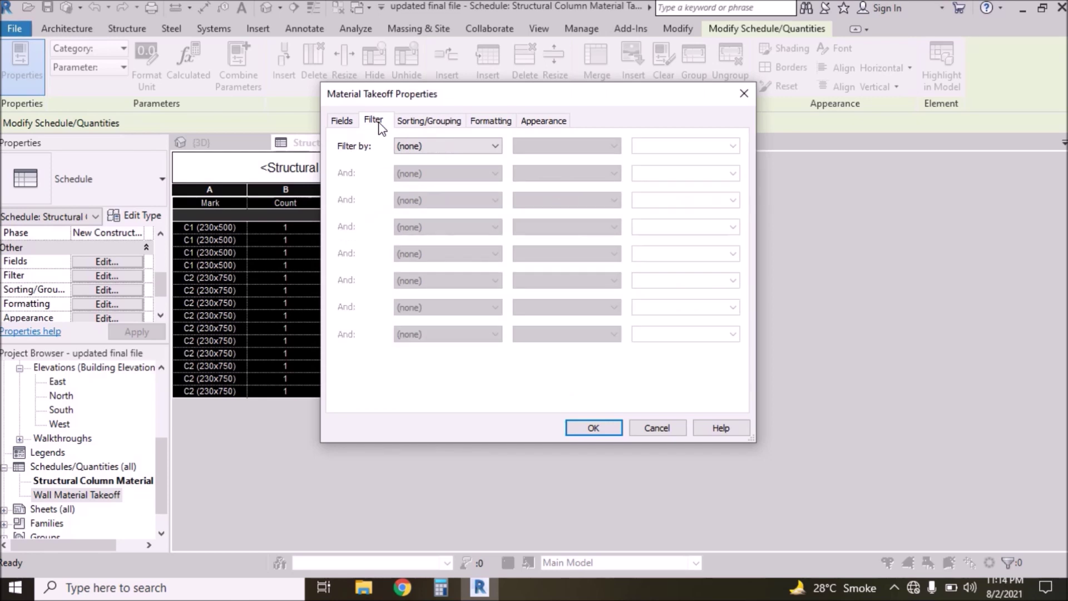
{"action": "left_click", "coordinate": [506, 123]}
{"action": "left_click", "coordinate": [359, 197]}
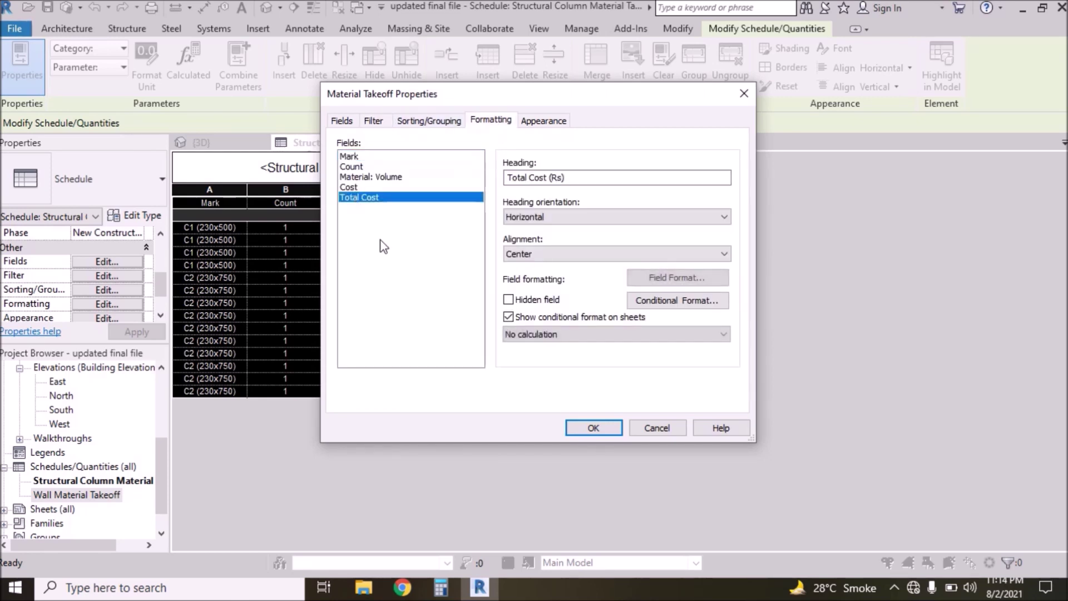
{"action": "left_click", "coordinate": [526, 334]}
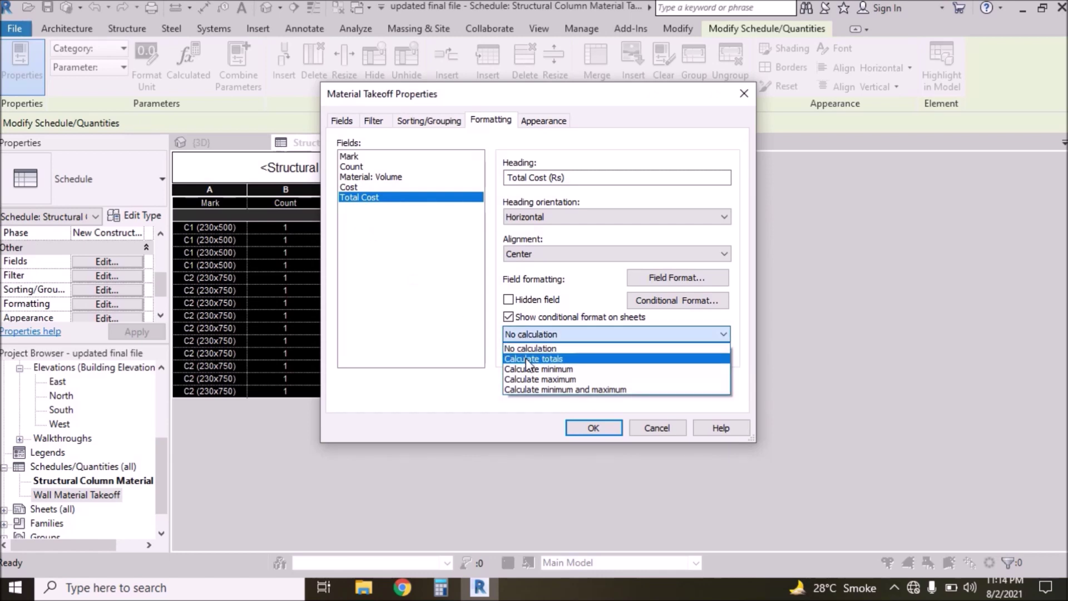
{"action": "left_click", "coordinate": [528, 360]}
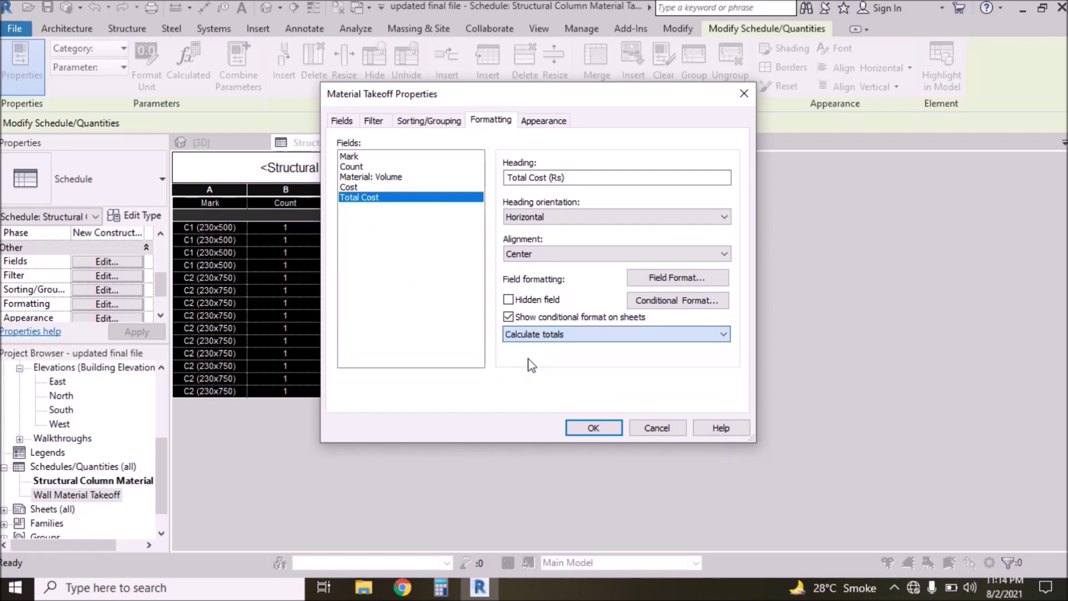
{"action": "left_click", "coordinate": [594, 429]}
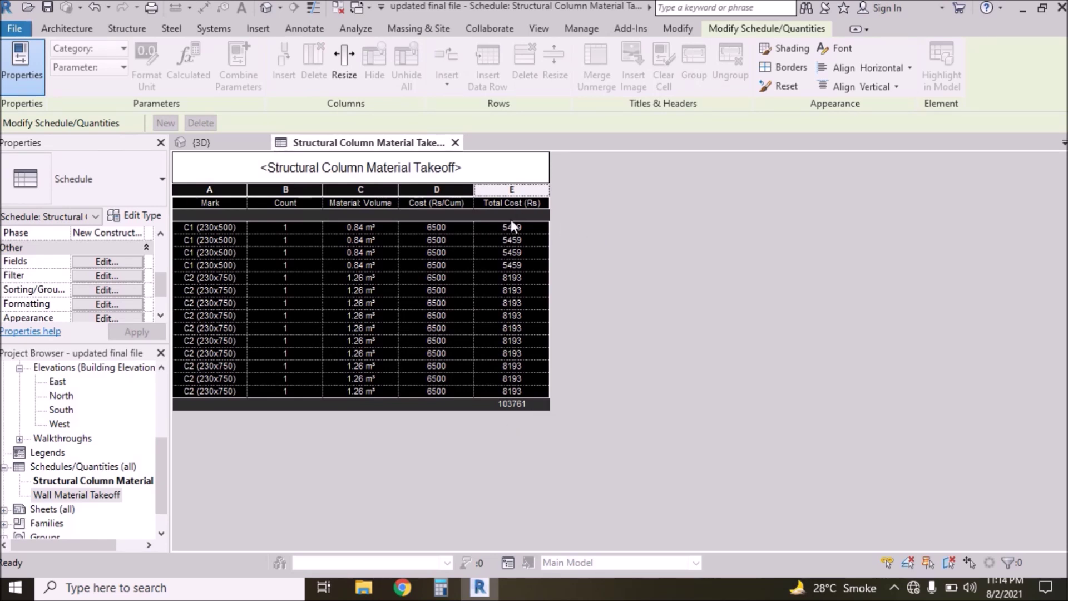
{"action": "left_click", "coordinate": [510, 190]}
{"action": "left_click_drag", "start_coordinate": [510, 190], "coordinate": [206, 188]}
{"action": "left_click", "coordinate": [512, 191]}
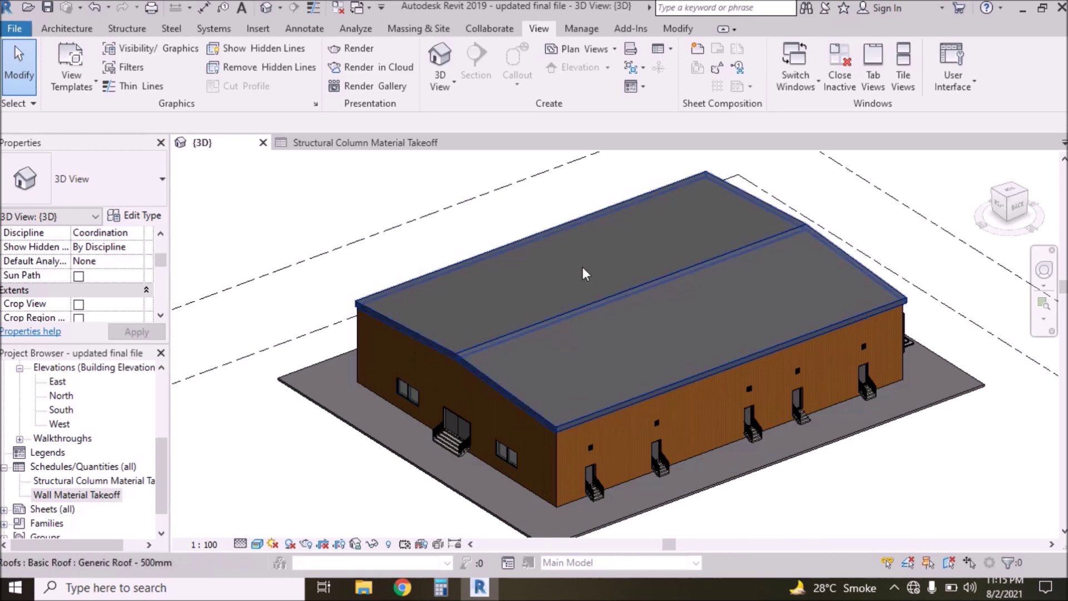
- Start a new material takeoff for the Structural Framing category, keeping the default name and the New Construction phase
{"action": "left_click", "coordinate": [662, 55]}
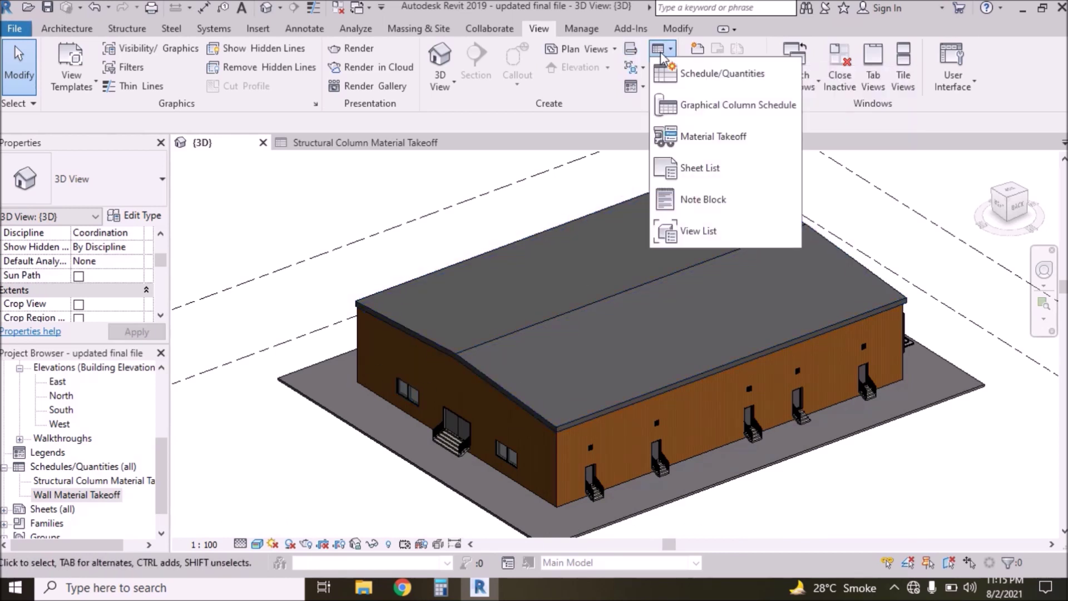
{"action": "left_click", "coordinate": [702, 140]}
{"action": "left_click_drag", "start_coordinate": [568, 214], "coordinate": [569, 312]}
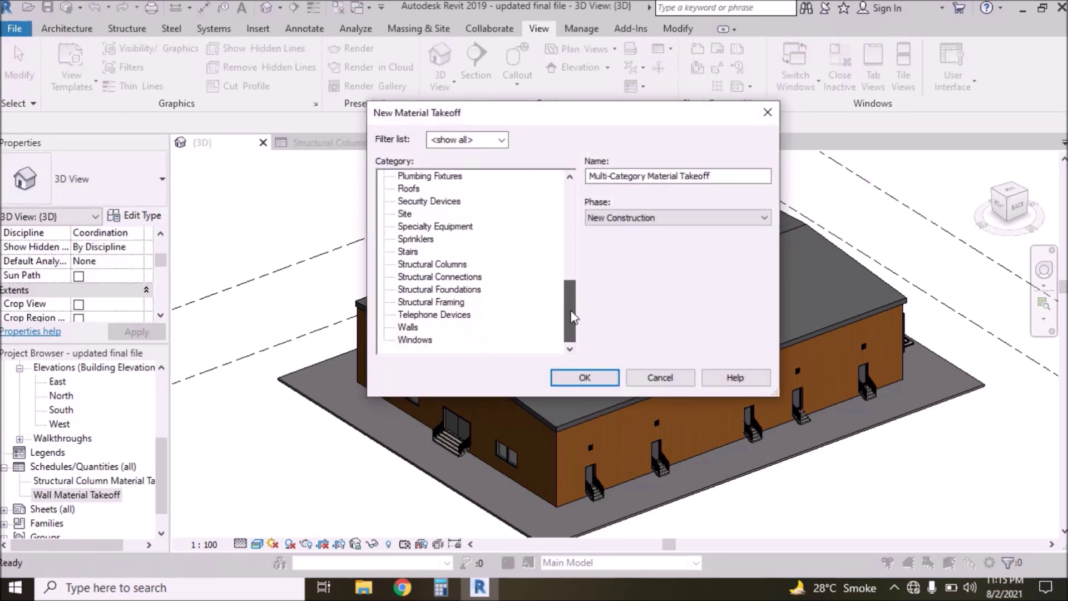
{"action": "left_click", "coordinate": [431, 303]}
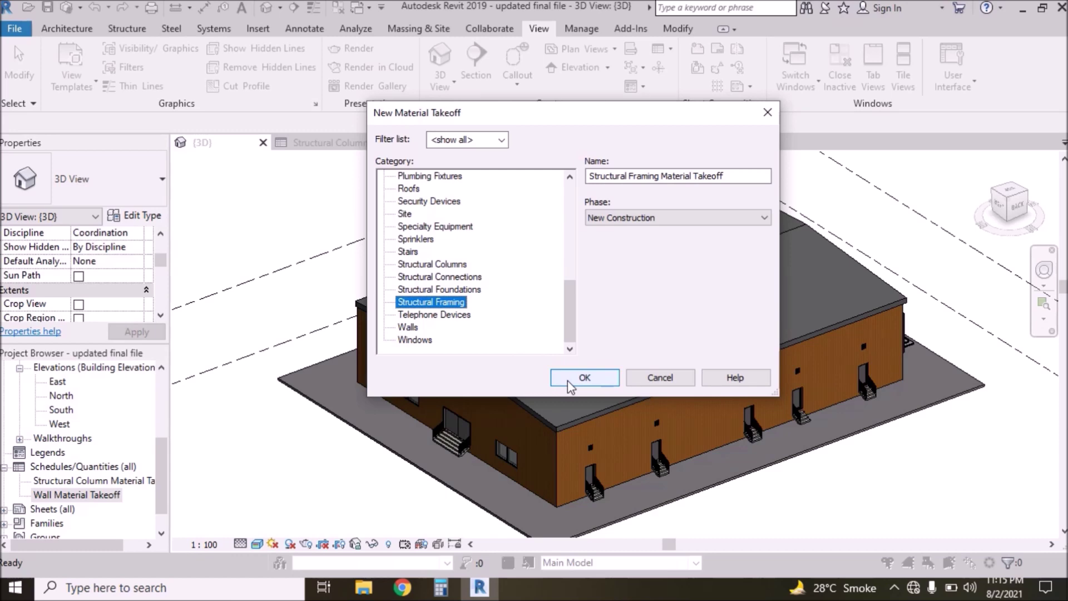
{"action": "left_click", "coordinate": [569, 382]}
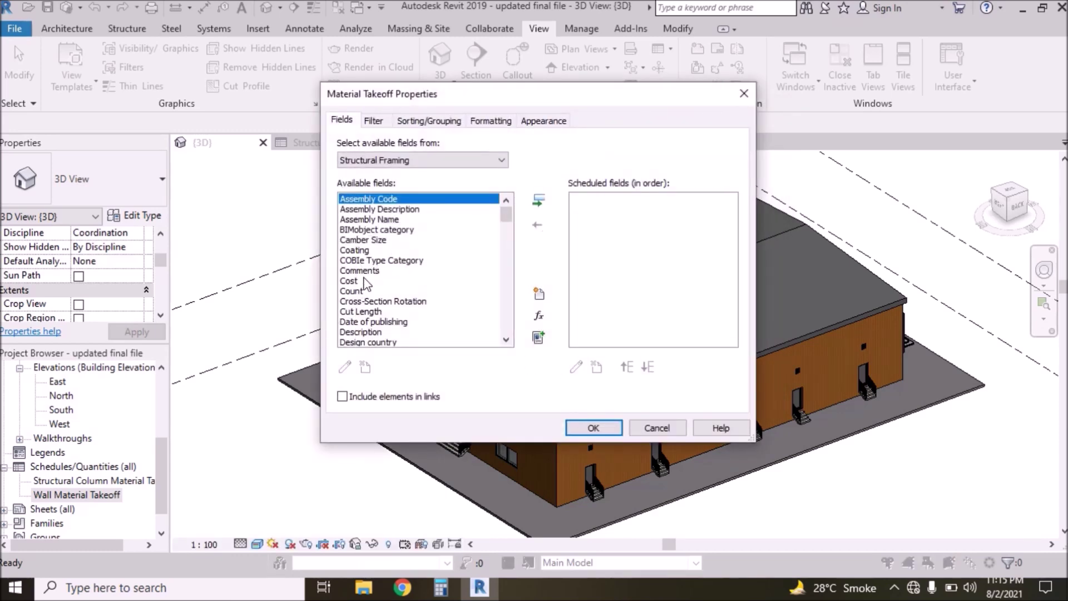
- Add the Description and Material: Volume fields to the structural framing takeoff
{"action": "left_click", "coordinate": [365, 321]}
{"action": "left_click", "coordinate": [366, 332]}
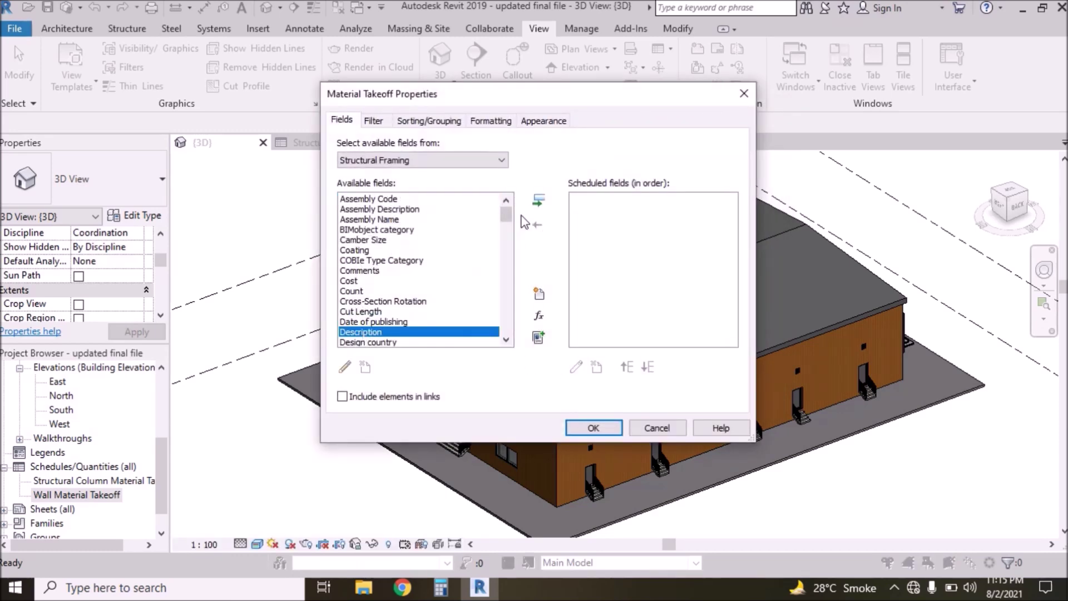
{"action": "left_click", "coordinate": [538, 201]}
{"action": "left_click_drag", "start_coordinate": [505, 226], "coordinate": [503, 265]}
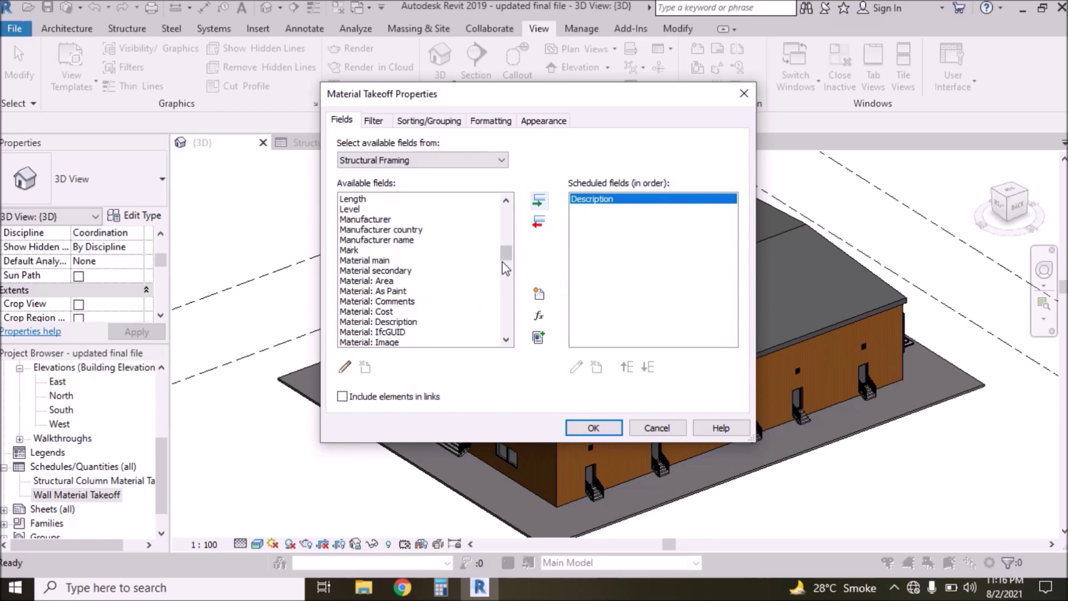
{"action": "scroll", "coordinate": [505, 268], "scroll_direction": "down", "scroll_amount": 4}
{"action": "left_click", "coordinate": [384, 302]}
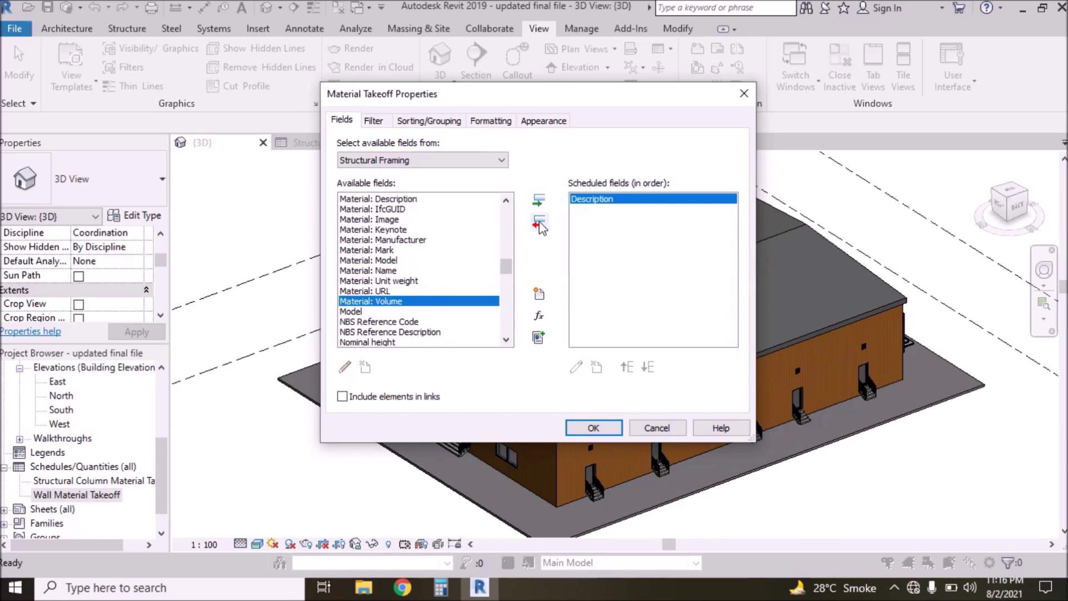
{"action": "left_click", "coordinate": [539, 200]}
- Add the Count and Cost fields to the structural framing takeoff and create the schedule
{"action": "left_click_drag", "start_coordinate": [505, 268], "coordinate": [506, 216]}
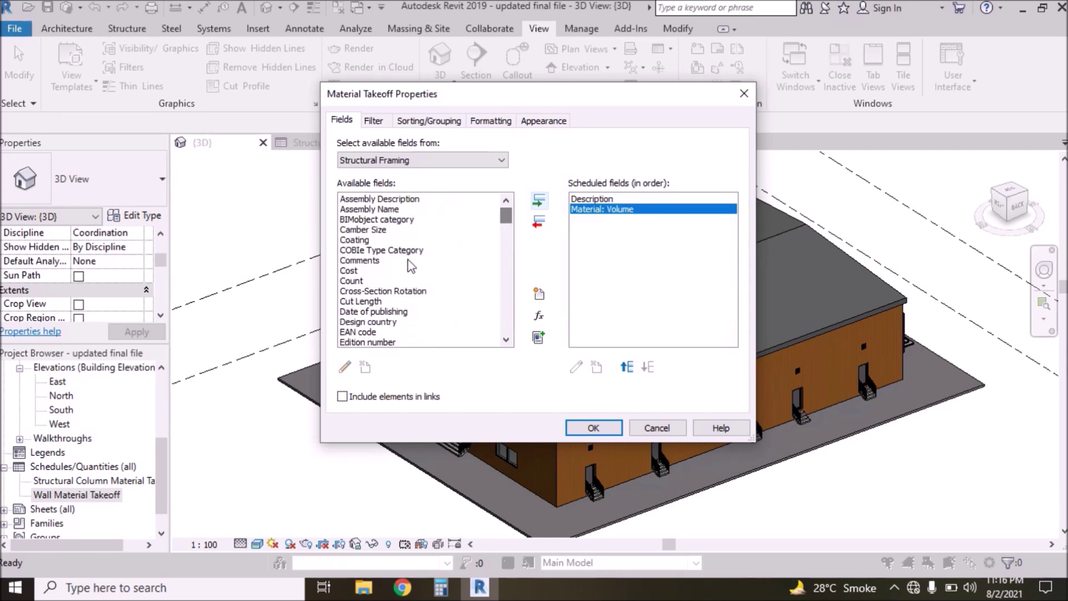
{"action": "left_click", "coordinate": [370, 281]}
{"action": "left_click", "coordinate": [534, 202]}
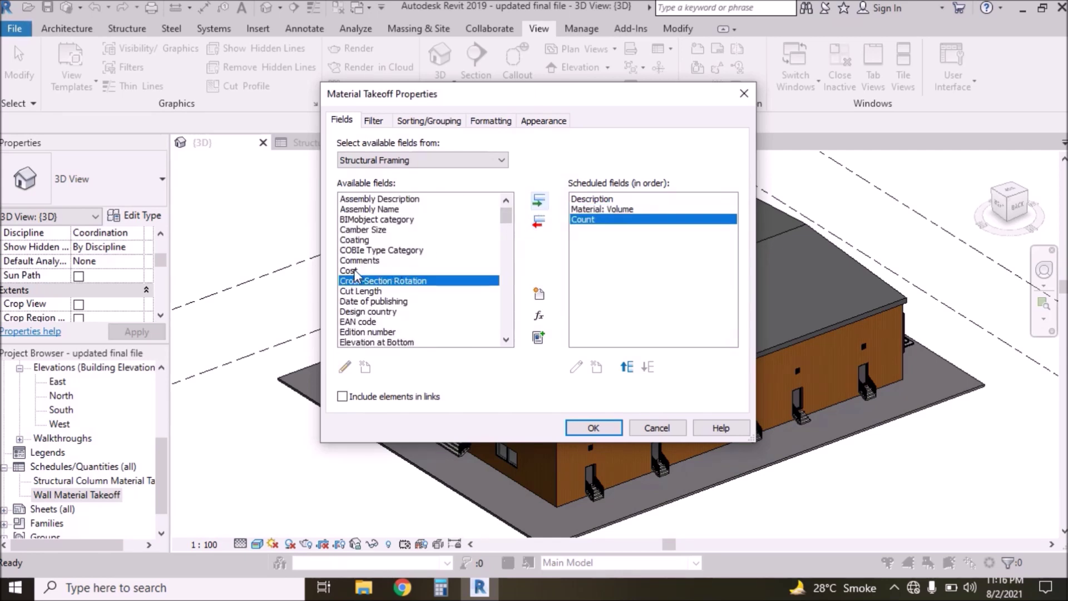
{"action": "left_click", "coordinate": [539, 201]}
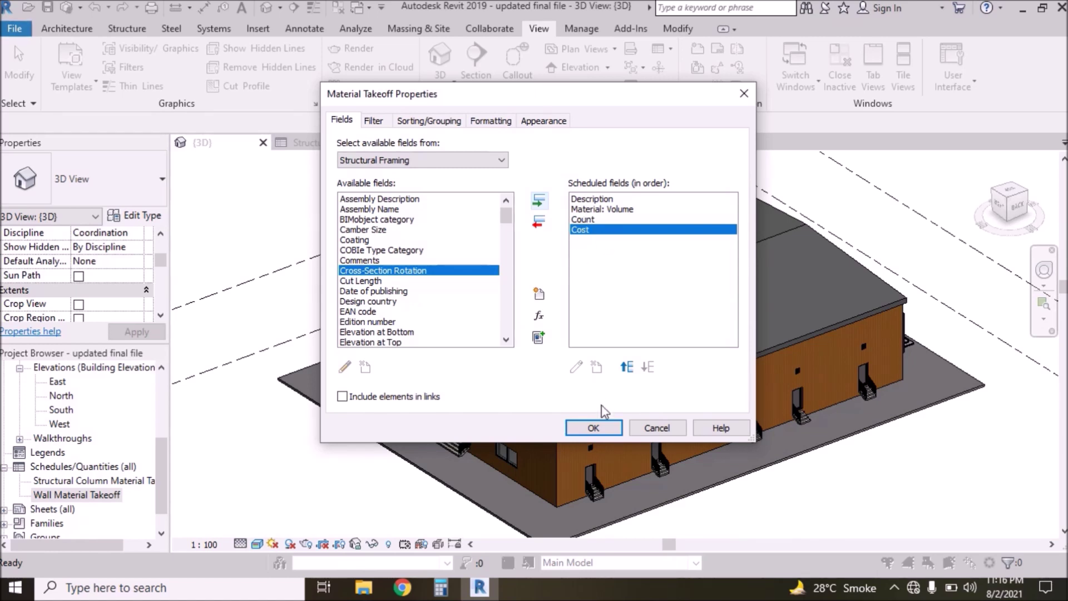
{"action": "left_click", "coordinate": [597, 427]}
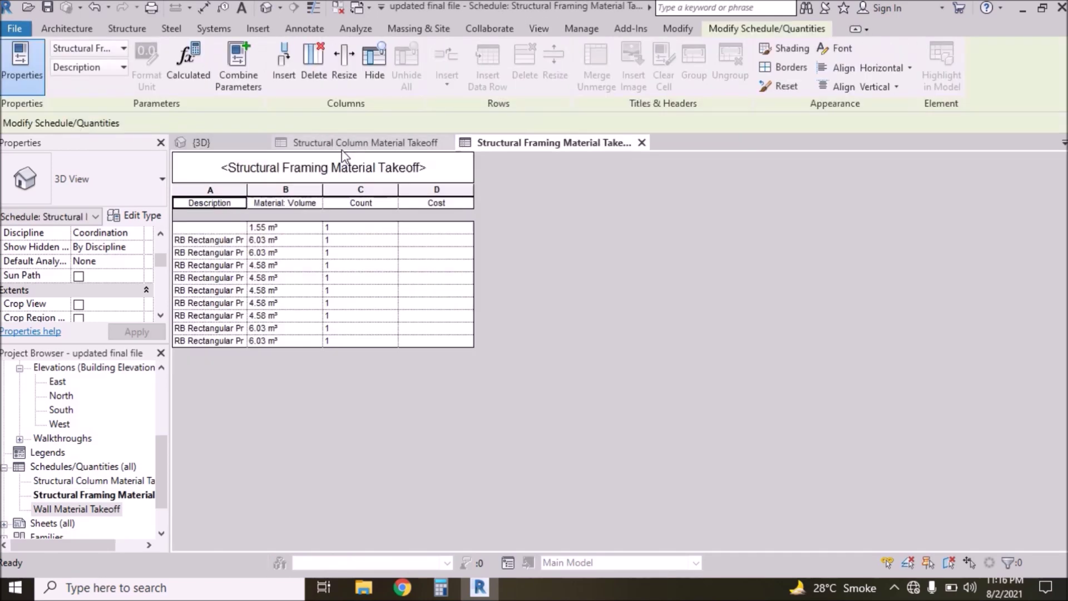
- Align all columns of the structural framing takeoff to the center horizontally and to the middle vertically
{"action": "left_click", "coordinate": [226, 239]}
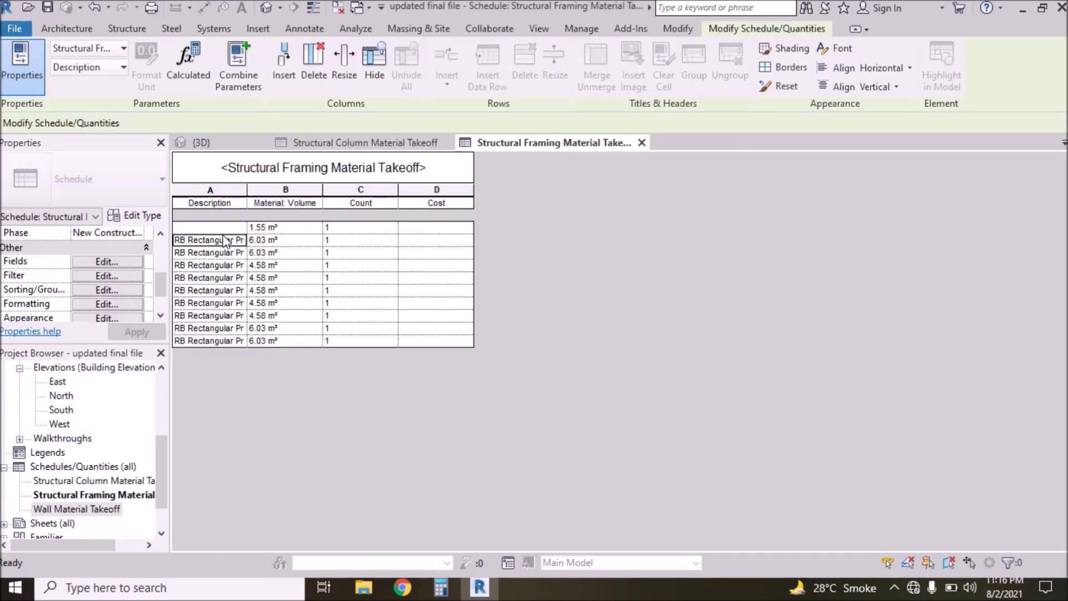
{"action": "left_click", "coordinate": [228, 228]}
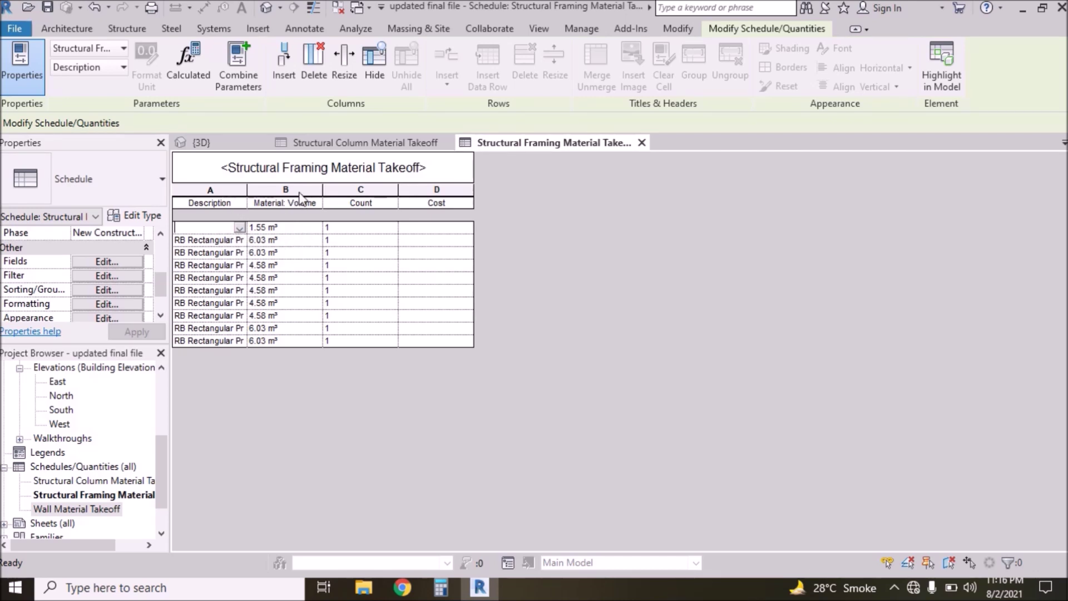
{"action": "left_click_drag", "start_coordinate": [212, 190], "coordinate": [435, 189]}
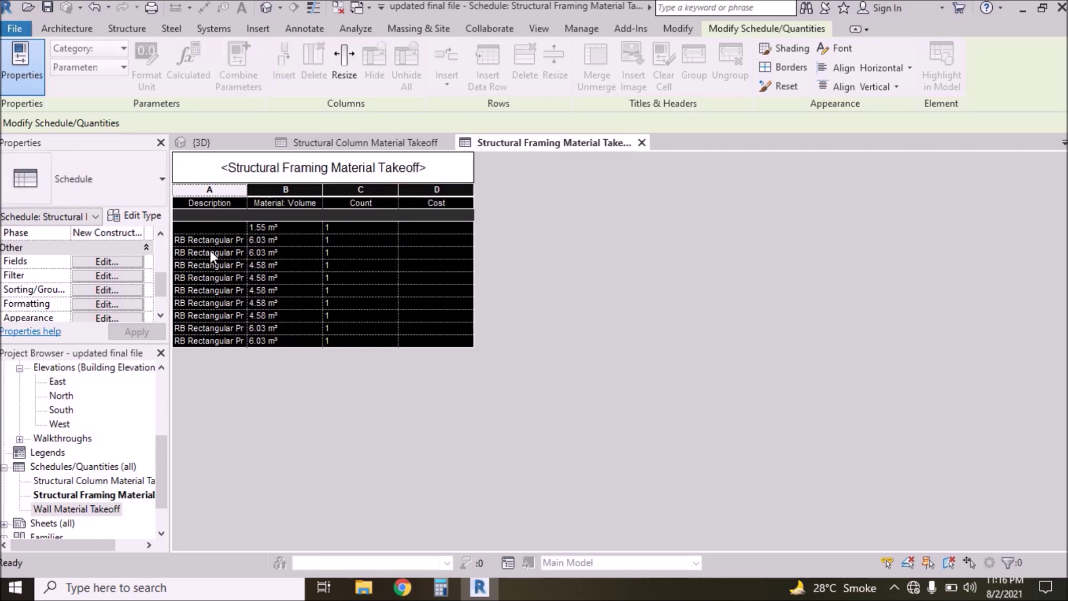
{"action": "left_click", "coordinate": [857, 74]}
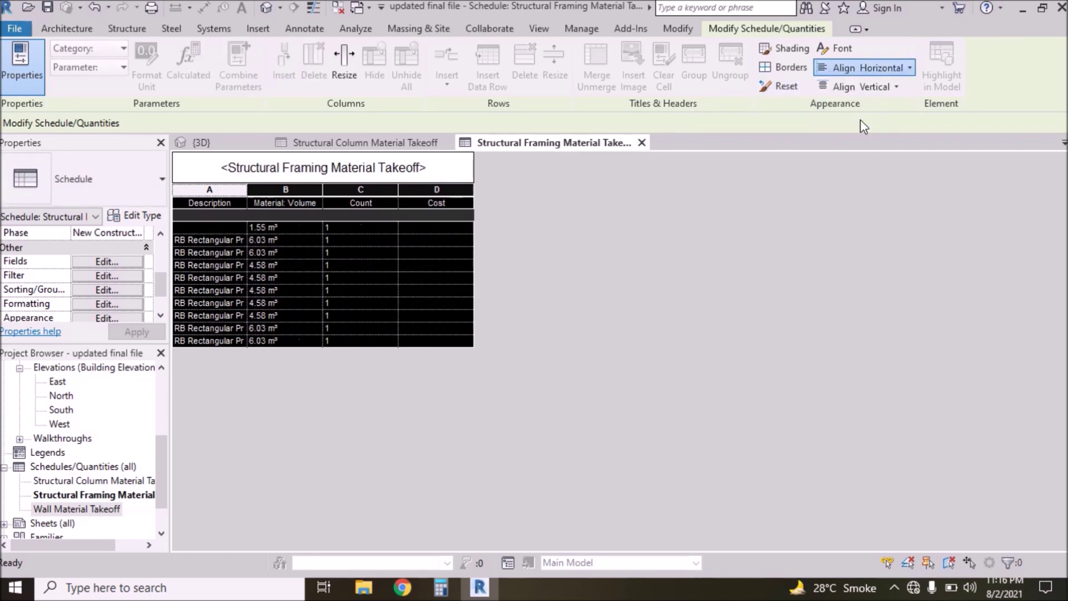
{"action": "left_click", "coordinate": [857, 129]}
{"action": "left_click", "coordinate": [860, 86]}
{"action": "left_click", "coordinate": [863, 141]}
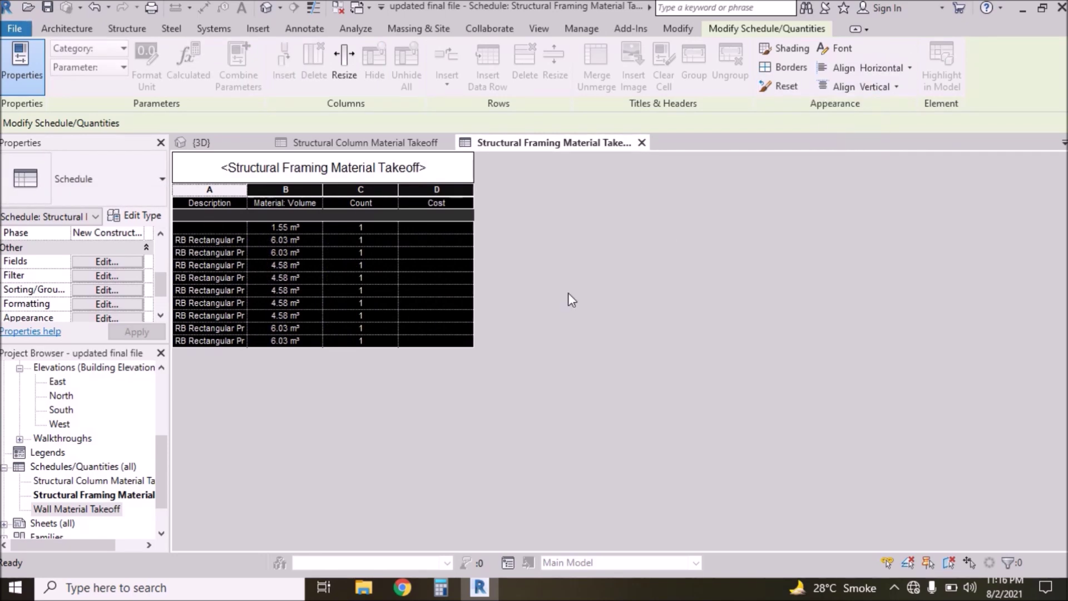
- Enter a cost of 6500 for the structural framing elements and apply it to all elements of each type
{"action": "left_click", "coordinate": [439, 232]}
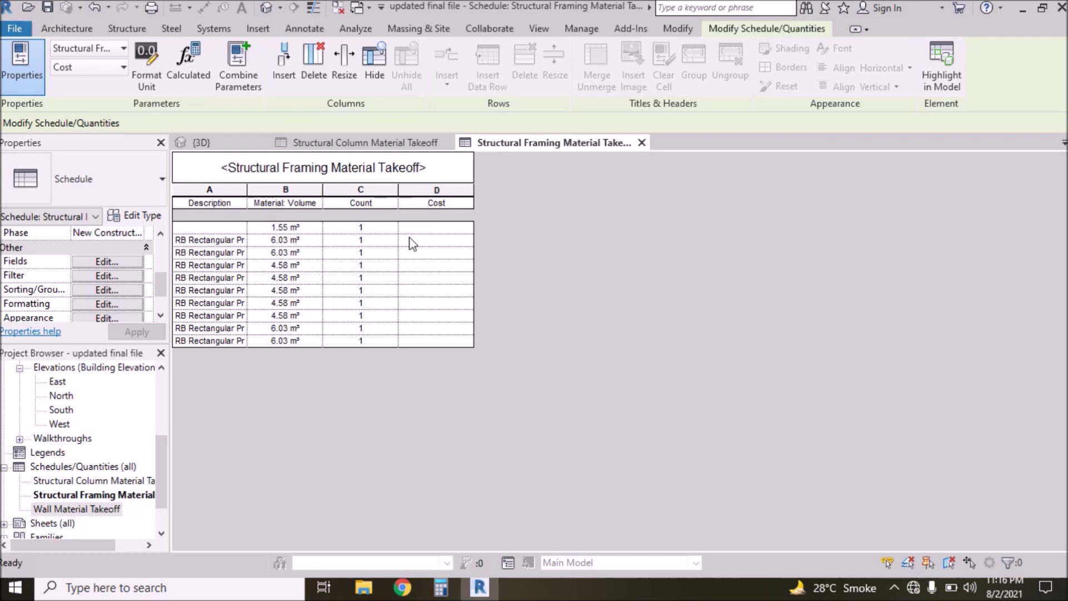
{"action": "type", "text": "6500"}
{"action": "key", "text": "Return"}
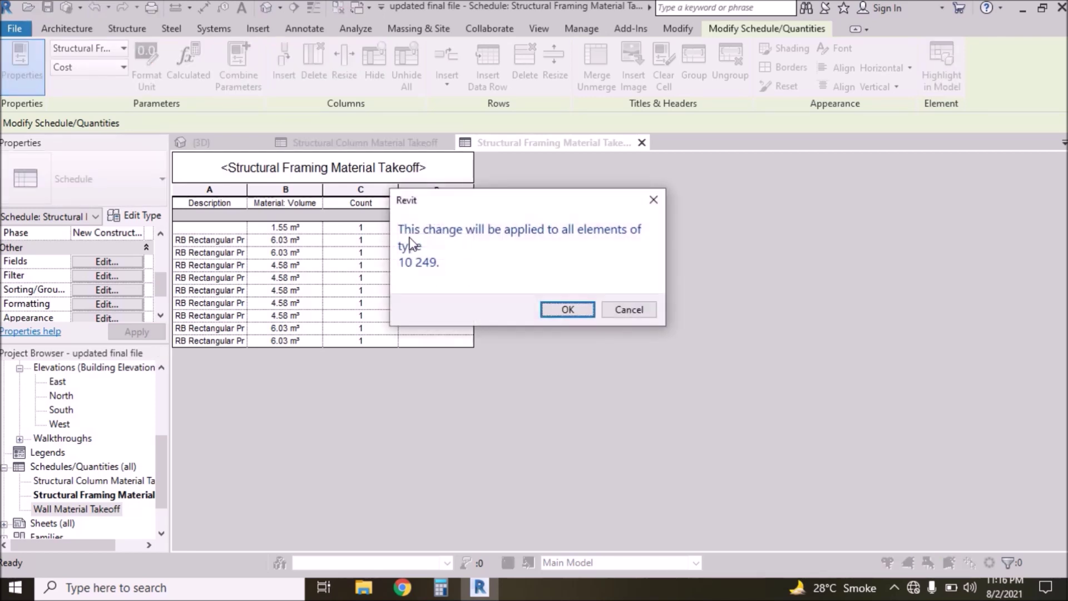
{"action": "key", "text": "Return"}
{"action": "type", "text": "6500"}
{"action": "key", "text": "Return"}
{"action": "key", "text": "Return"}
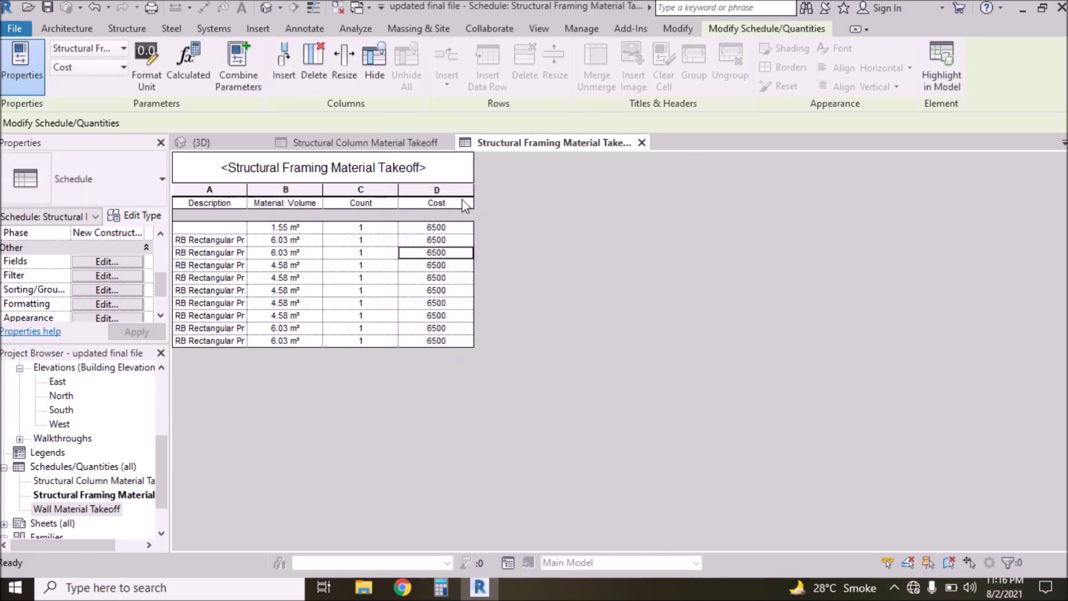
- Rename the volume column heading to "Material: Volume CUM" and widen the column to fit it
{"action": "left_click", "coordinate": [318, 206]}
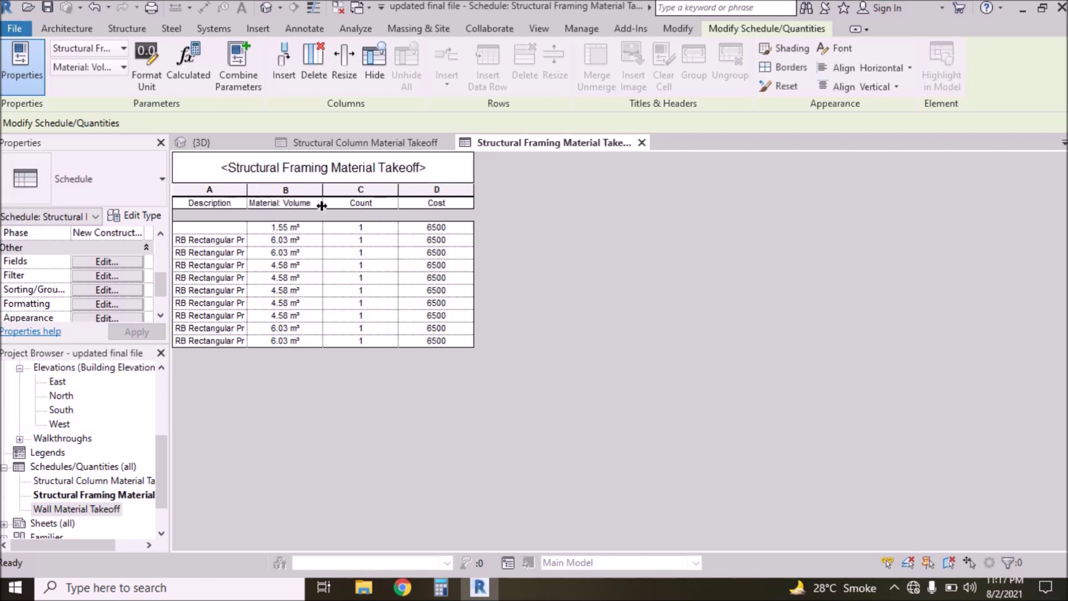
{"action": "type", "text": "c"}
{"action": "type", "text": "CU"}
{"action": "key", "text": "Return"}
{"action": "left_click_drag", "start_coordinate": [322, 190], "coordinate": [339, 190]}
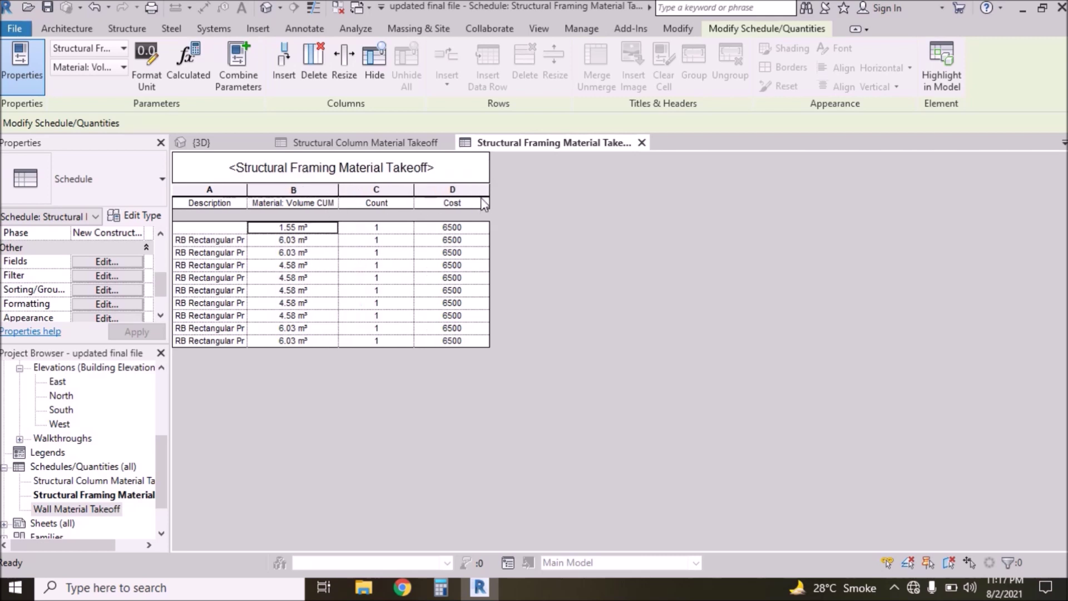
- Rename the cost column heading to "Cost (RS/Cum)" and widen the column slightly
{"action": "left_click", "coordinate": [477, 203]}
{"action": "left_click", "coordinate": [477, 202]}
{"action": "type", "text": "("}
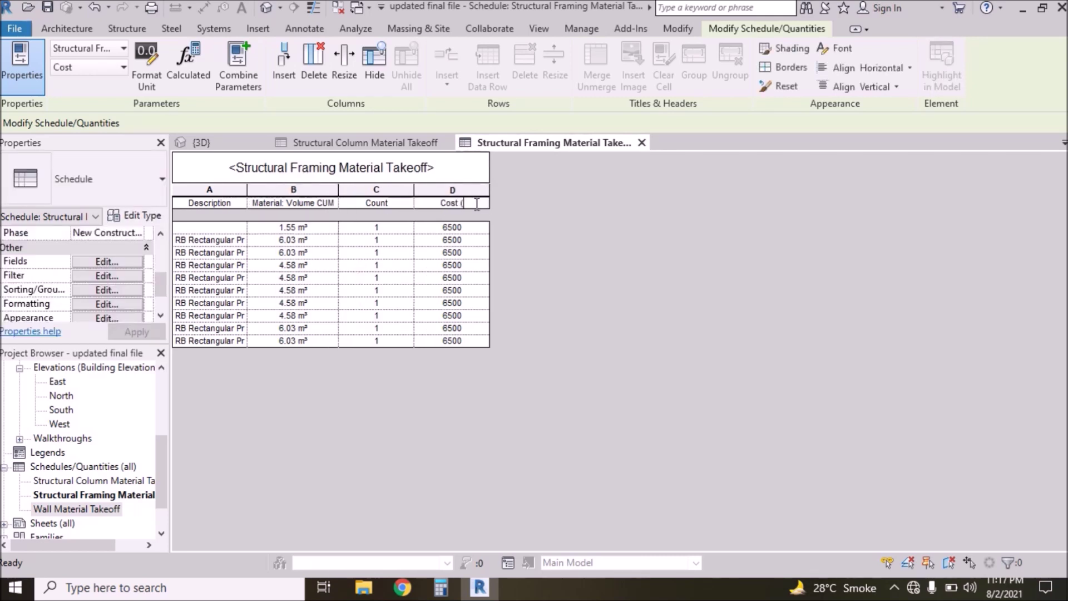
{"action": "type", "text": ")RS/Cum)"}
{"action": "key", "text": "Return"}
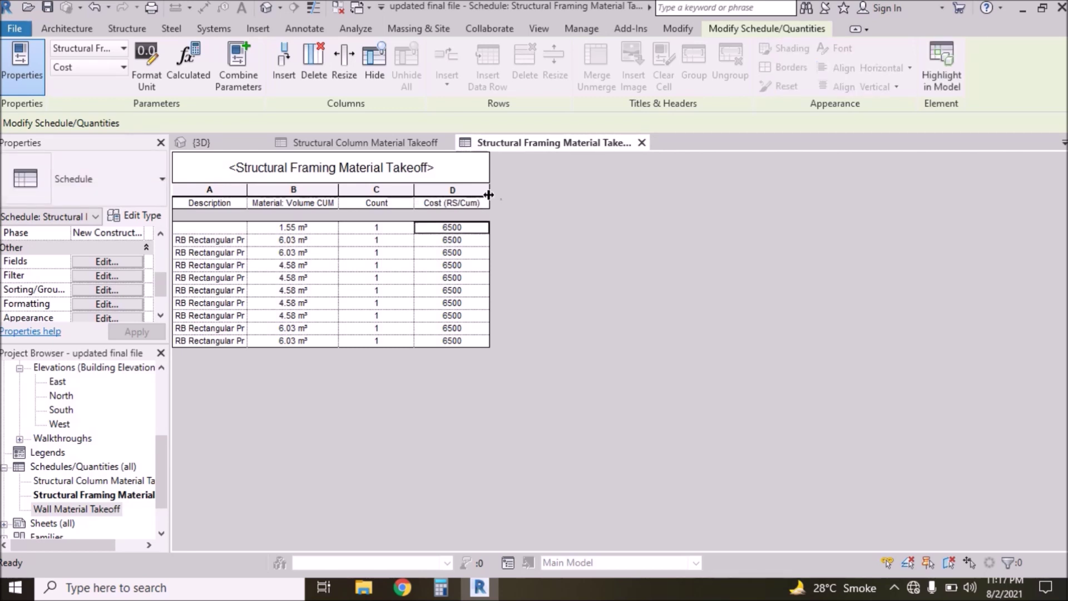
{"action": "left_click_drag", "start_coordinate": [489, 190], "coordinate": [499, 190]}
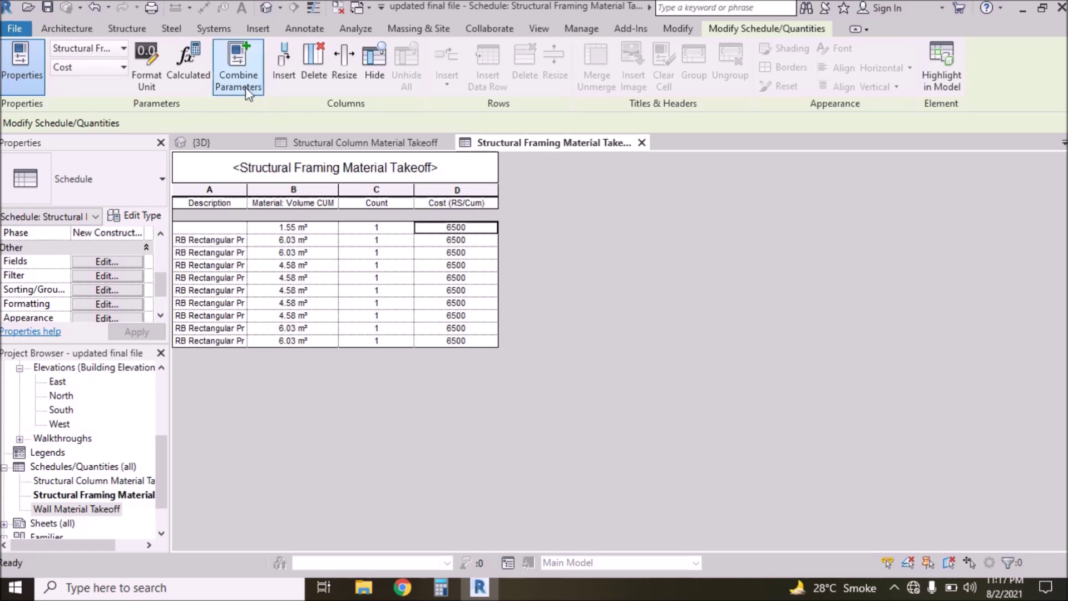
- Open the takeoff's field selection and look through the whole list of available Structural Framing fields
{"action": "left_click", "coordinate": [283, 89]}
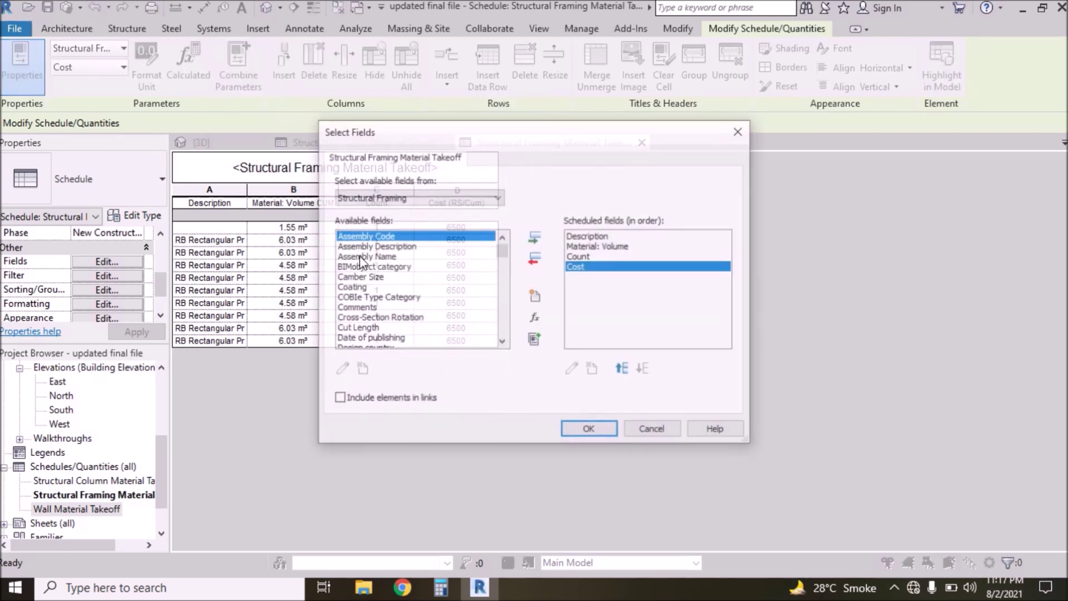
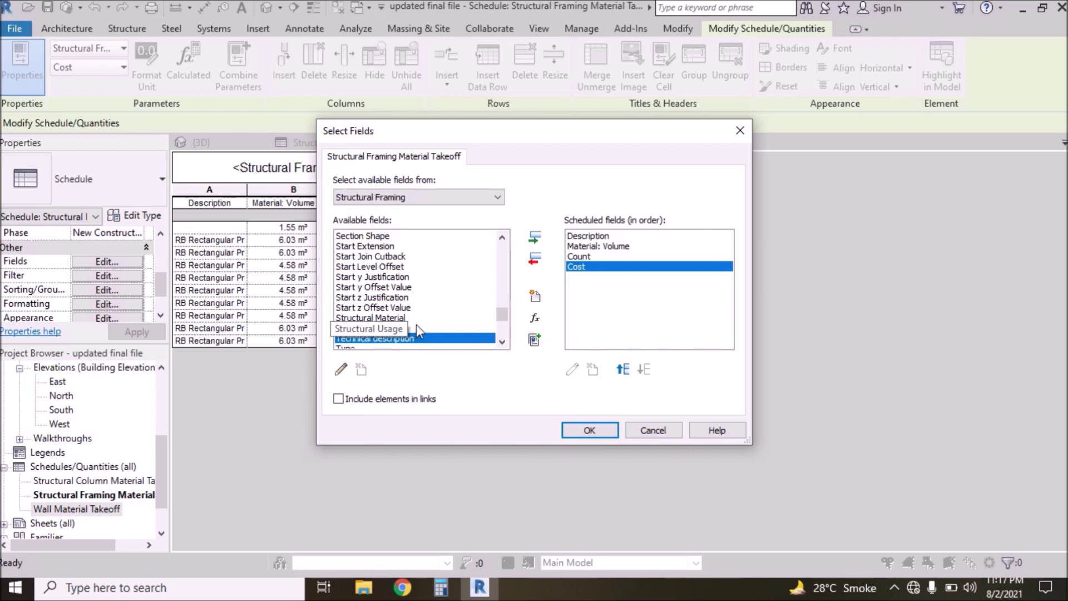
{"action": "left_click", "coordinate": [503, 343]}
{"action": "left_click", "coordinate": [502, 342]}
{"action": "left_click", "coordinate": [502, 342]}
{"action": "left_click", "coordinate": [502, 342]}
{"action": "left_click", "coordinate": [502, 342]}
{"action": "left_click", "coordinate": [503, 342]}
{"action": "left_click", "coordinate": [503, 342]}
{"action": "left_click", "coordinate": [503, 342]}
{"action": "left_click", "coordinate": [502, 342]}
{"action": "left_click", "coordinate": [502, 342]}
{"action": "left_click", "coordinate": [502, 342]}
{"action": "left_click", "coordinate": [503, 342]}
{"action": "left_click", "coordinate": [502, 342]}
{"action": "left_click", "coordinate": [503, 342]}
{"action": "left_click", "coordinate": [502, 342]}
{"action": "left_click", "coordinate": [502, 343]}
{"action": "left_click", "coordinate": [503, 342]}
{"action": "left_click", "coordinate": [503, 342]}
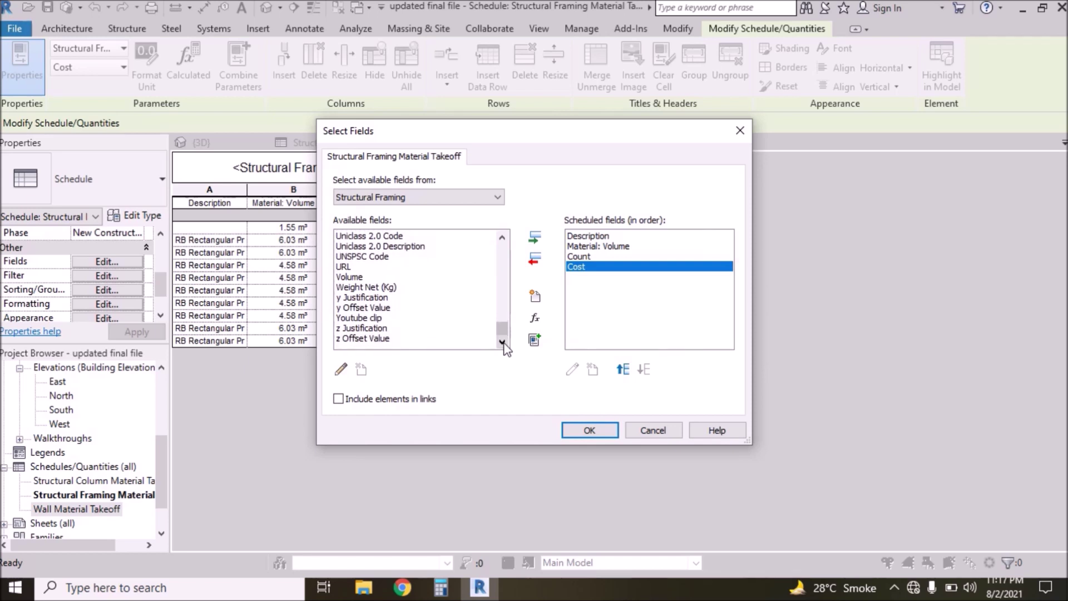
{"action": "left_click_drag", "start_coordinate": [504, 333], "coordinate": [519, 267]}
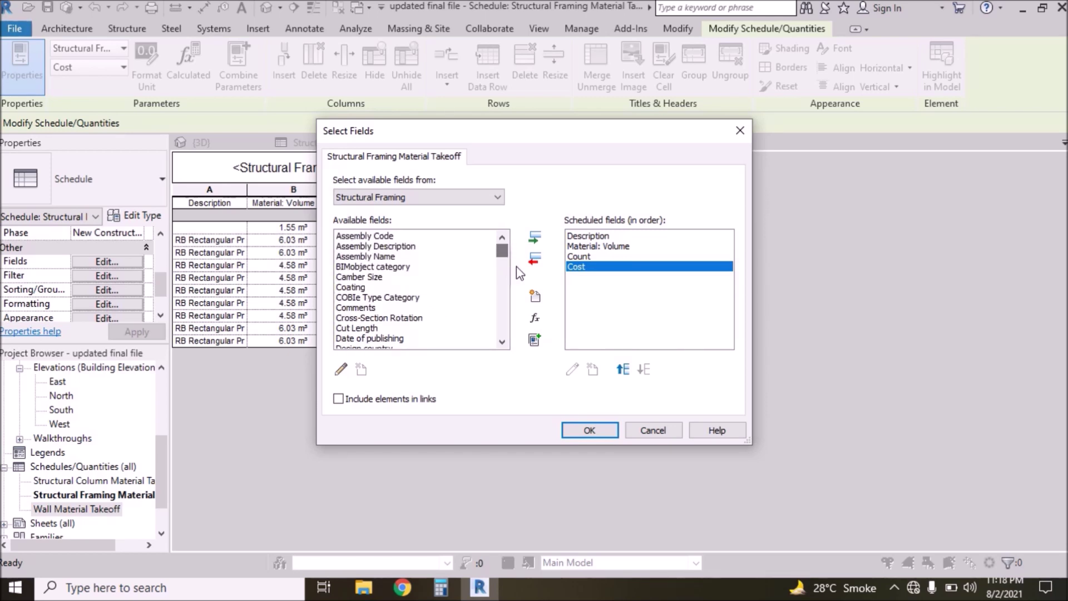
- Start a calculated formula field named "Total Cost (Beam)" with the Common discipline and the Volume type
{"action": "left_click", "coordinate": [536, 320]}
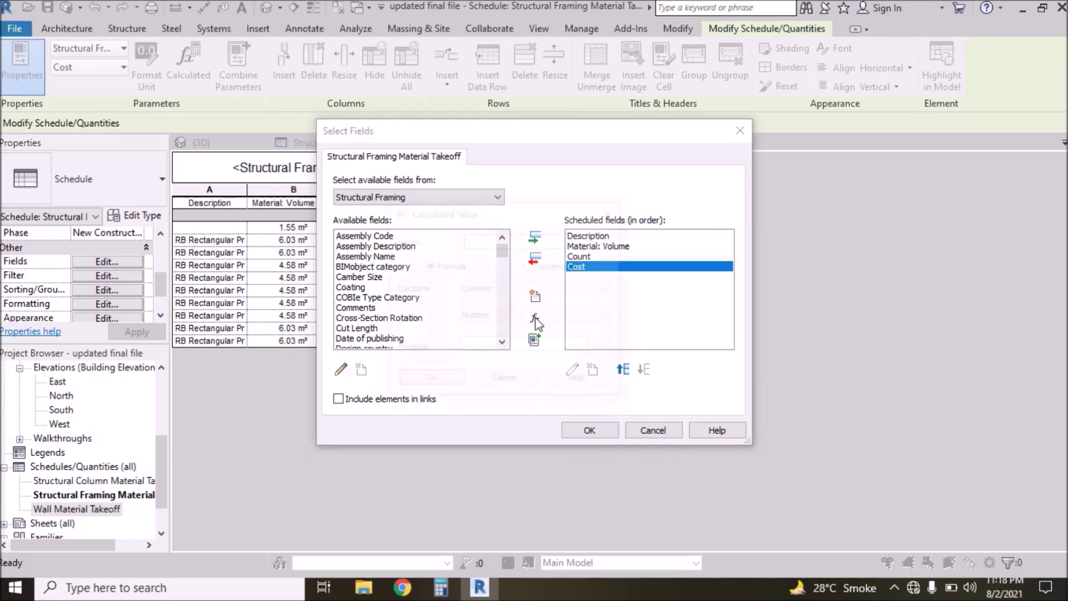
{"action": "type", "text": "Total Co"}
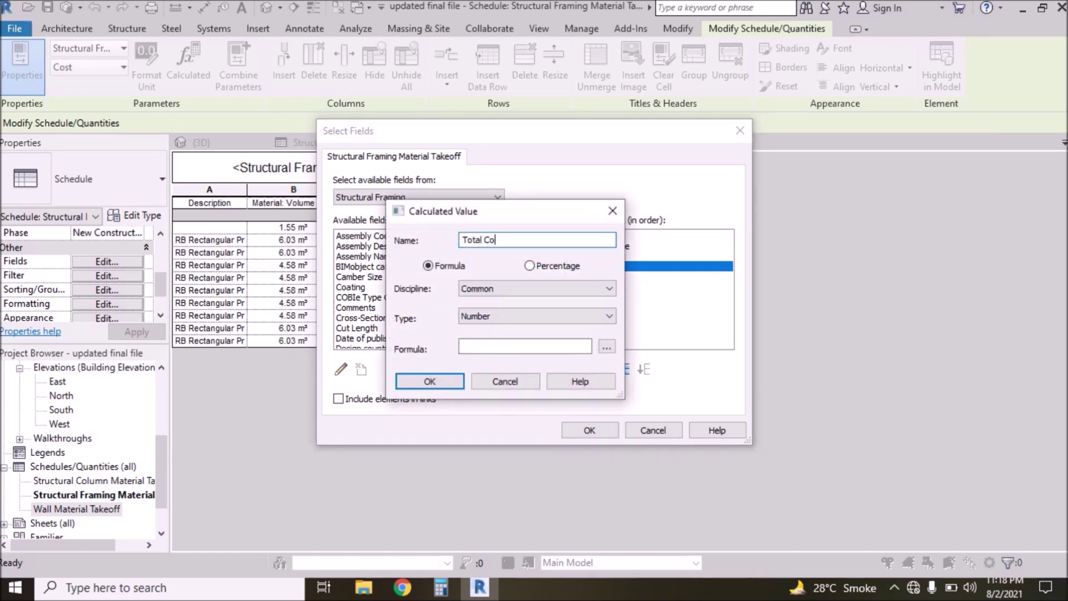
{"action": "type", "text": "st Beam"}
{"action": "left_click", "coordinate": [504, 240]}
{"action": "type", "text": "(Beam"}
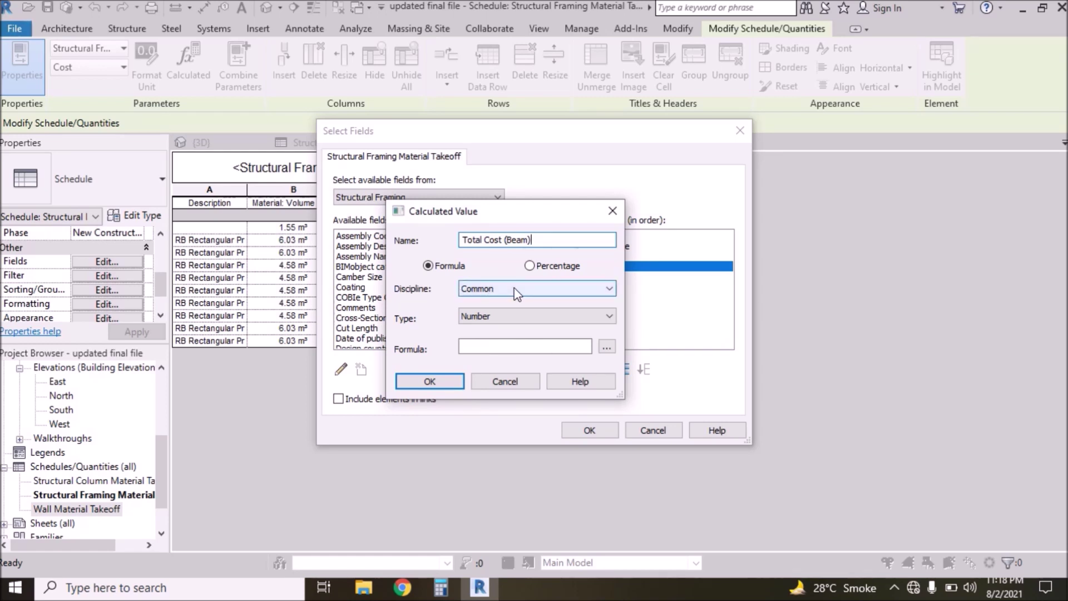
{"action": "left_click", "coordinate": [531, 316]}
{"action": "left_click", "coordinate": [481, 367]}
{"action": "left_click", "coordinate": [490, 315]}
{"action": "left_click", "coordinate": [486, 383]}
{"action": "left_click", "coordinate": [485, 346]}
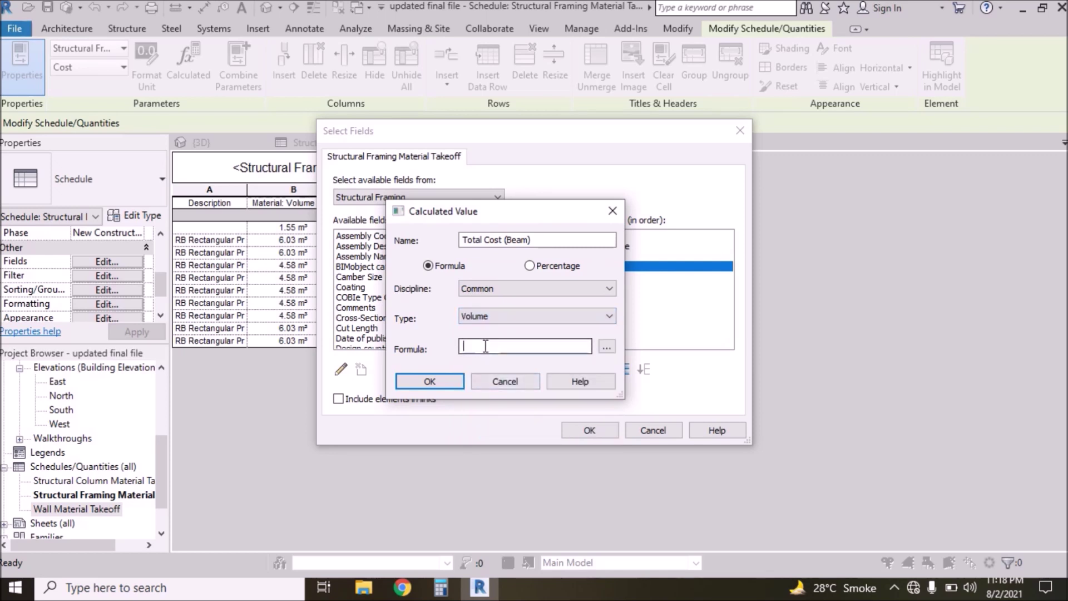
- Set the calculated field's formula to Cost*Material: Volume and add the field to the structural framing takeoff
{"action": "left_click", "coordinate": [607, 347]}
{"action": "left_click", "coordinate": [433, 261]}
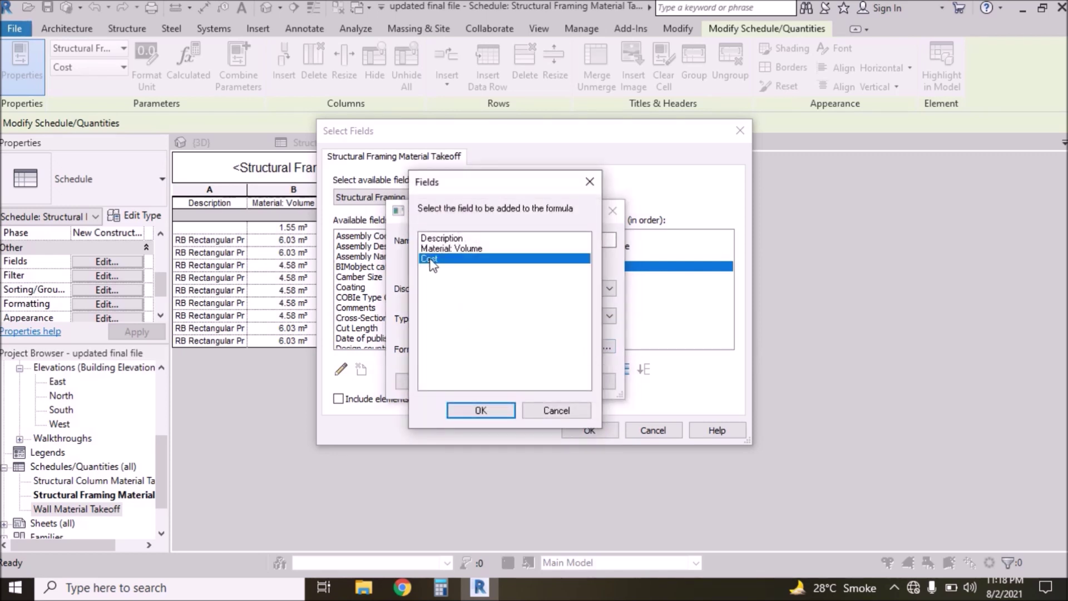
{"action": "left_click", "coordinate": [481, 410]}
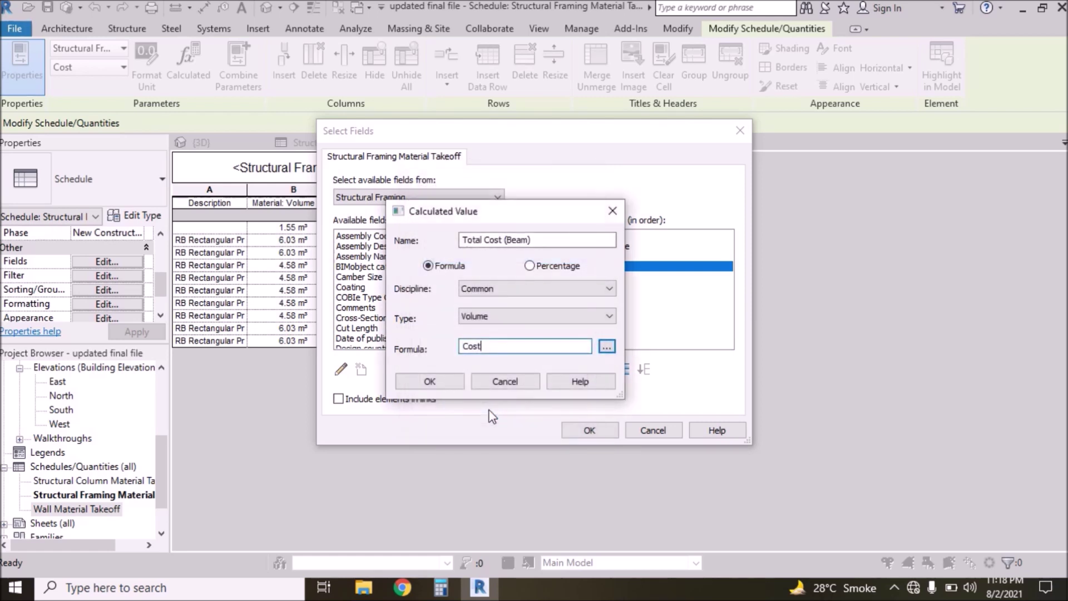
{"action": "type", "text": "*"}
{"action": "left_click", "coordinate": [607, 347]}
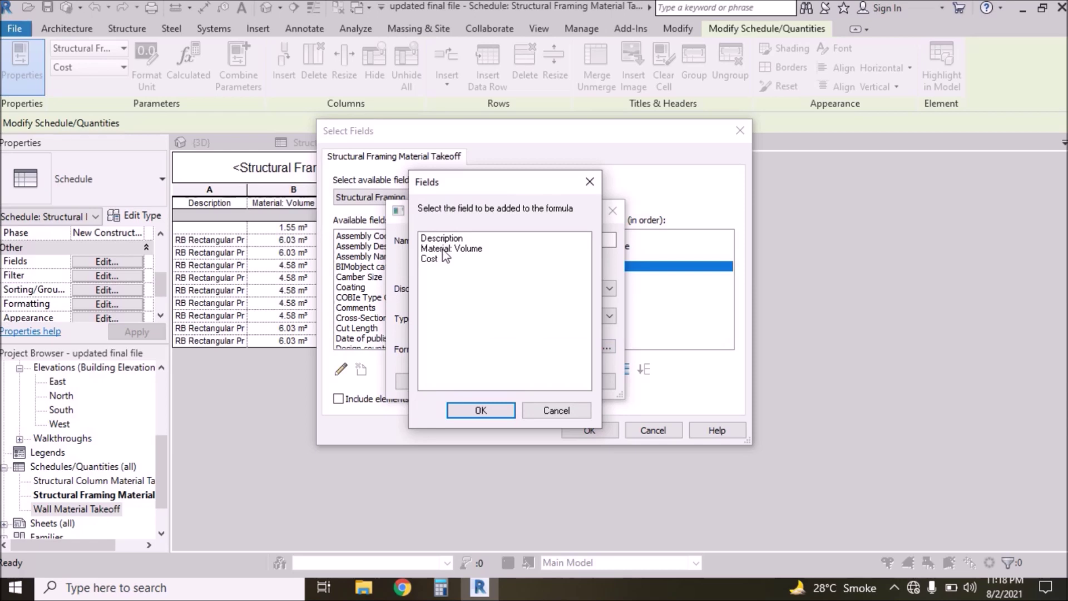
{"action": "left_click", "coordinate": [445, 249]}
{"action": "left_click", "coordinate": [479, 411]}
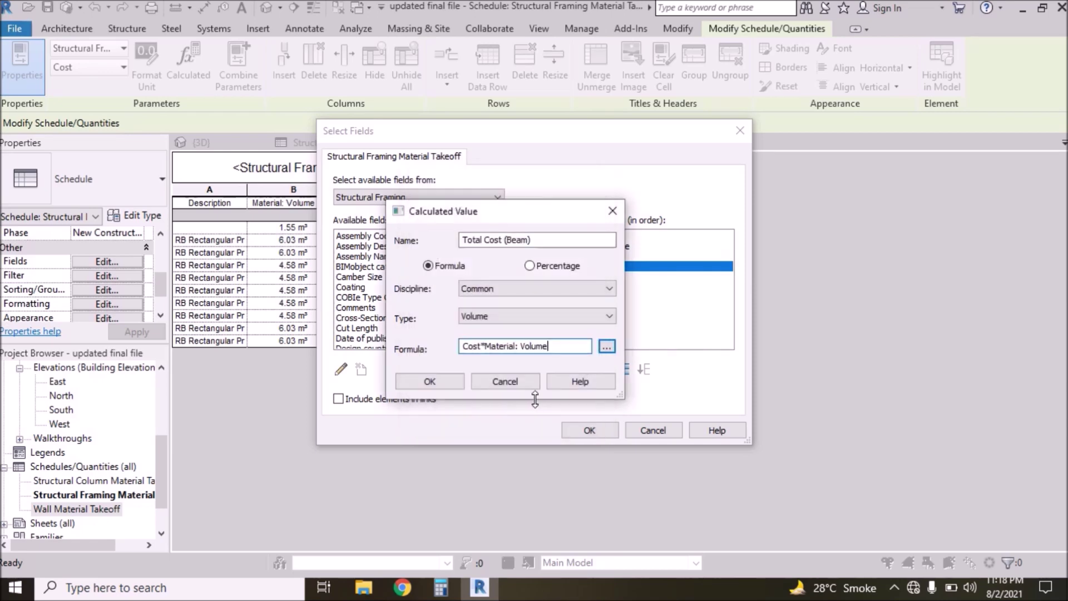
{"action": "left_click", "coordinate": [430, 382]}
{"action": "left_click", "coordinate": [590, 430]}
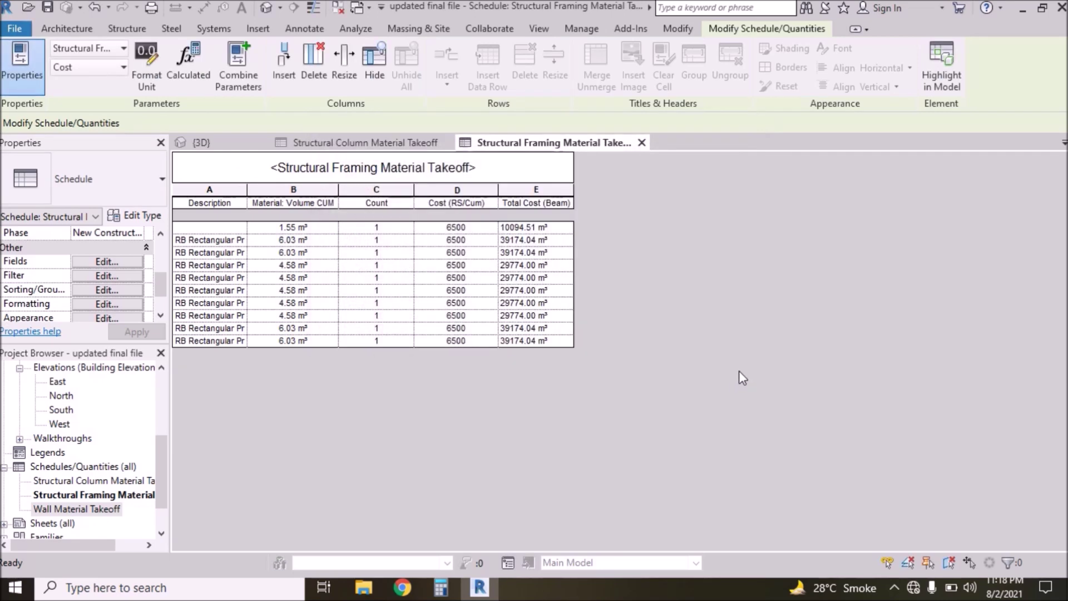
- Format the Total Cost (Beam) values independently of the project settings, with no unit symbol and 0 decimal places
{"action": "left_click_drag", "start_coordinate": [534, 227], "coordinate": [519, 322]}
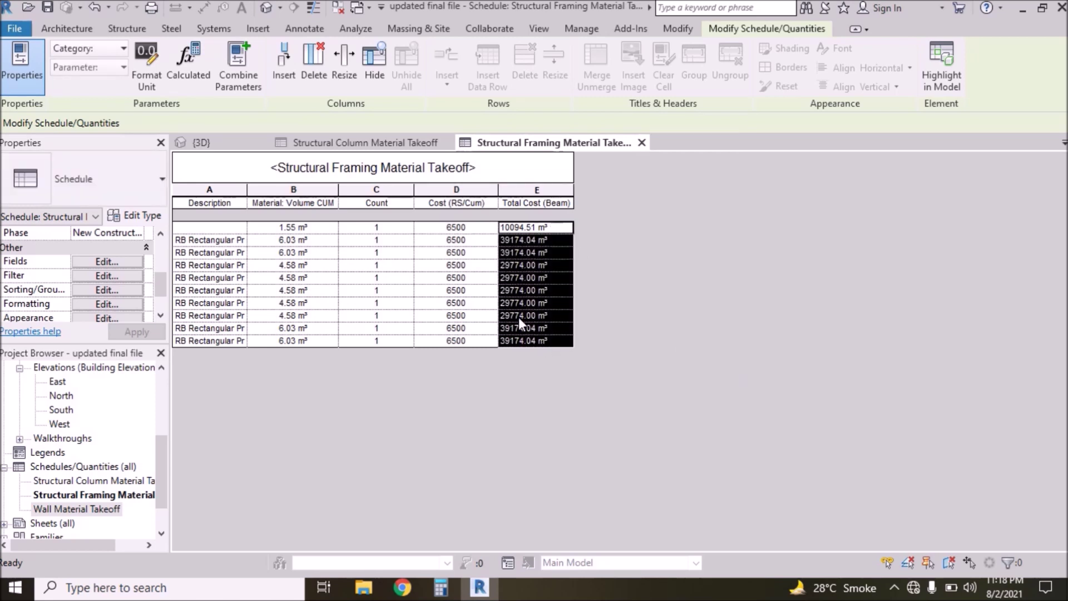
{"action": "left_click", "coordinate": [147, 72]}
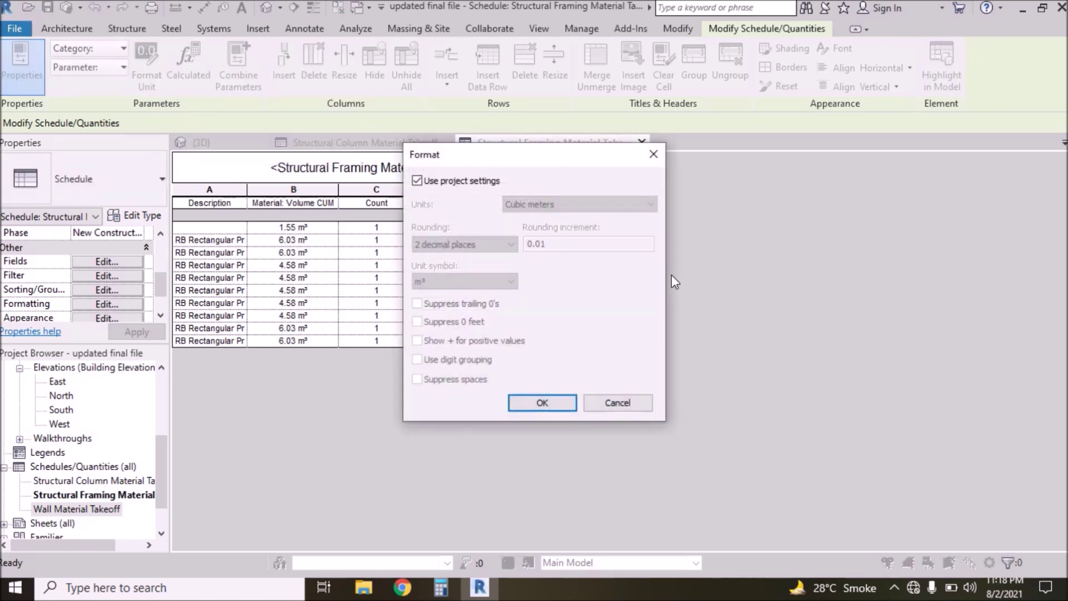
{"action": "left_click", "coordinate": [420, 181]}
{"action": "left_click", "coordinate": [466, 280]}
{"action": "left_click", "coordinate": [424, 296]}
{"action": "left_click", "coordinate": [445, 244]}
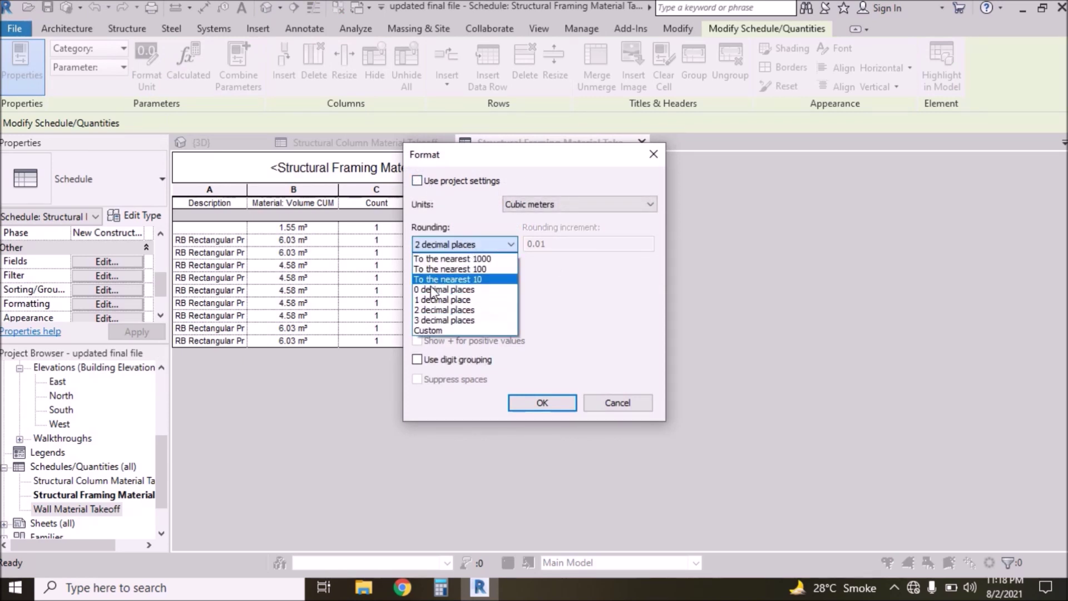
{"action": "left_click", "coordinate": [430, 291]}
{"action": "left_click", "coordinate": [545, 402]}
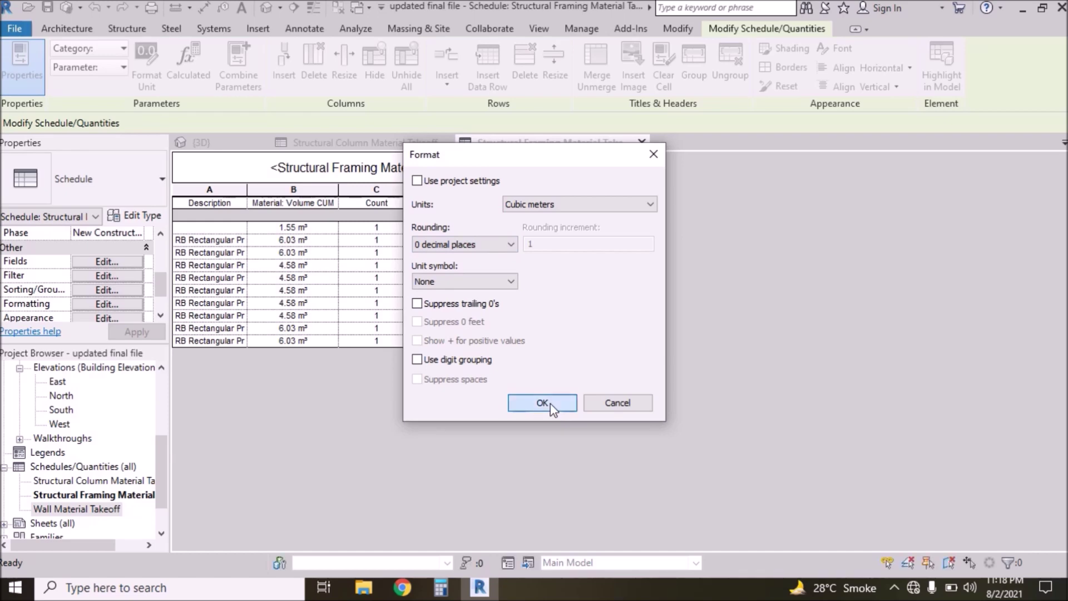
- Align all five takeoff columns, including Total Cost (Beam), to the horizontal center and vertical middle
{"action": "left_click_drag", "start_coordinate": [542, 206], "coordinate": [213, 192]}
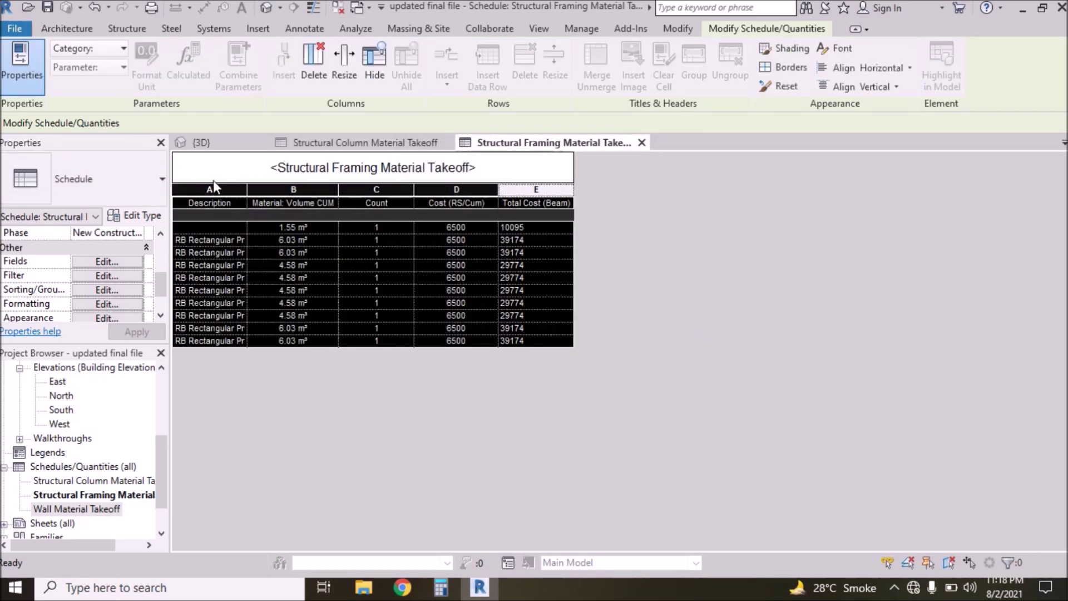
{"action": "left_click", "coordinate": [856, 69]}
{"action": "left_click", "coordinate": [843, 93]}
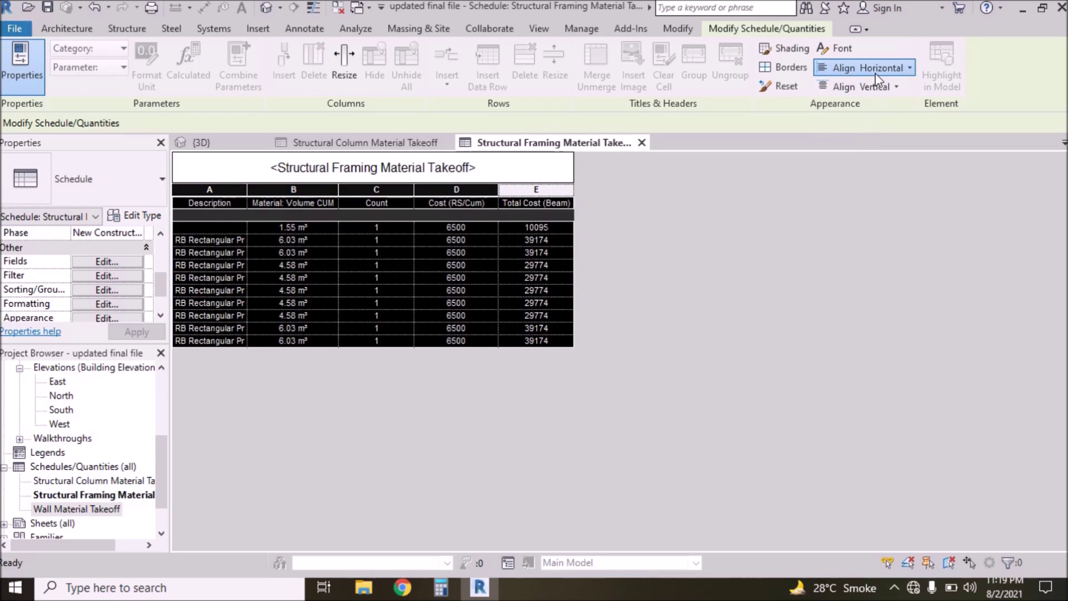
{"action": "left_click", "coordinate": [876, 88]}
{"action": "left_click", "coordinate": [832, 151]}
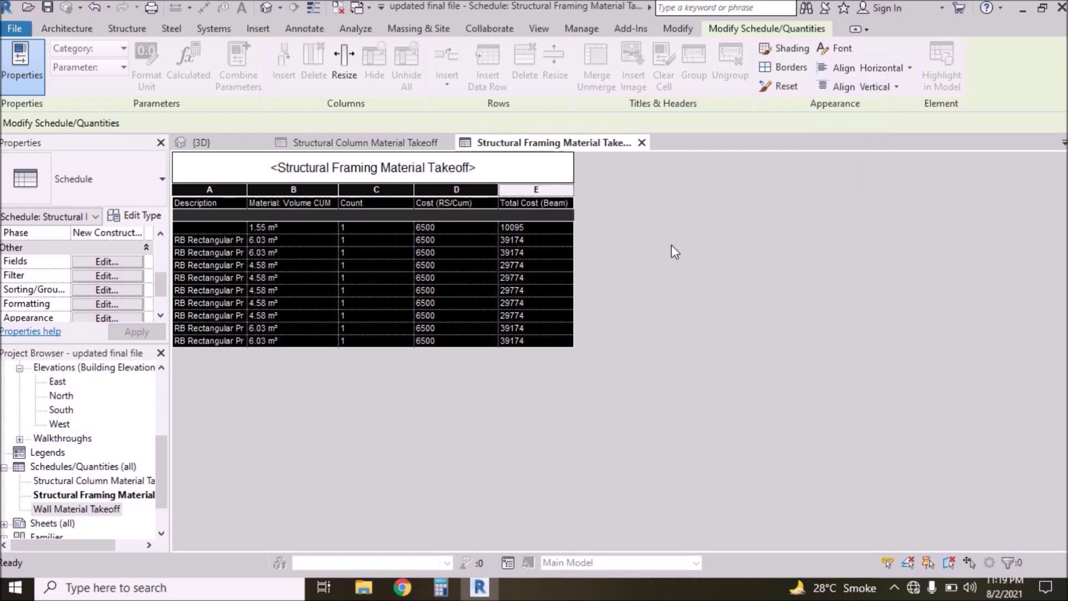
{"action": "left_click", "coordinate": [877, 88]}
{"action": "left_click", "coordinate": [868, 143]}
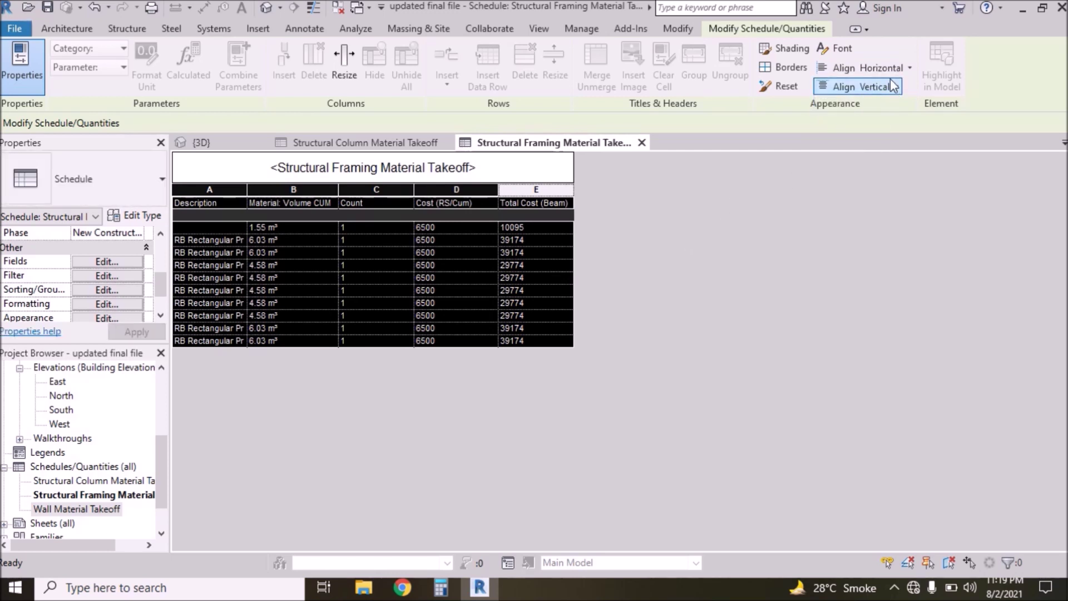
{"action": "left_click", "coordinate": [889, 69]}
{"action": "left_click", "coordinate": [831, 136]}
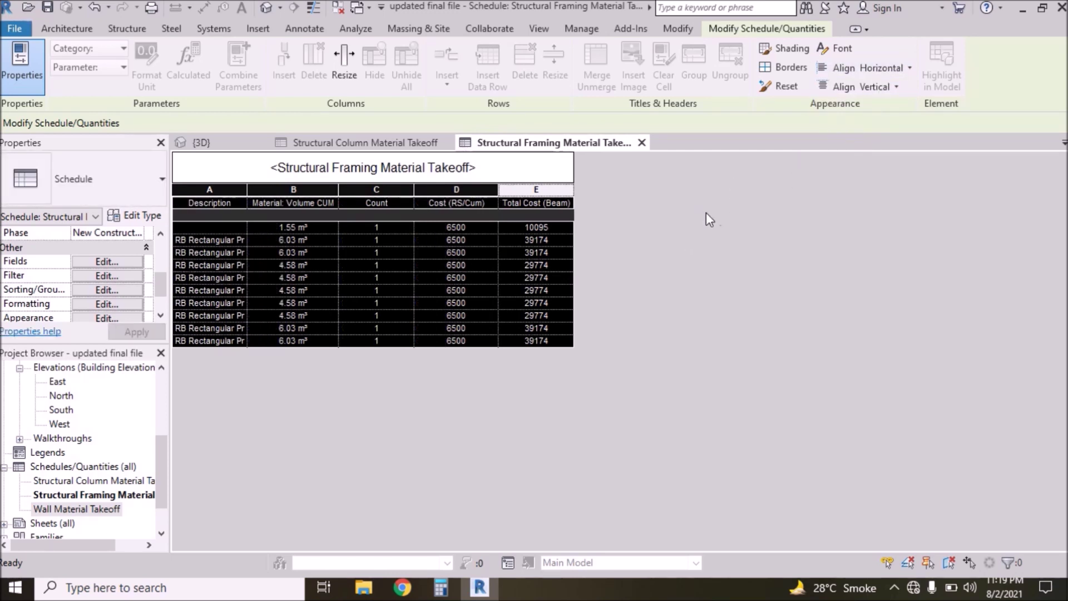
- Rename the Total Cost (Beam) column heading to "Total Cost RS (Beam)" and widen the column to fit it
{"action": "left_click", "coordinate": [543, 225]}
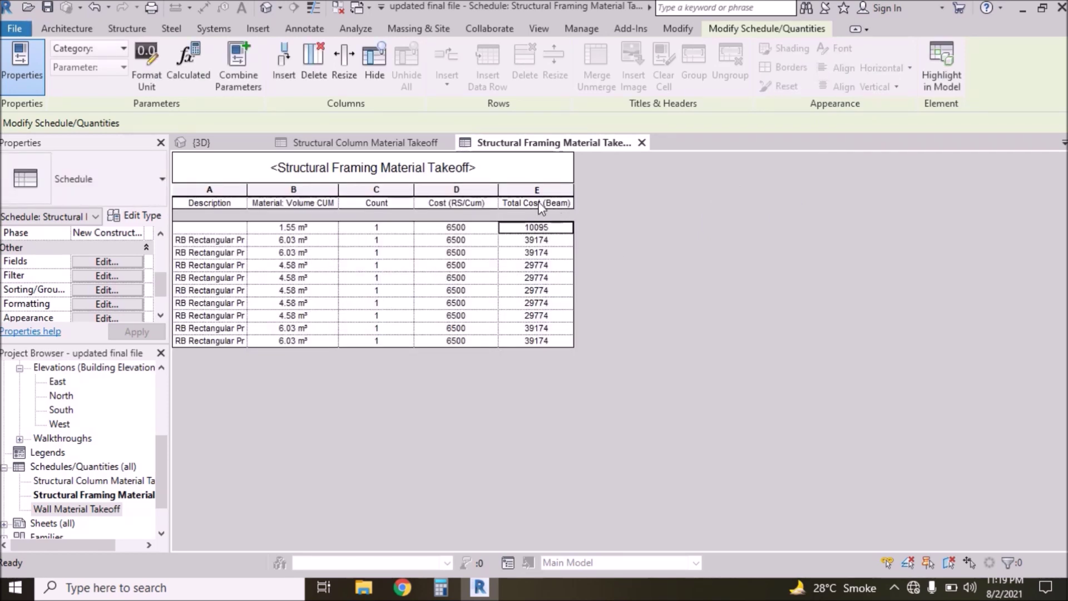
{"action": "left_click", "coordinate": [557, 202]}
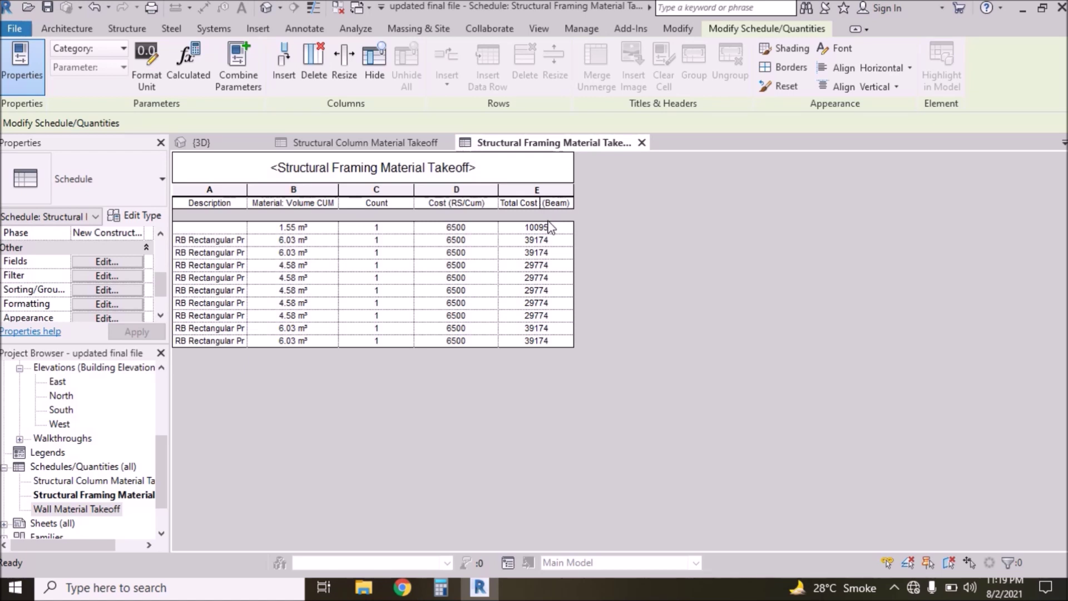
{"action": "type", "text": "RS"}
{"action": "left_click", "coordinate": [551, 227]}
{"action": "left_click_drag", "start_coordinate": [572, 186], "coordinate": [604, 186]}
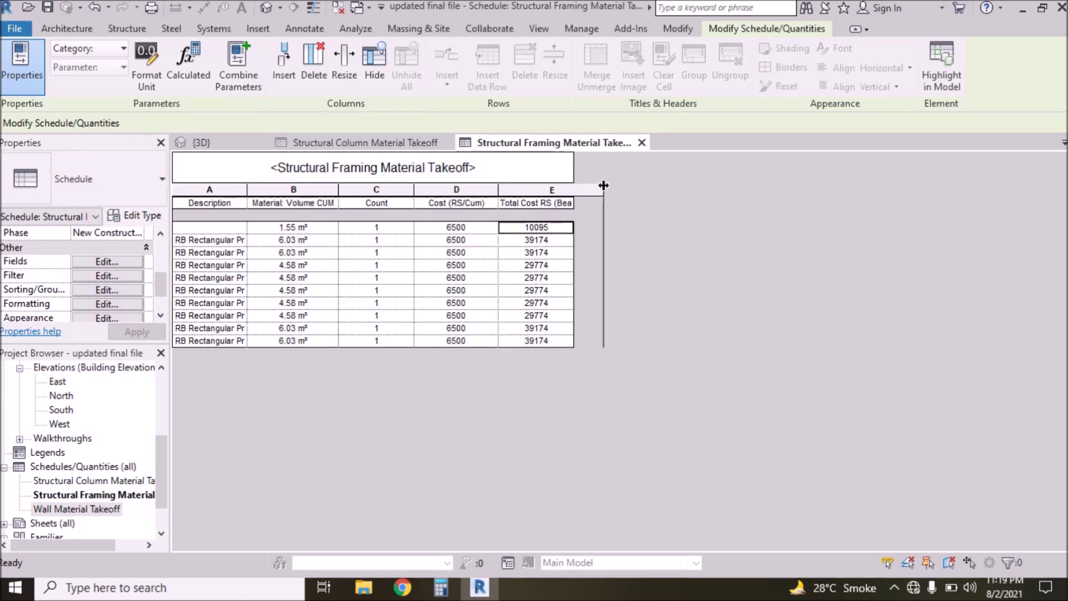
{"action": "left_click_drag", "start_coordinate": [568, 228], "coordinate": [573, 341]}
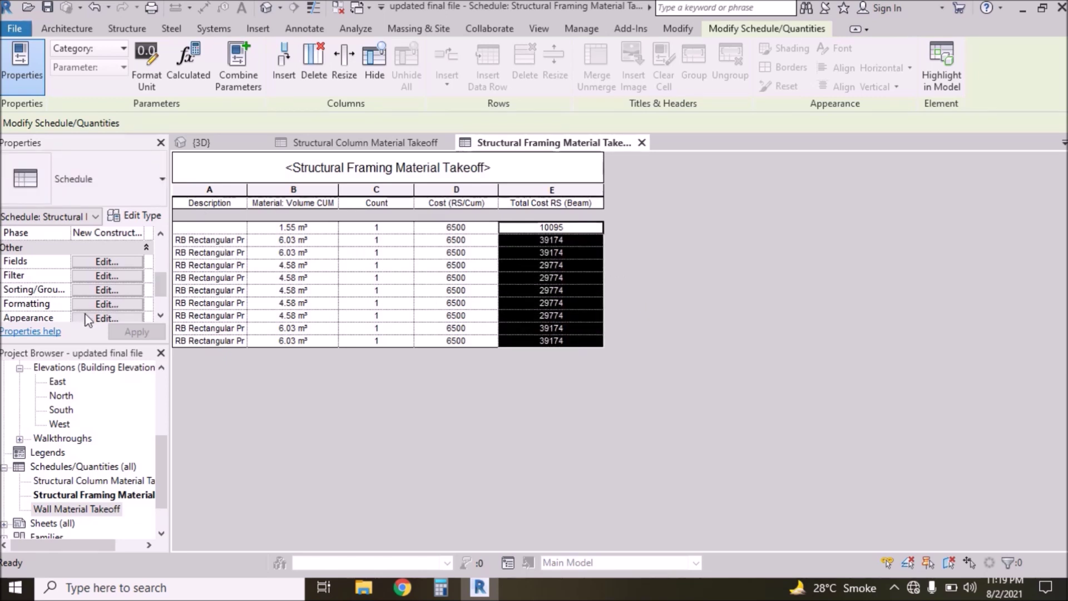
- Enable grand totals for the structural framing takeoff, showing Totals only
{"action": "left_click", "coordinate": [159, 317]}
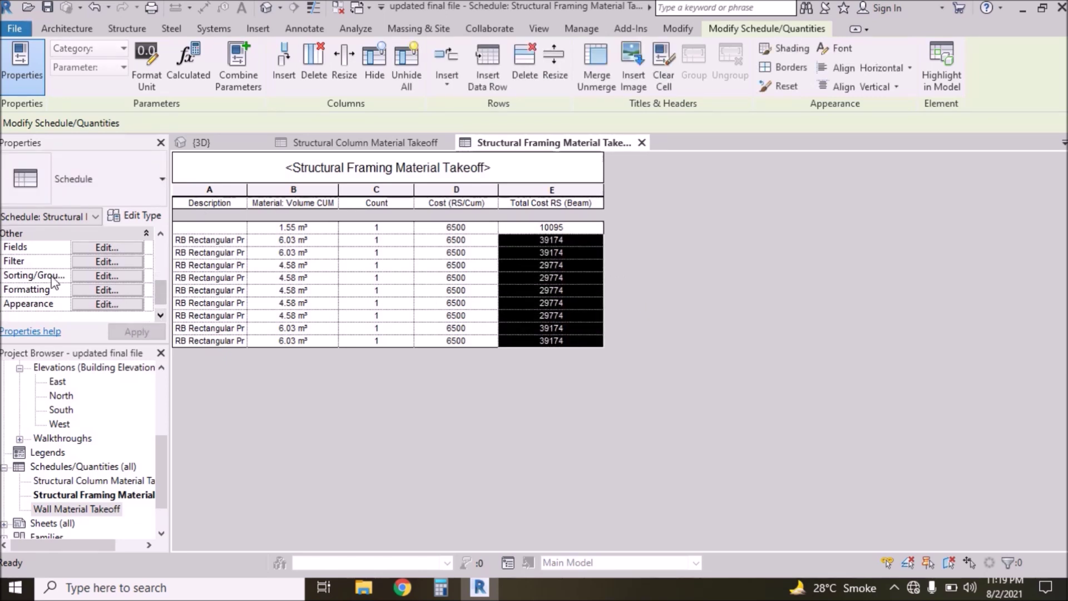
{"action": "left_click", "coordinate": [89, 275]}
{"action": "left_click", "coordinate": [353, 340]}
{"action": "left_click", "coordinate": [498, 334]}
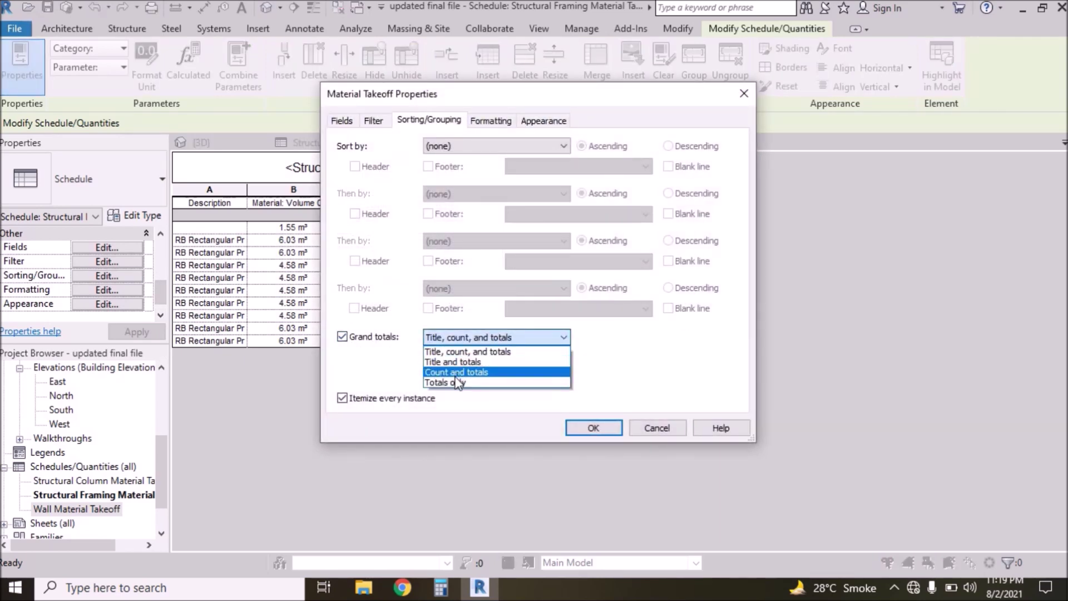
{"action": "left_click", "coordinate": [550, 384]}
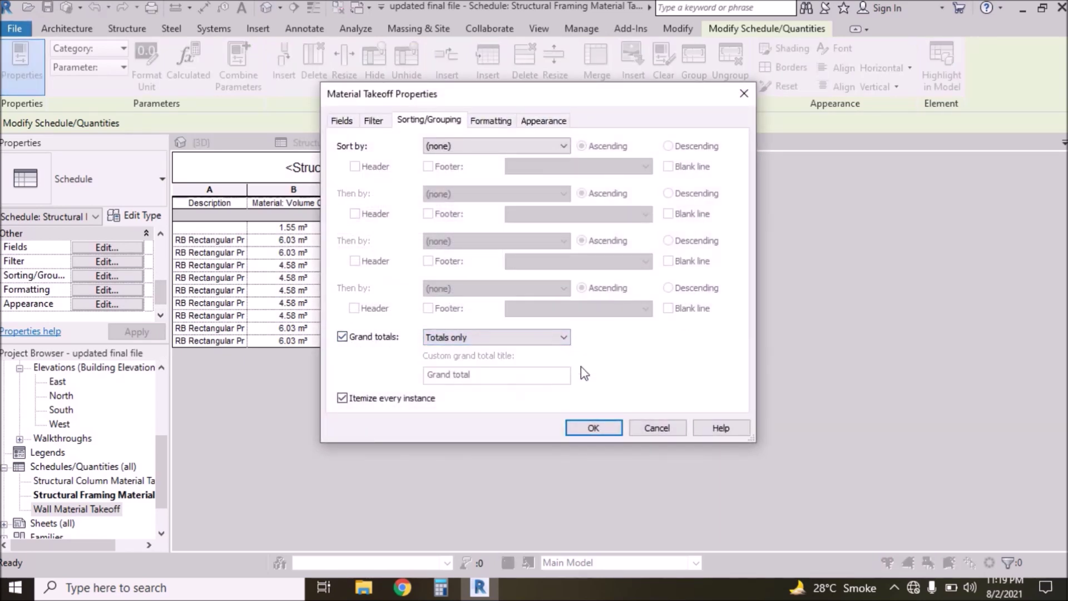
- Format the Total Cost (Beam) field to calculate totals and apply the takeoff properties
{"action": "left_click", "coordinate": [476, 122]}
{"action": "left_click", "coordinate": [359, 198]}
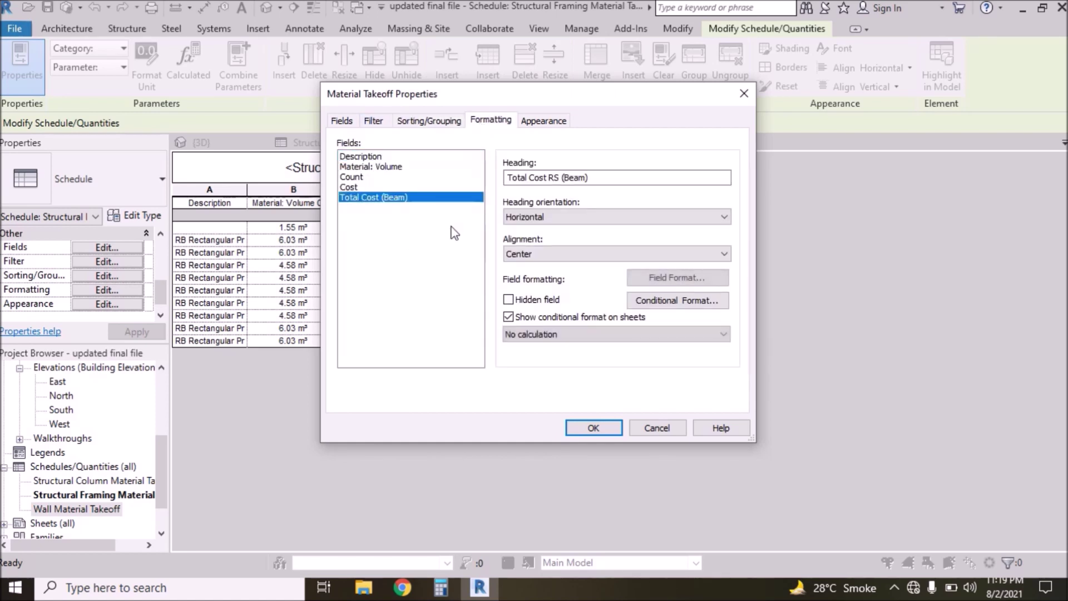
{"action": "left_click", "coordinate": [536, 335]}
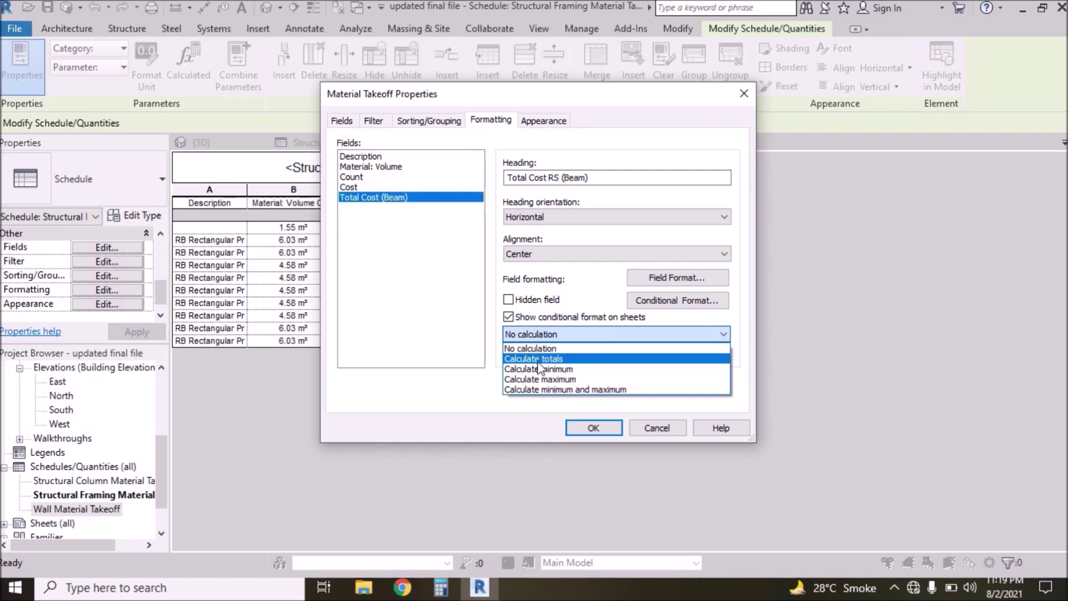
{"action": "left_click", "coordinate": [538, 361]}
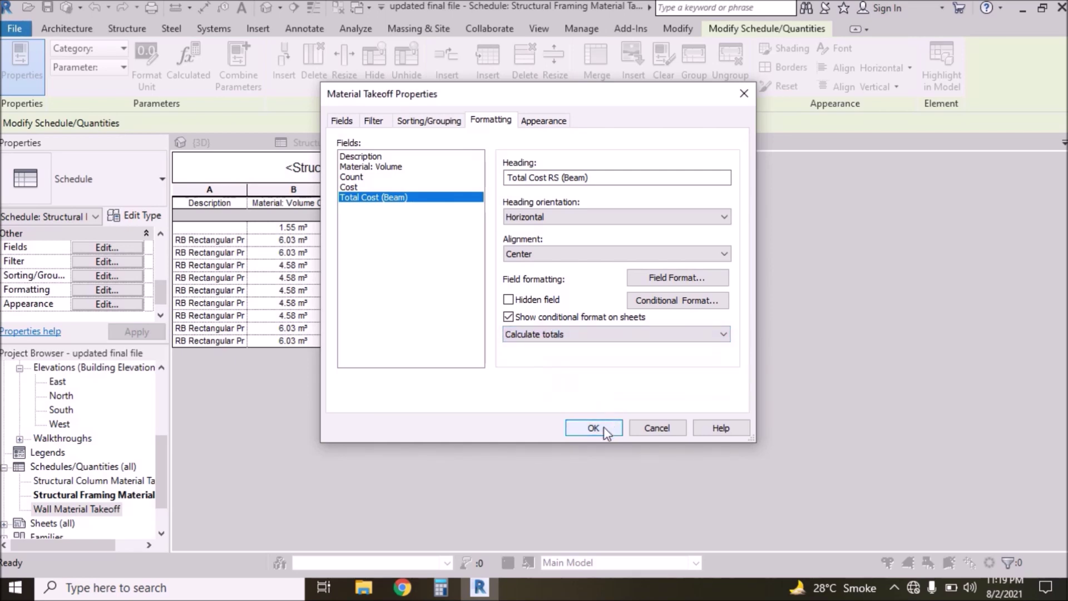
{"action": "left_click", "coordinate": [603, 426]}
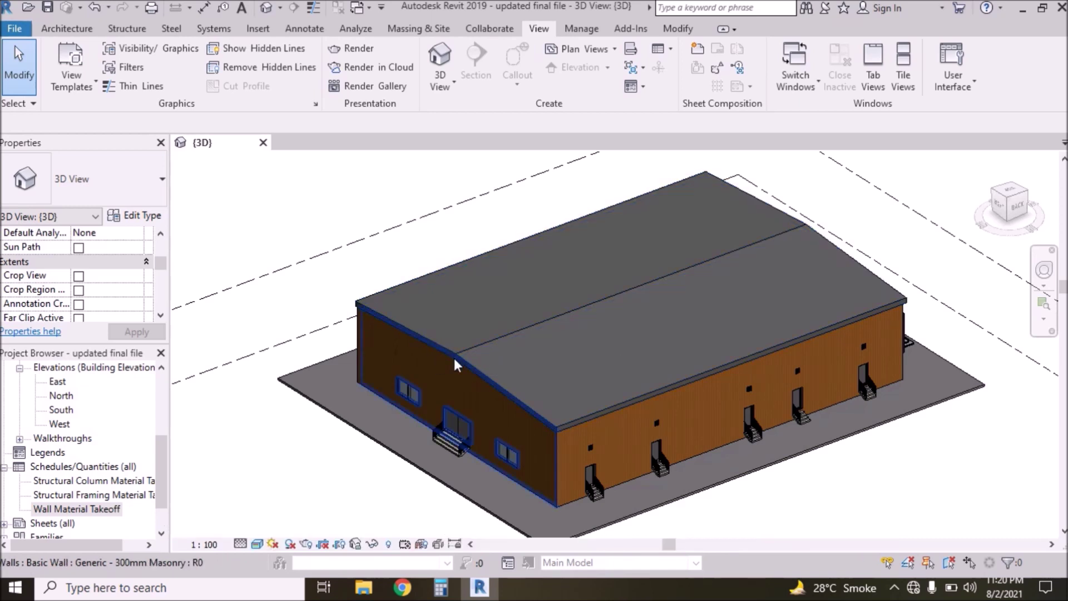
- Create a new material takeoff for the Roofs category, named Roof Material Takeoff, in the New Construction phase
{"action": "left_click", "coordinate": [662, 51]}
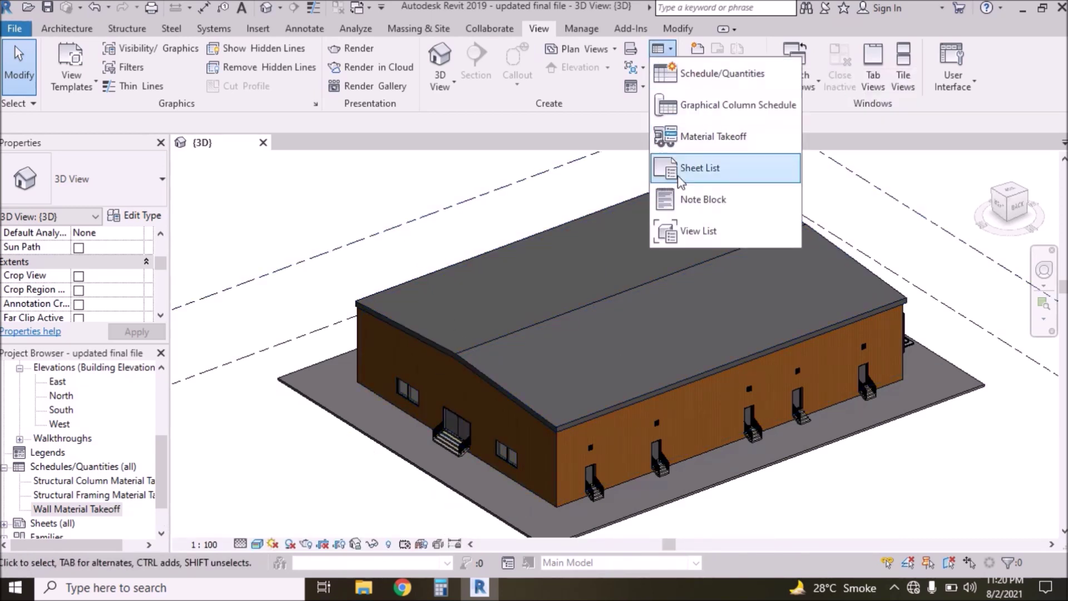
{"action": "left_click", "coordinate": [706, 138]}
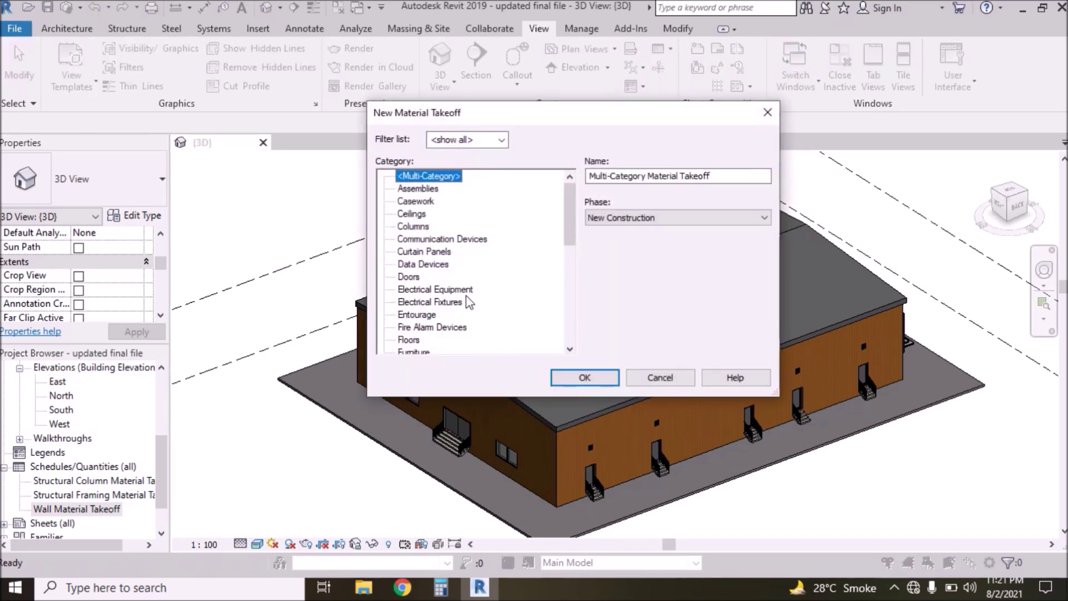
{"action": "scroll", "coordinate": [573, 225], "scroll_direction": "down", "scroll_amount": 3}
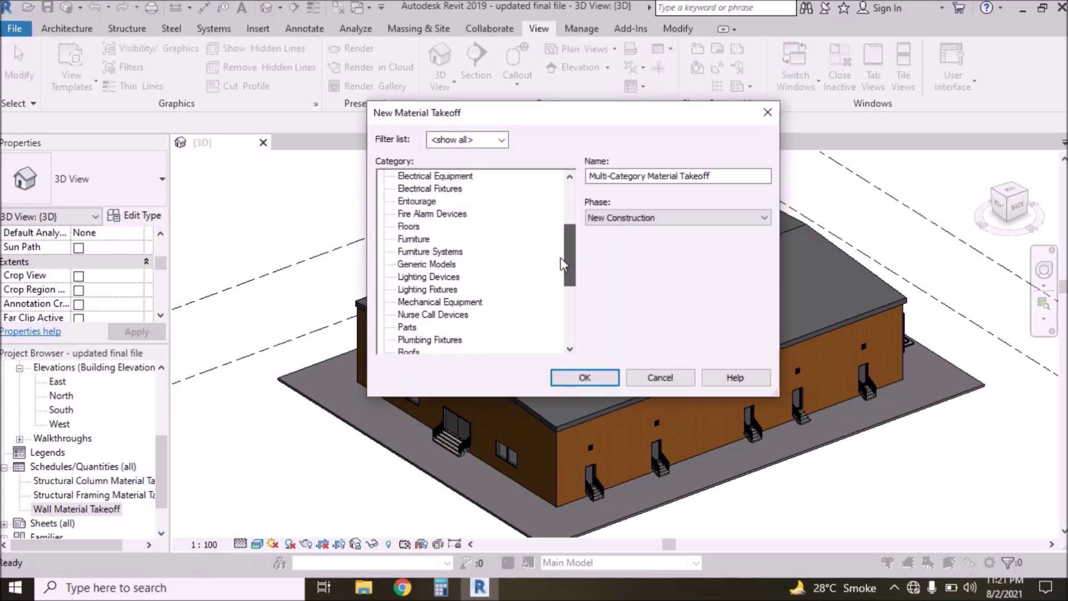
{"action": "left_click", "coordinate": [407, 290]}
{"action": "key", "text": "r"}
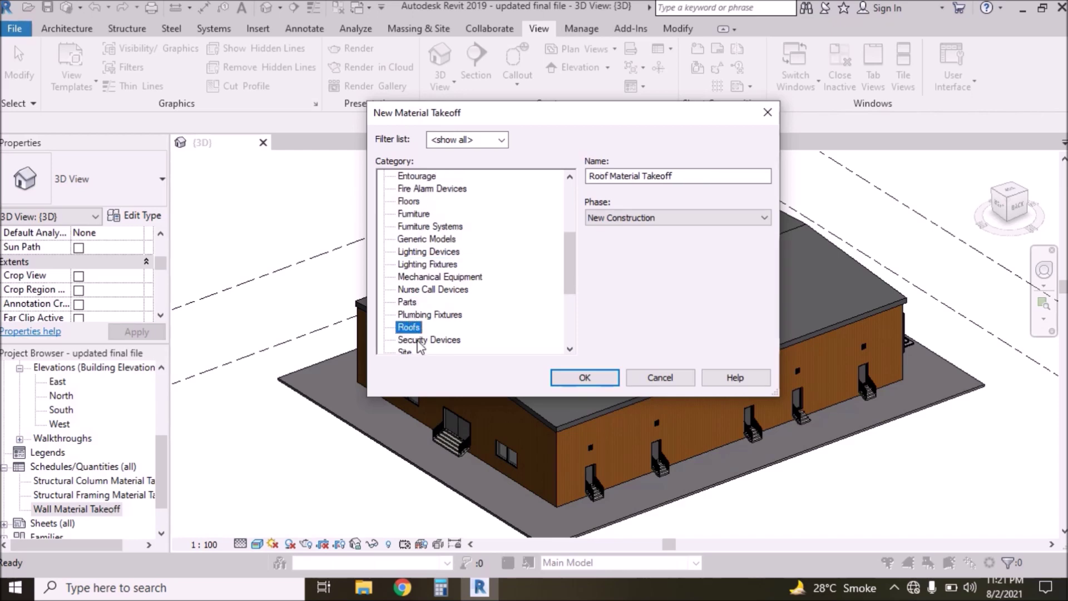
{"action": "left_click", "coordinate": [570, 380]}
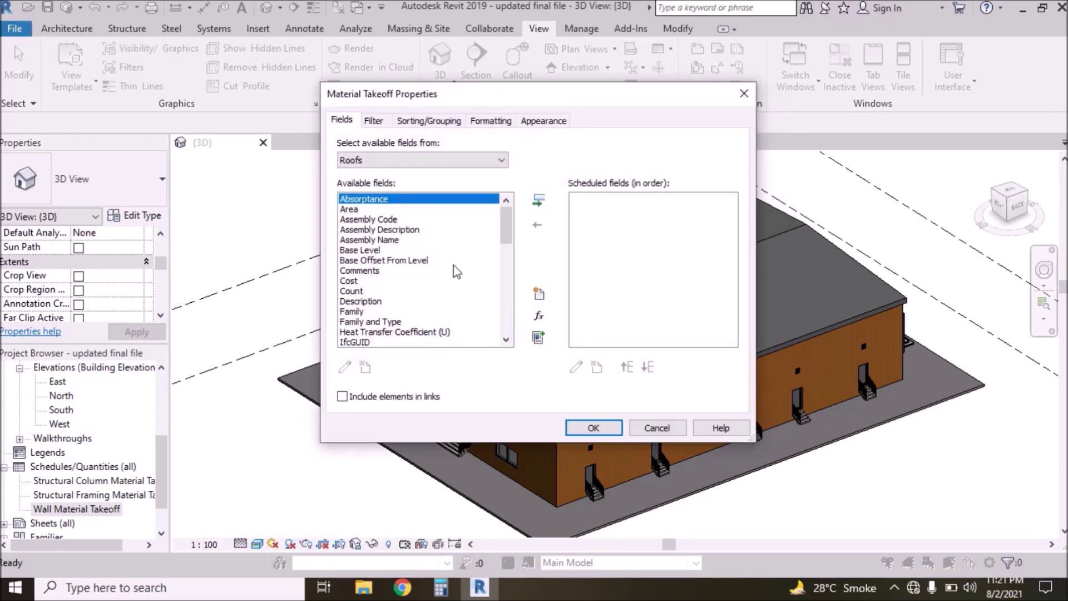
- Add the Description and Material: Volume fields to the roof takeoff
{"action": "left_click", "coordinate": [361, 271]}
{"action": "left_click", "coordinate": [368, 312]}
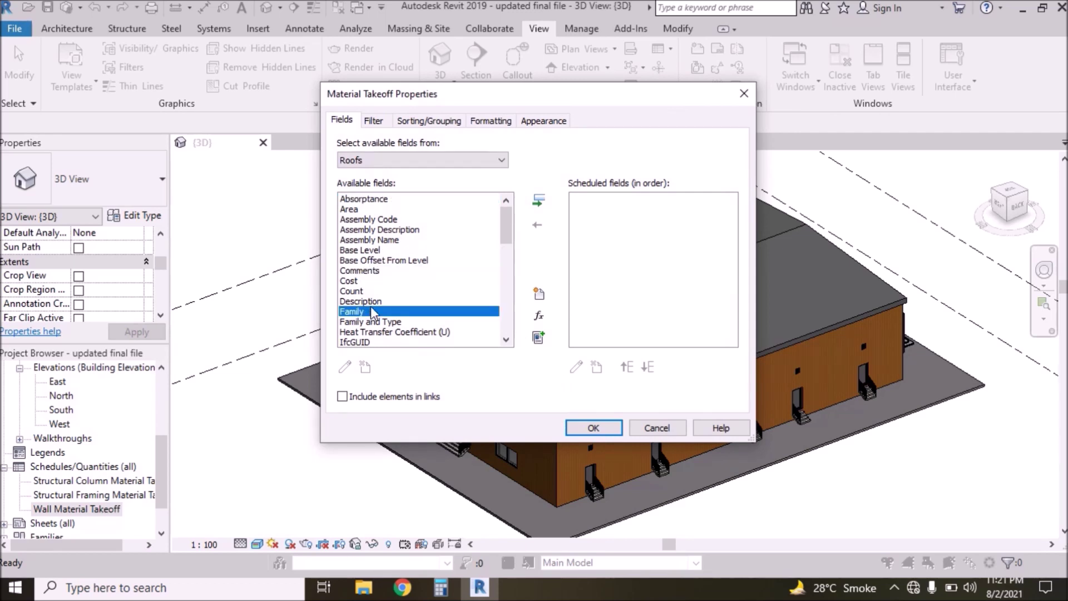
{"action": "left_click", "coordinate": [386, 302]}
{"action": "left_click", "coordinate": [538, 201]}
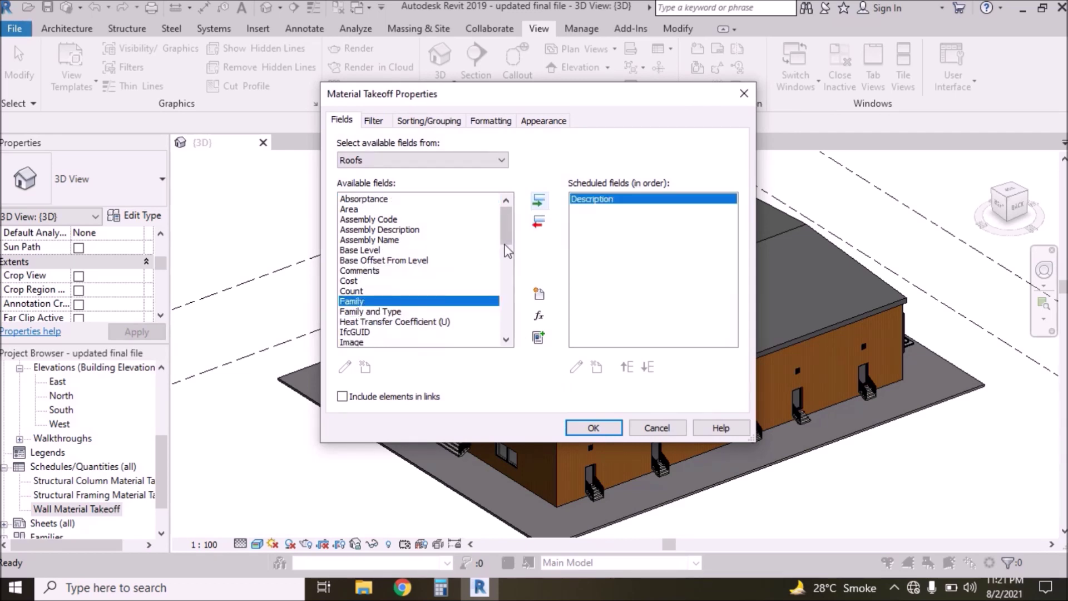
{"action": "left_click_drag", "start_coordinate": [506, 232], "coordinate": [505, 255]}
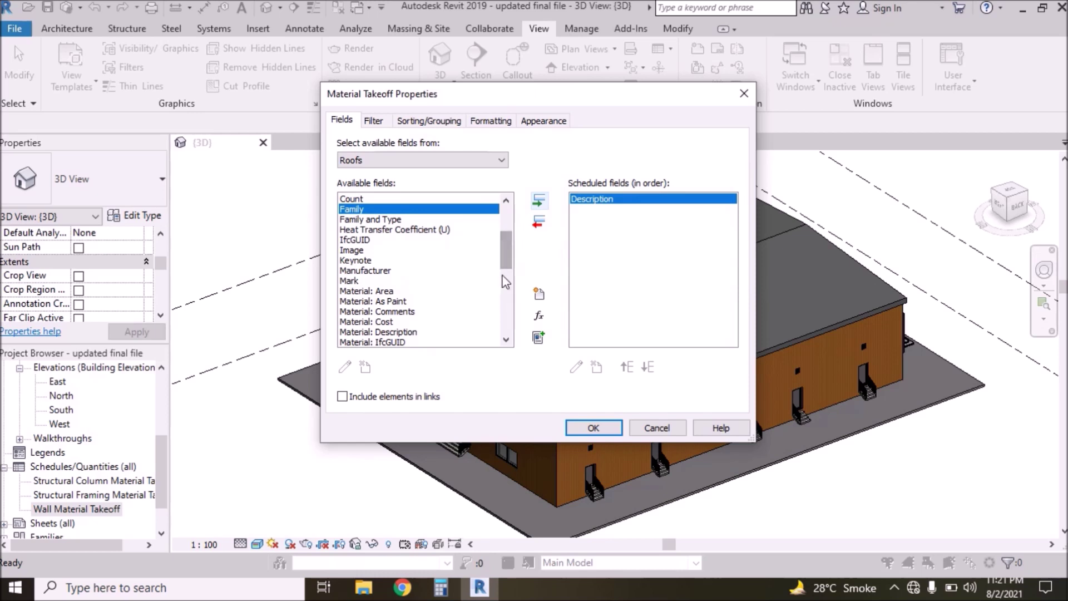
{"action": "scroll", "coordinate": [506, 266], "scroll_direction": "down", "scroll_amount": 4}
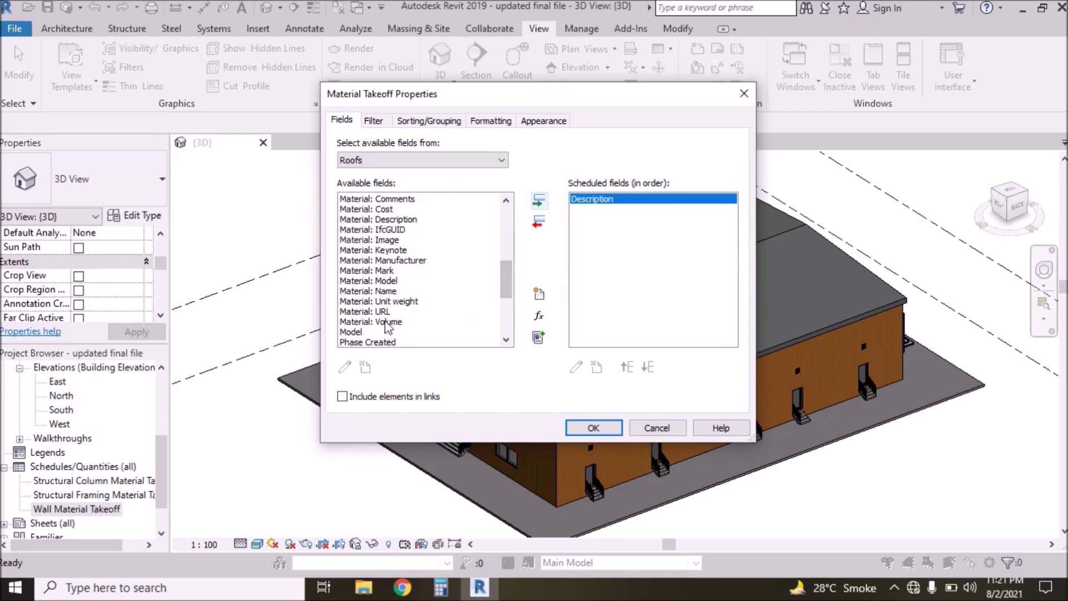
{"action": "left_click", "coordinate": [386, 322]}
{"action": "left_click", "coordinate": [538, 200]}
- Add the Count and Cost fields after Material: Volume and generate the roof takeoff
{"action": "left_click_drag", "start_coordinate": [508, 283], "coordinate": [506, 225]}
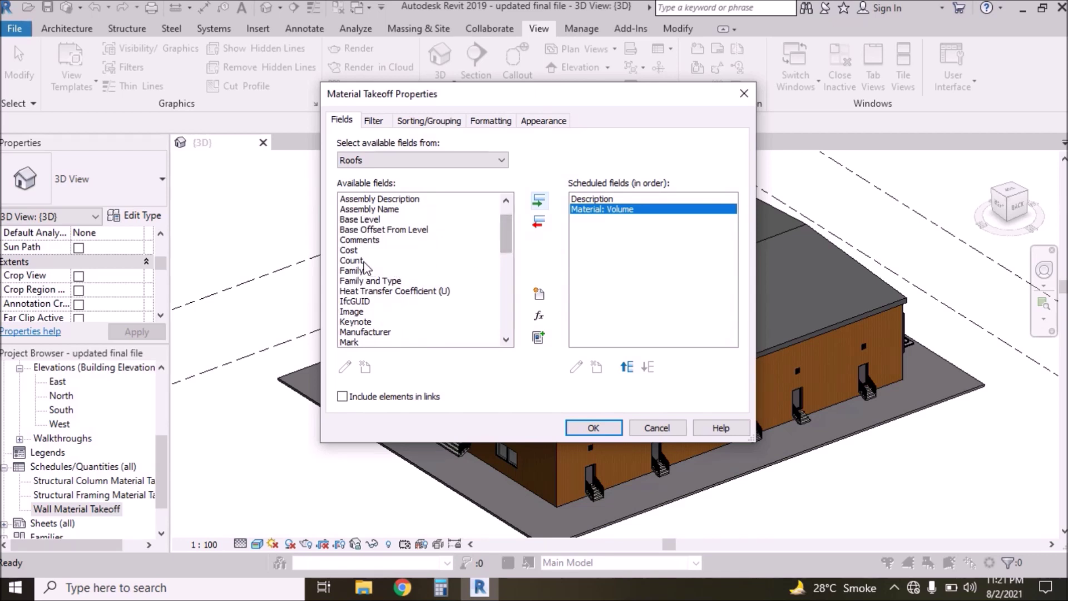
{"action": "left_click", "coordinate": [365, 261]}
{"action": "left_click", "coordinate": [538, 201]}
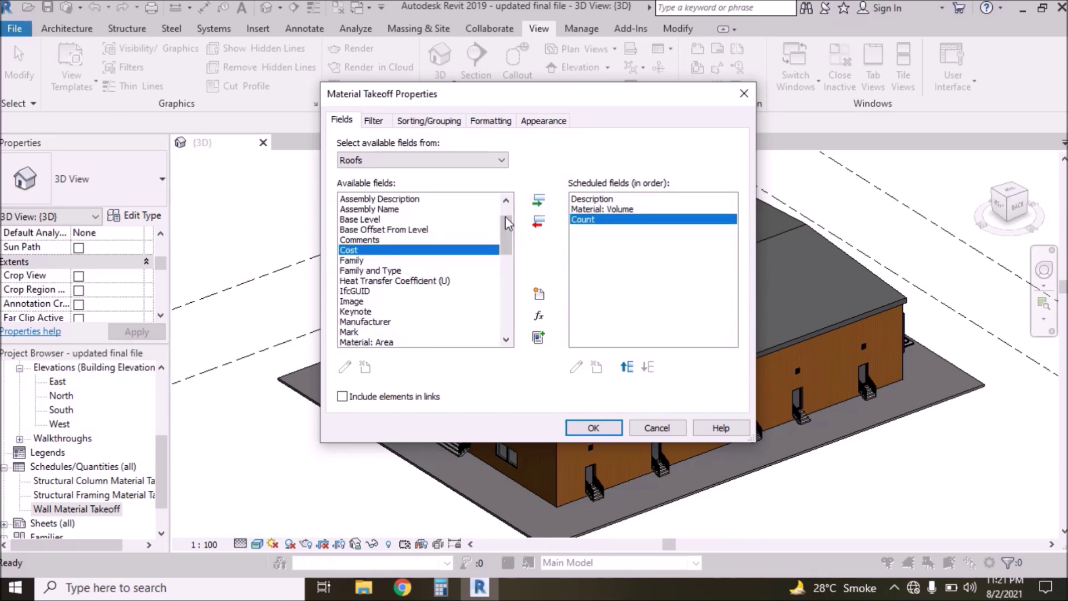
{"action": "left_click", "coordinate": [538, 201]}
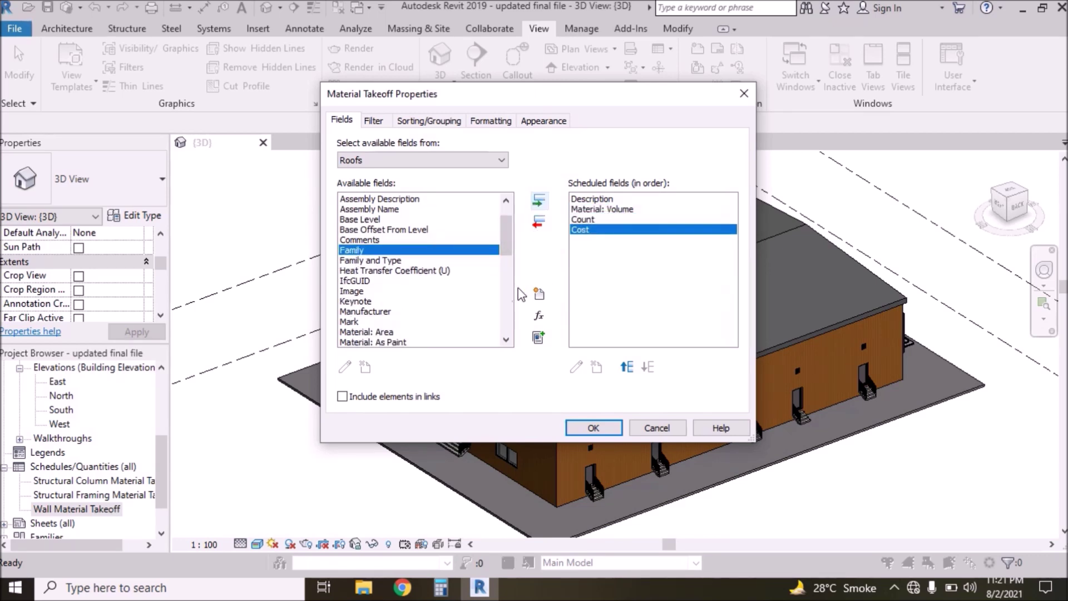
{"action": "left_click", "coordinate": [591, 428]}
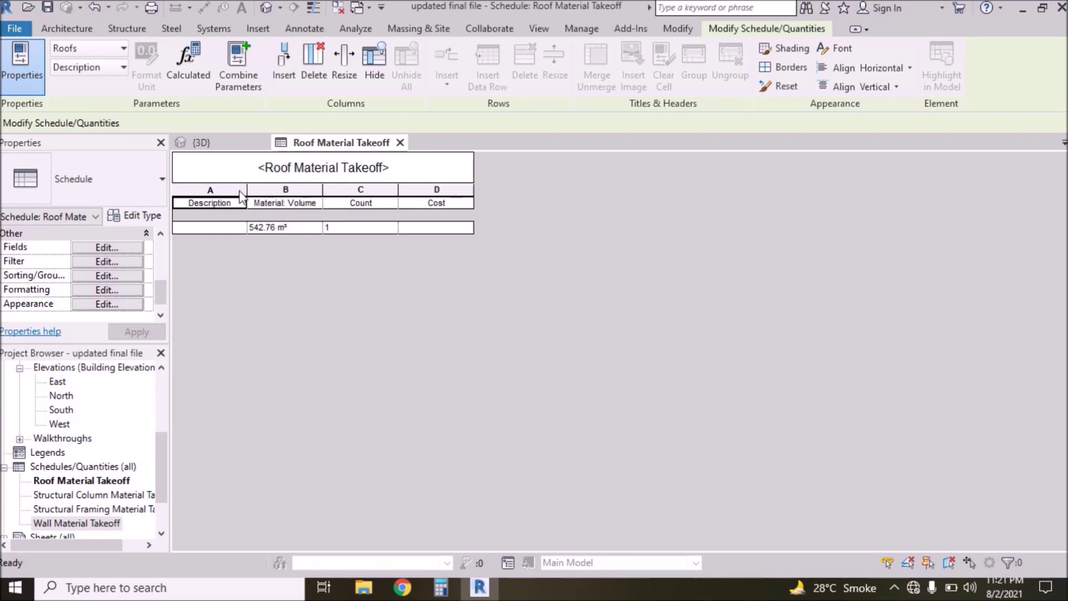
- Set the roof's description to "Roof" and apply it to all elements of the type
{"action": "left_click", "coordinate": [225, 228]}
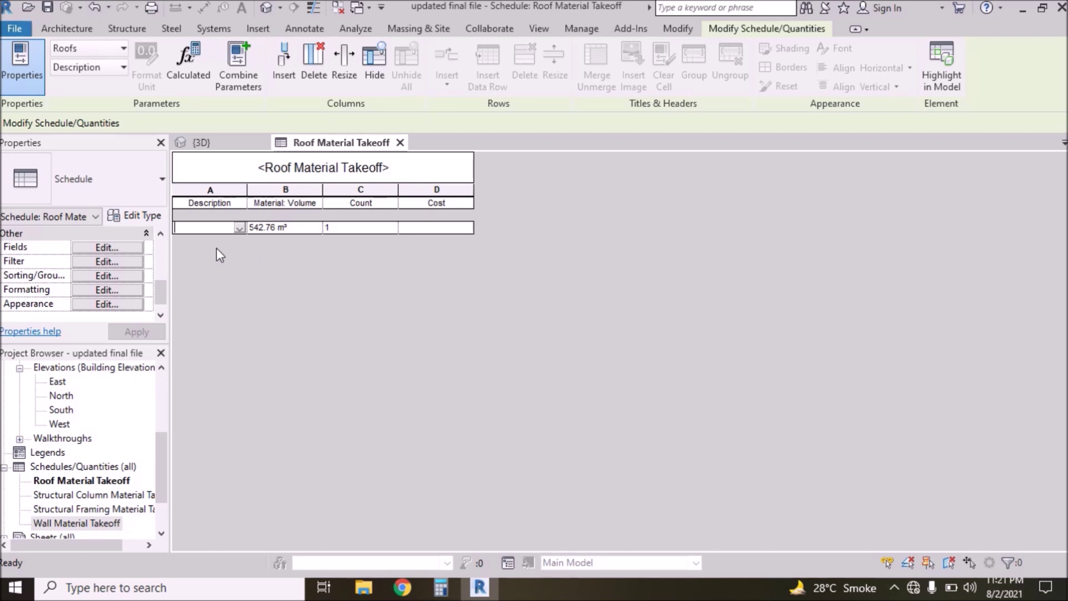
{"action": "type", "text": "Roof"}
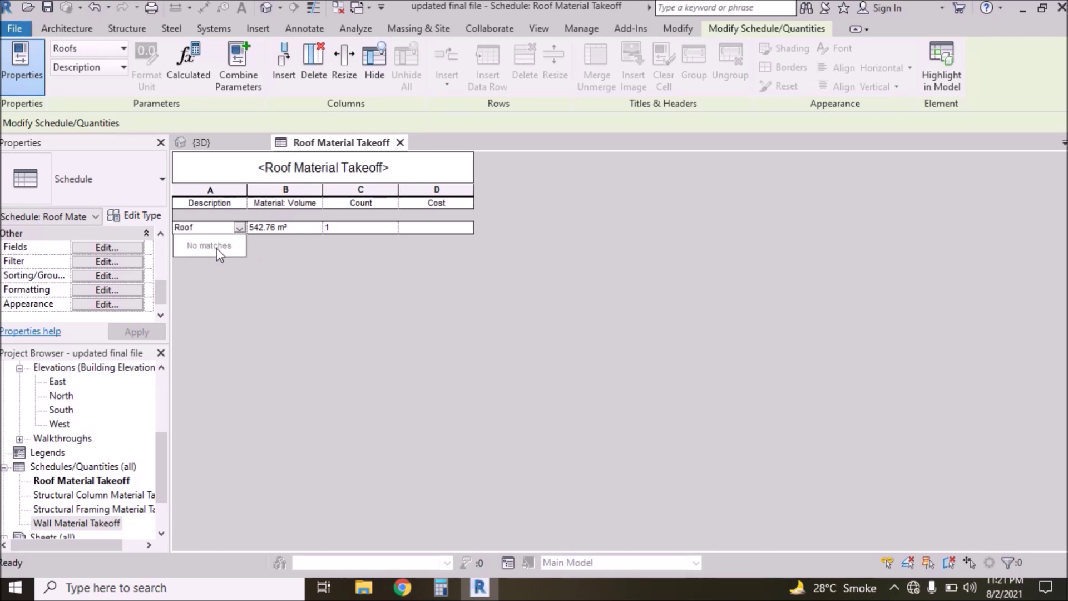
{"action": "key", "text": "Return"}
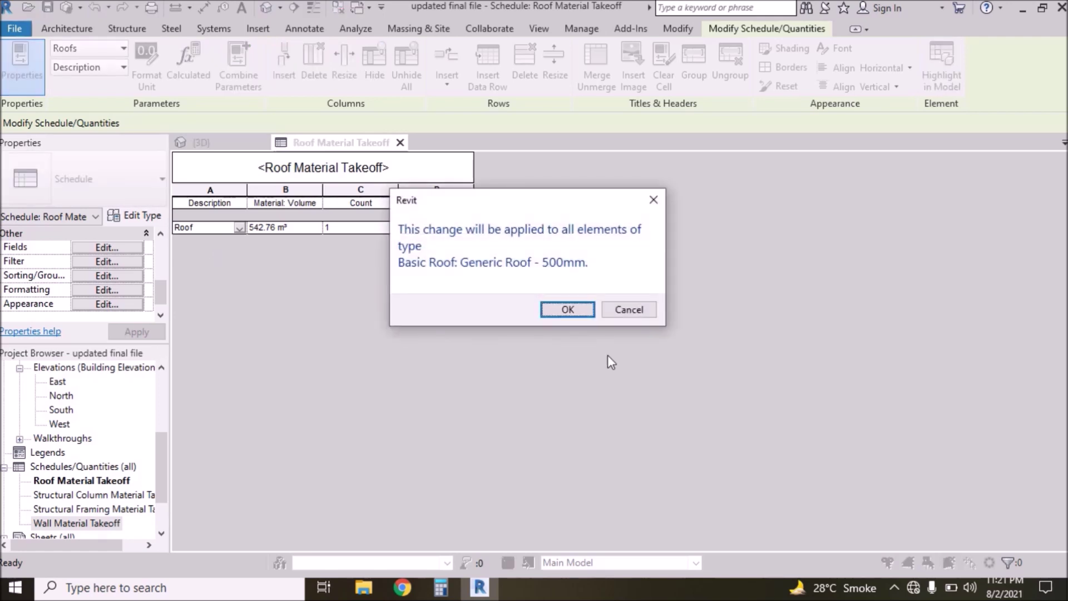
{"action": "left_click", "coordinate": [568, 310]}
- Align all four roof takeoff columns to the horizontal center and vertical middle
{"action": "left_click_drag", "start_coordinate": [219, 189], "coordinate": [477, 195]}
{"action": "left_click", "coordinate": [847, 71]}
{"action": "left_click", "coordinate": [852, 124]}
{"action": "left_click", "coordinate": [862, 87]}
{"action": "left_click", "coordinate": [851, 141]}
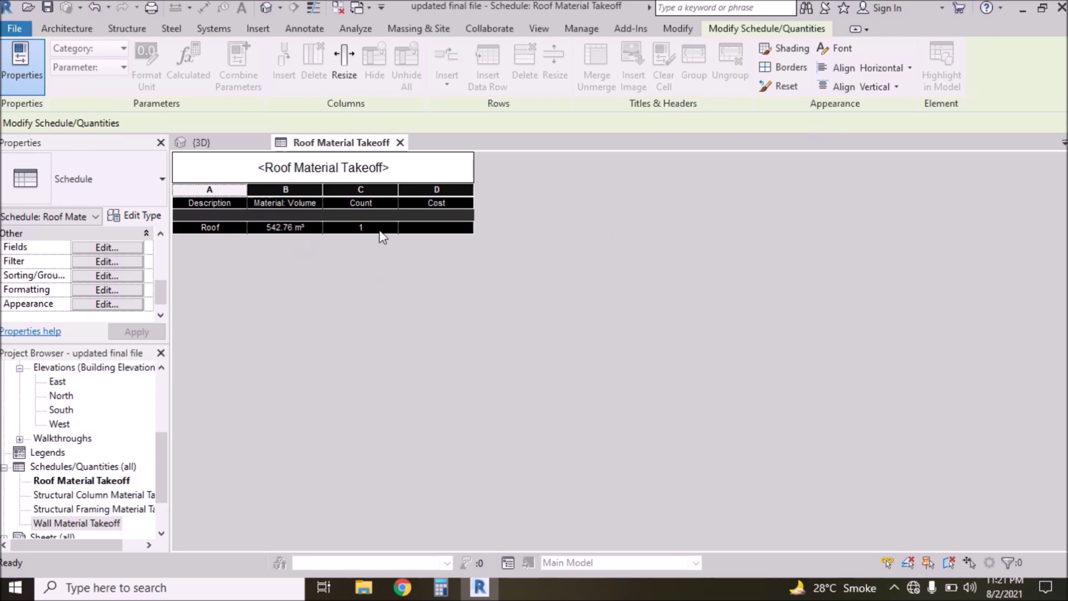
- Set the roof's cost to 6500 and apply it to all elements of the type
{"action": "left_click", "coordinate": [410, 230]}
{"action": "left_click", "coordinate": [431, 230]}
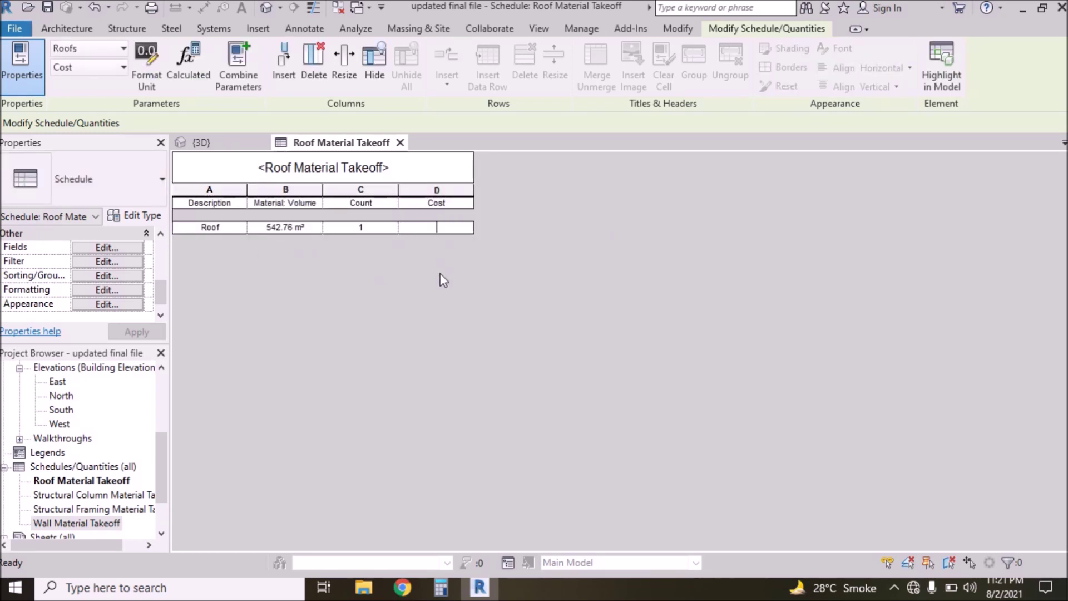
{"action": "type", "text": "6500"}
{"action": "key", "text": "Return"}
{"action": "key", "text": "Return"}
- Rename the Cost column heading of the roof takeoff to "Cost (Rs/Cum)"
{"action": "left_click", "coordinate": [453, 204]}
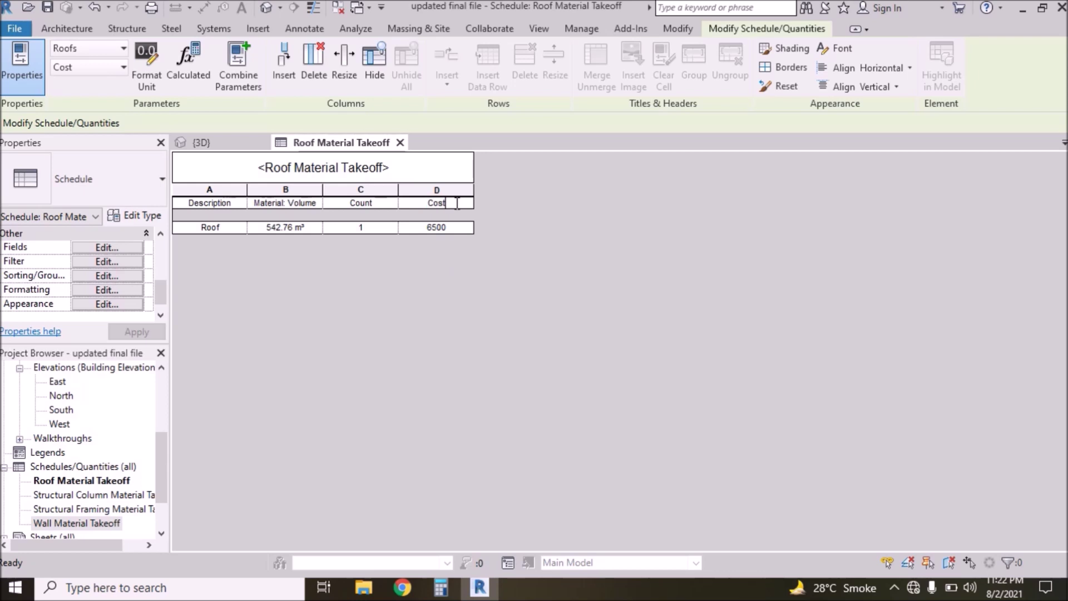
{"action": "type", "text": "()"}
{"action": "type", "text": "Rs"}
{"action": "type", "text": "/Cum"}
{"action": "key", "text": "Return"}
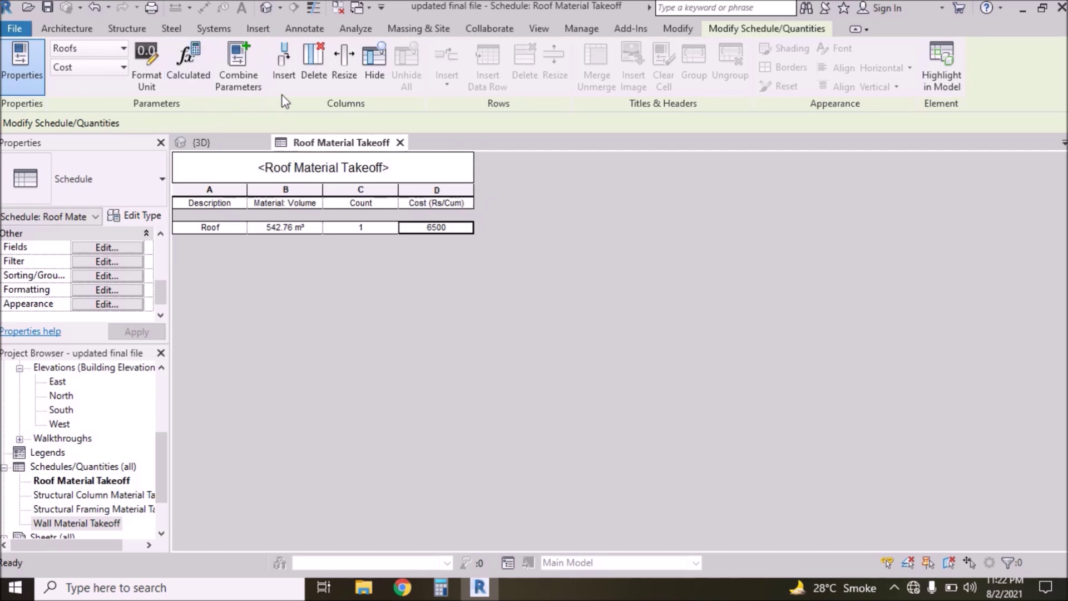
- Add a calculated value named "Total Cost Rs (Roof)" to the roof takeoff, with discipline Common and type Volume
{"action": "left_click", "coordinate": [283, 75]}
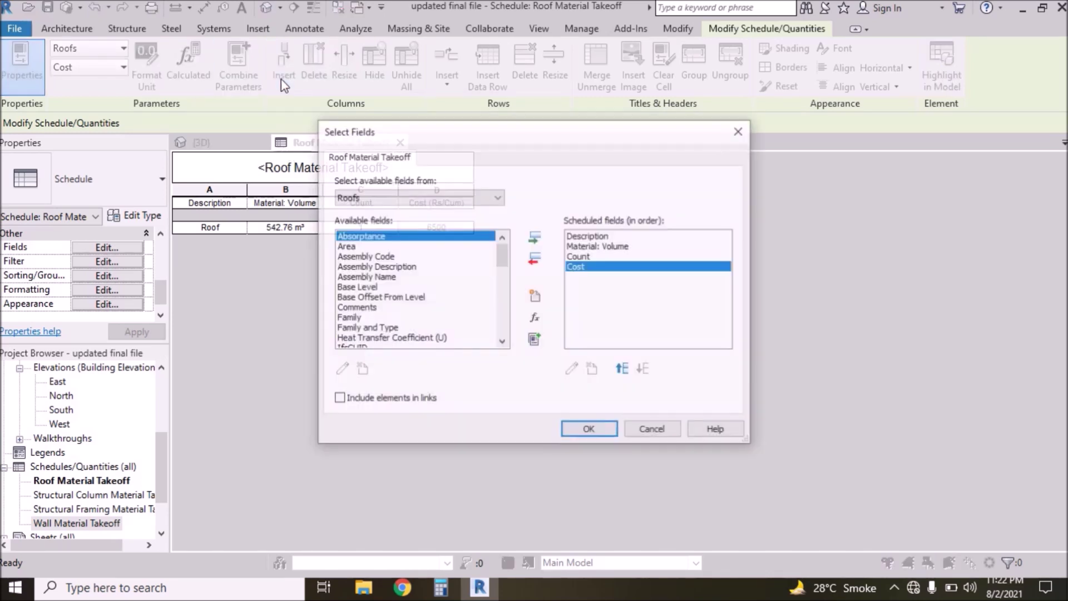
{"action": "left_click", "coordinate": [536, 319]}
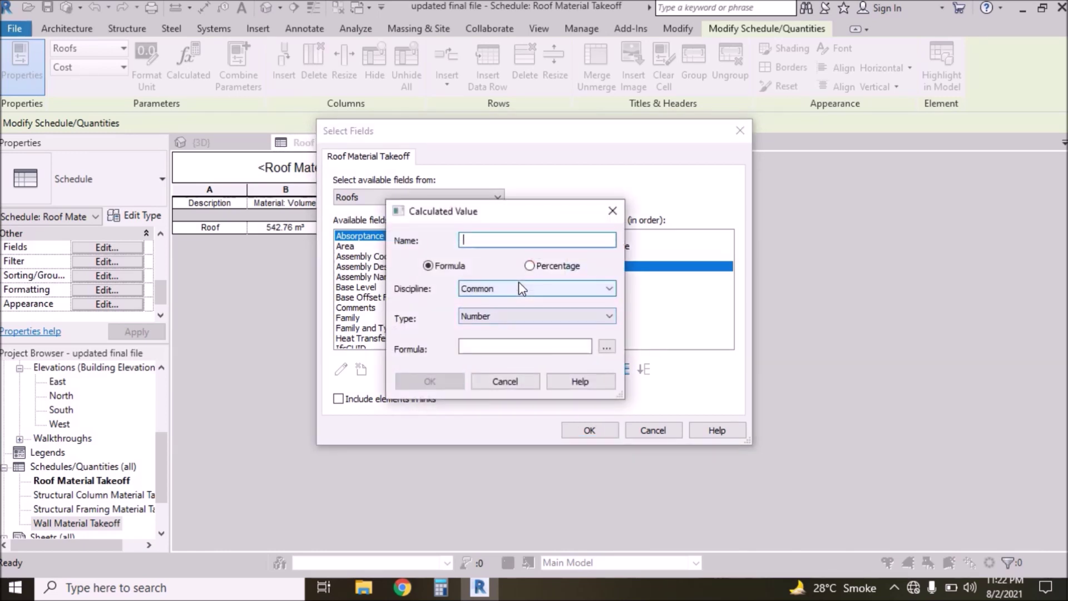
{"action": "type", "text": "Total "}
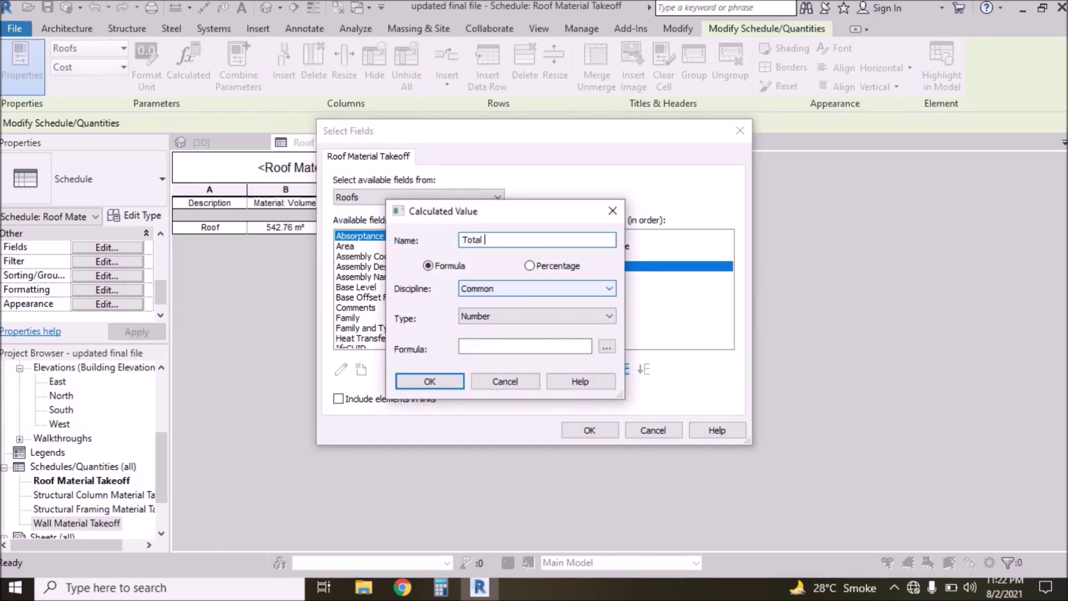
{"action": "type", "text": "Cost "}
{"action": "type", "text": "Rs "}
{"action": "type", "text": "()"}
{"action": "type", "text": "RT"}
{"action": "key", "text": "BackSpace"}
{"action": "type", "text": "oof"}
{"action": "left_click", "coordinate": [492, 288]}
{"action": "left_click", "coordinate": [482, 303]}
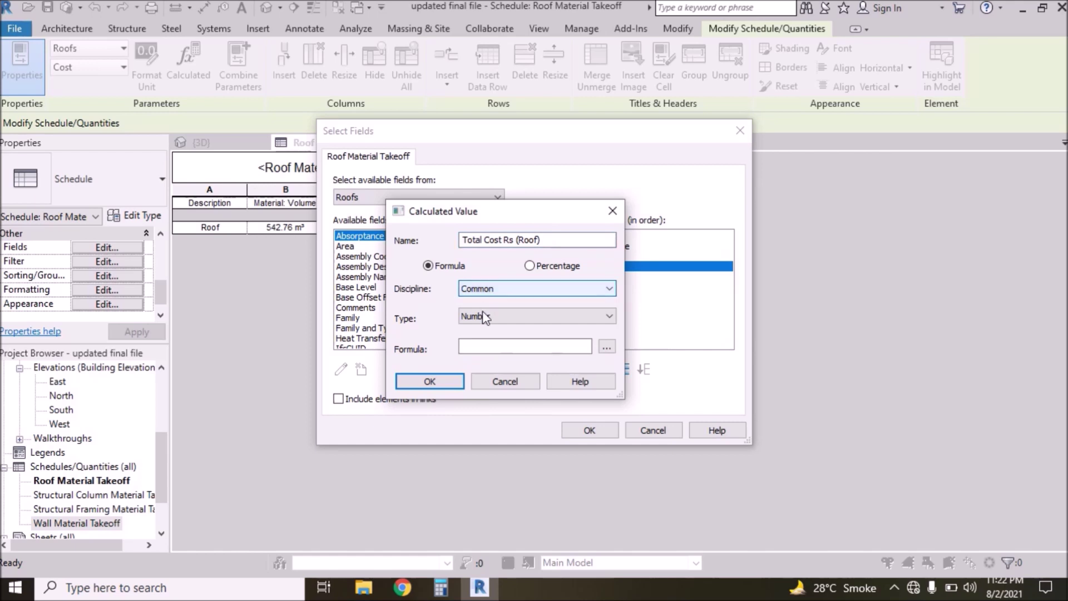
{"action": "left_click", "coordinate": [481, 317]}
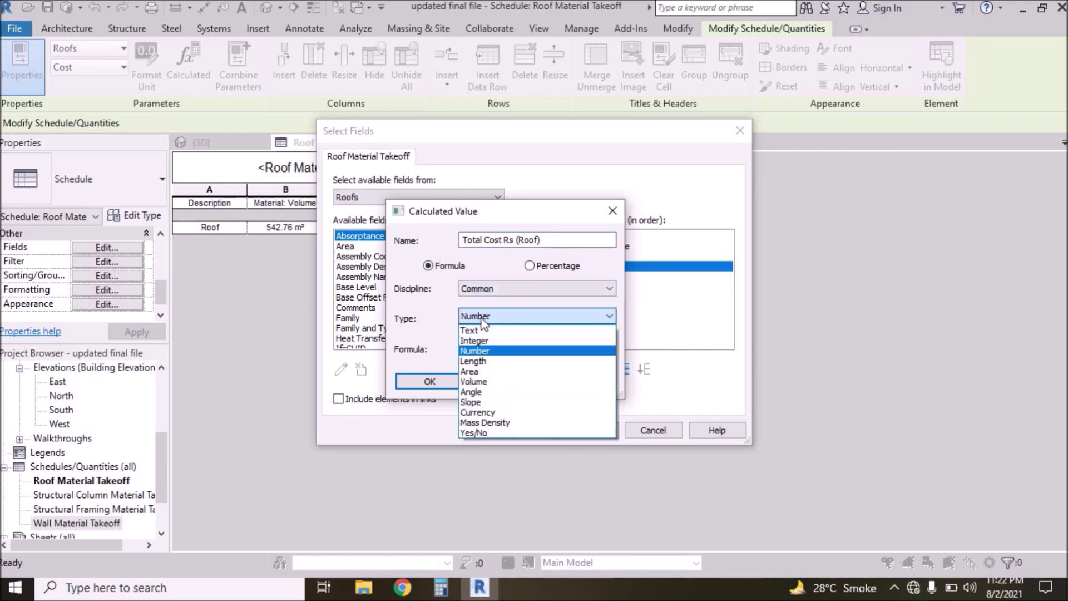
{"action": "left_click", "coordinate": [474, 382]}
- Set the calculated value's formula to Material: Volume*Cost and apply the new field to the roof takeoff
{"action": "left_click", "coordinate": [489, 346]}
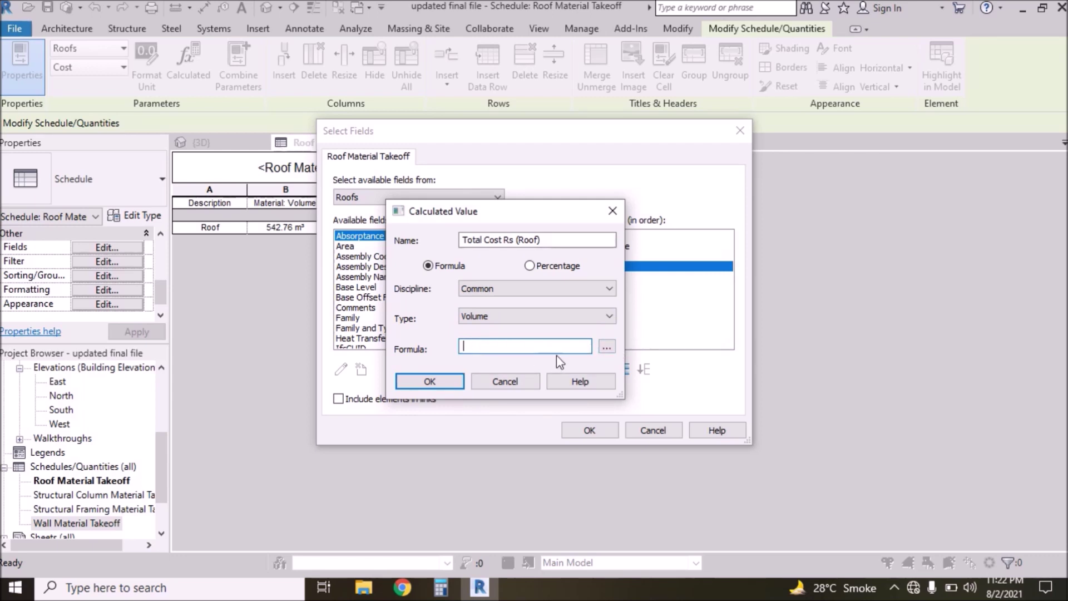
{"action": "left_click", "coordinate": [607, 348]}
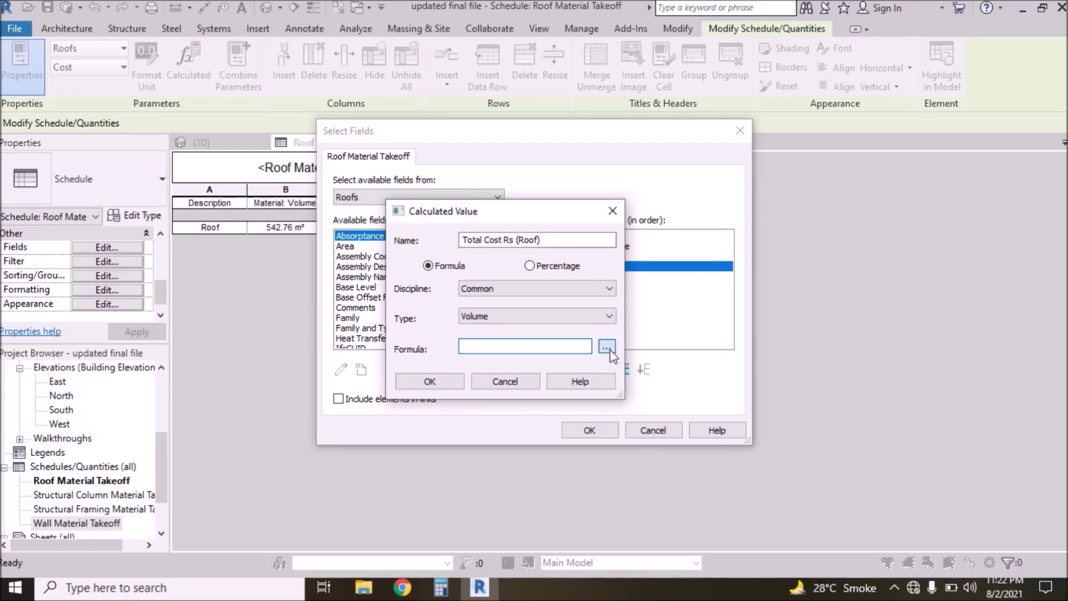
{"action": "left_click", "coordinate": [440, 251]}
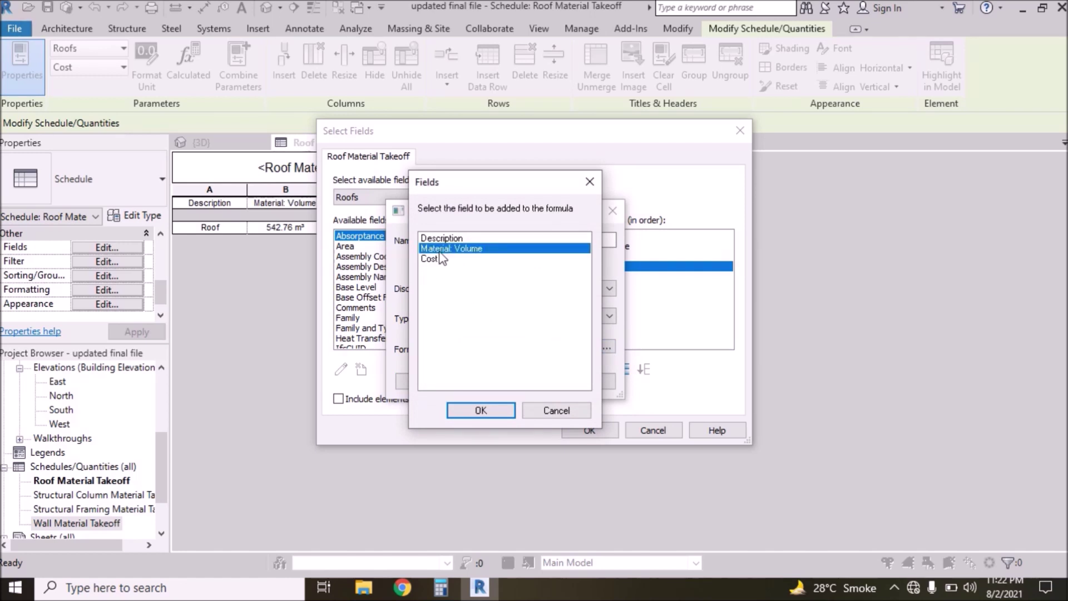
{"action": "double_click", "coordinate": [440, 250]}
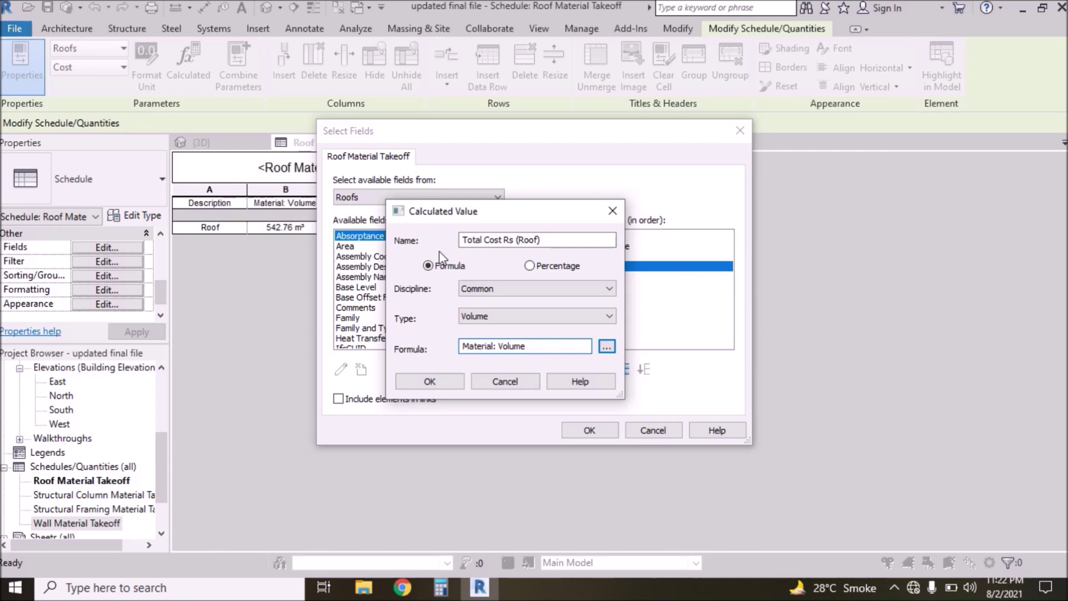
{"action": "type", "text": "*"}
{"action": "left_click", "coordinate": [607, 347]}
{"action": "left_click", "coordinate": [438, 261]}
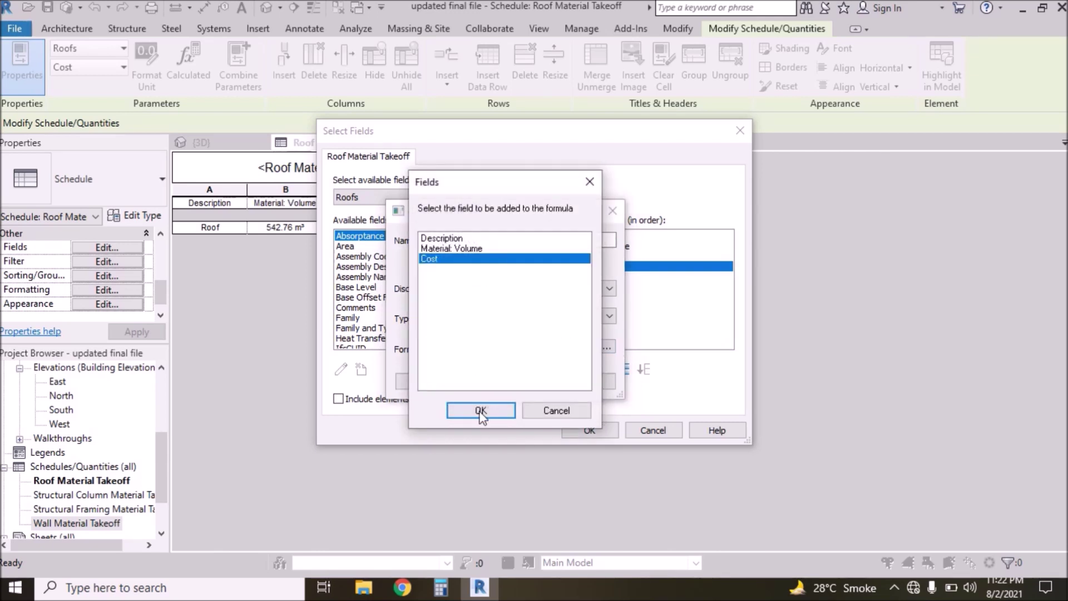
{"action": "left_click", "coordinate": [480, 410]}
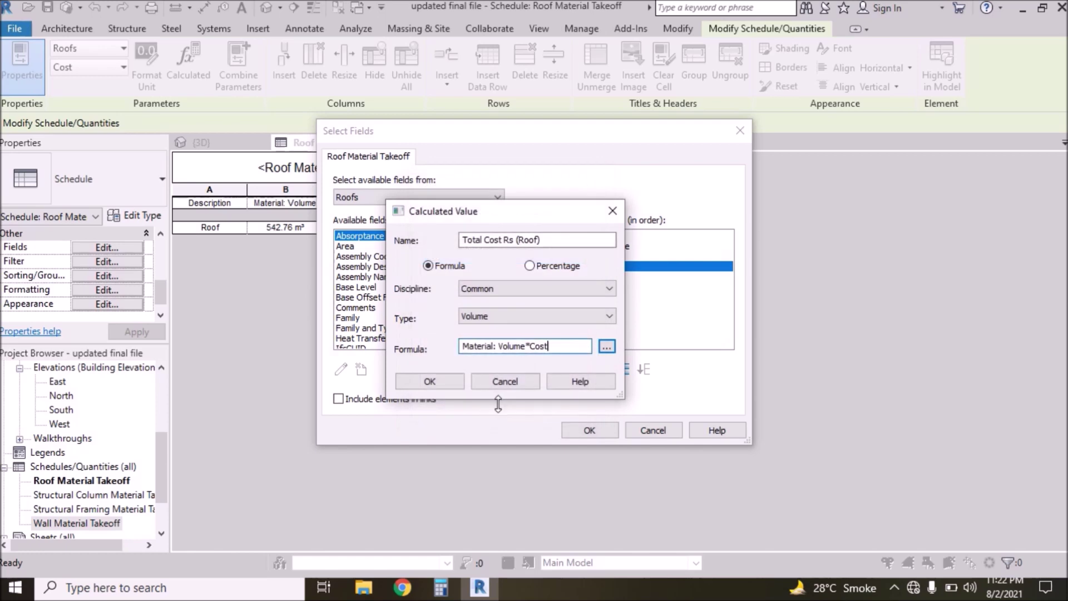
{"action": "left_click", "coordinate": [430, 382]}
{"action": "left_click", "coordinate": [586, 431]}
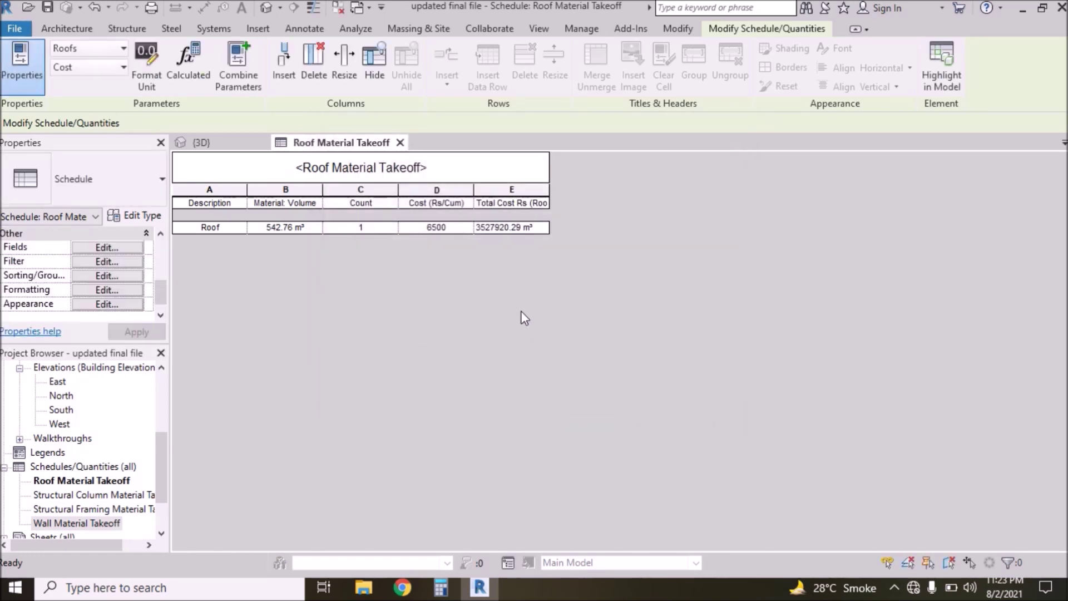
- Widen the Total Cost Rs (Roof) column to fit its heading and override its project format with no unit symbol and 0 decimal places
{"action": "left_click", "coordinate": [522, 228]}
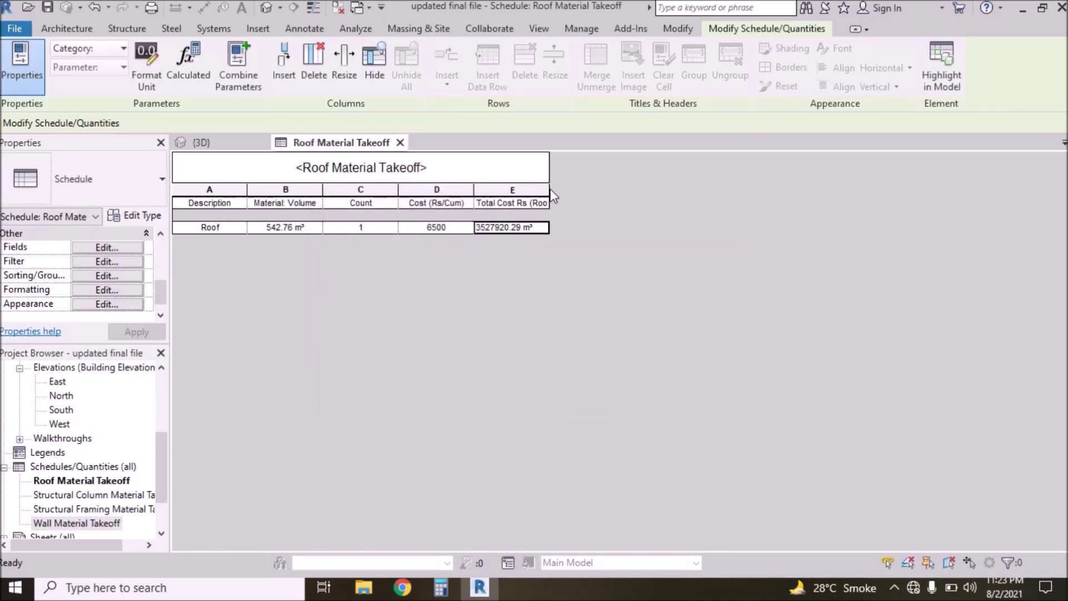
{"action": "left_click_drag", "start_coordinate": [549, 190], "coordinate": [574, 189]}
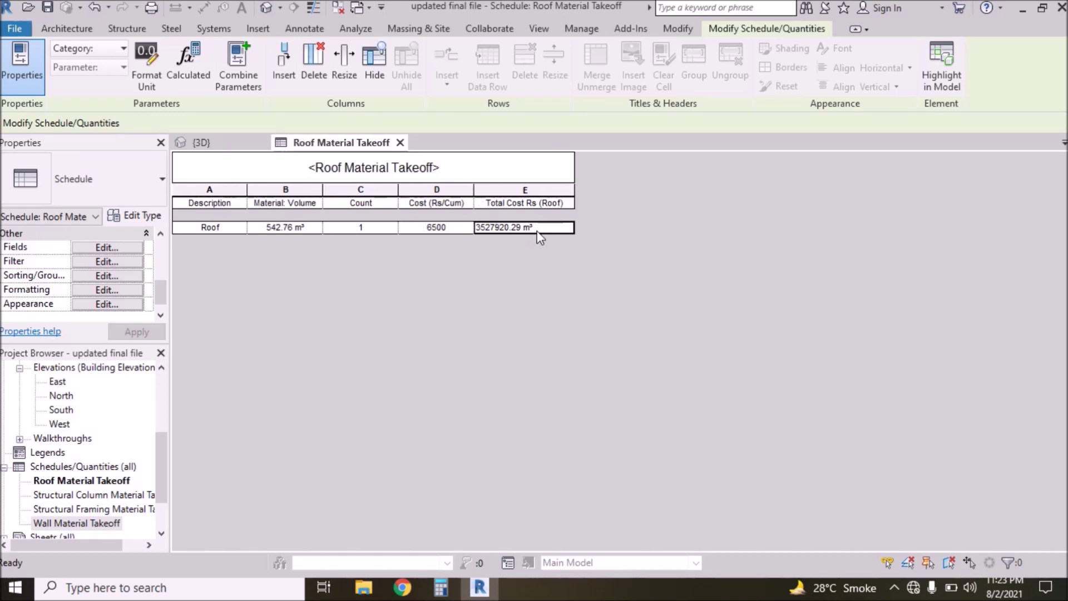
{"action": "left_click", "coordinate": [188, 62]}
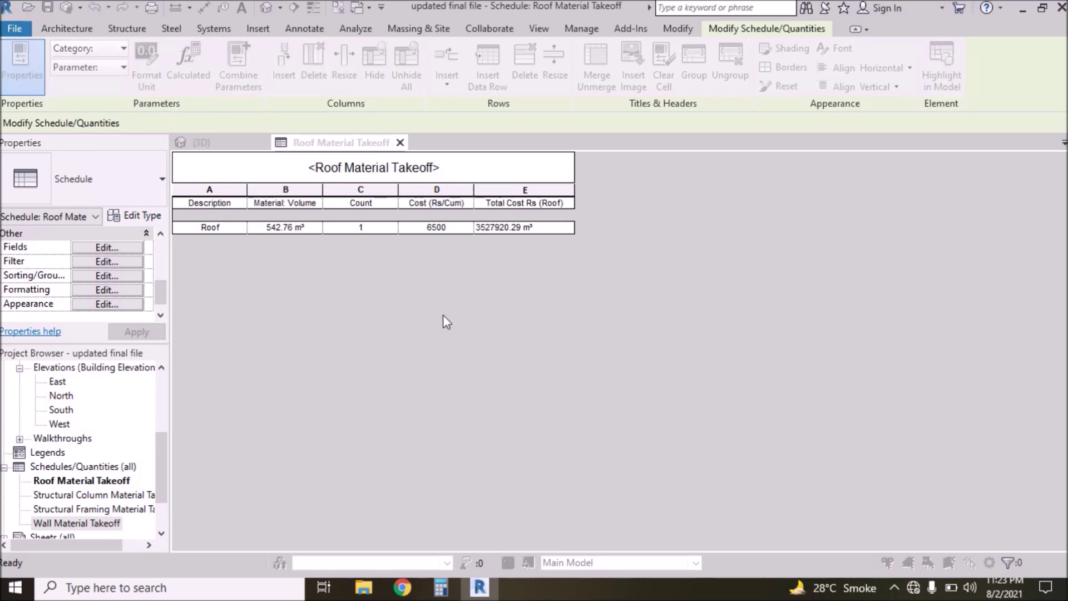
{"action": "left_click", "coordinate": [417, 181]}
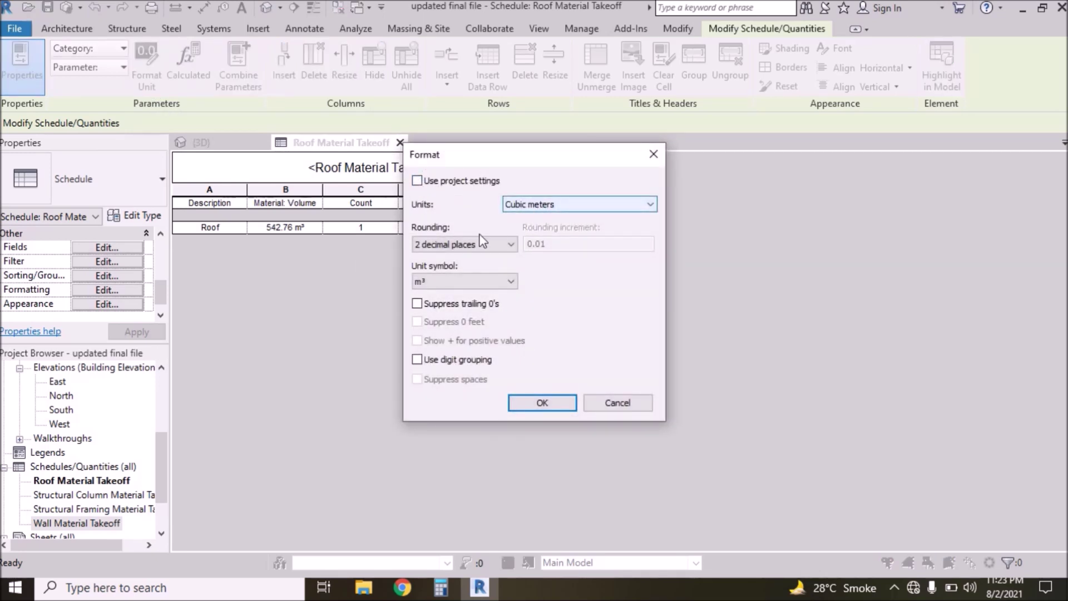
{"action": "left_click", "coordinate": [454, 281]}
{"action": "left_click", "coordinate": [440, 291]}
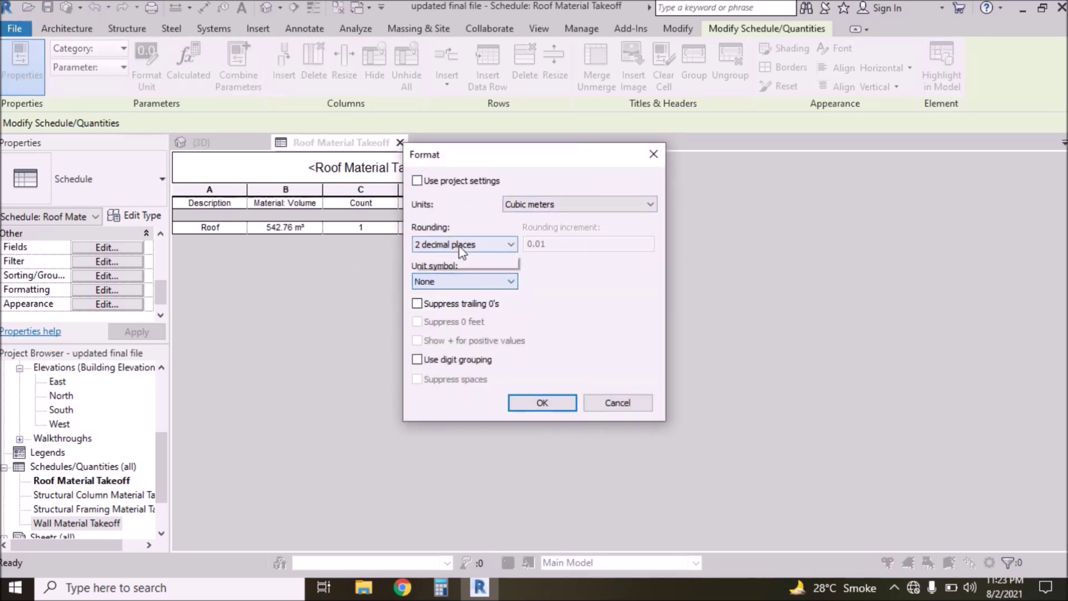
{"action": "left_click", "coordinate": [460, 245]}
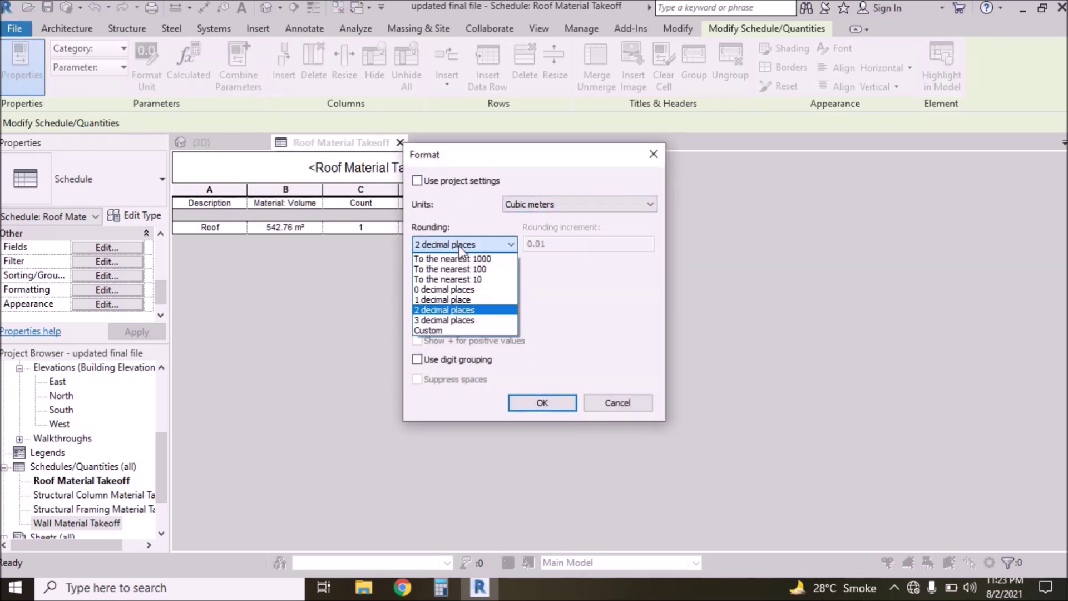
{"action": "left_click", "coordinate": [454, 289]}
{"action": "left_click", "coordinate": [525, 405]}
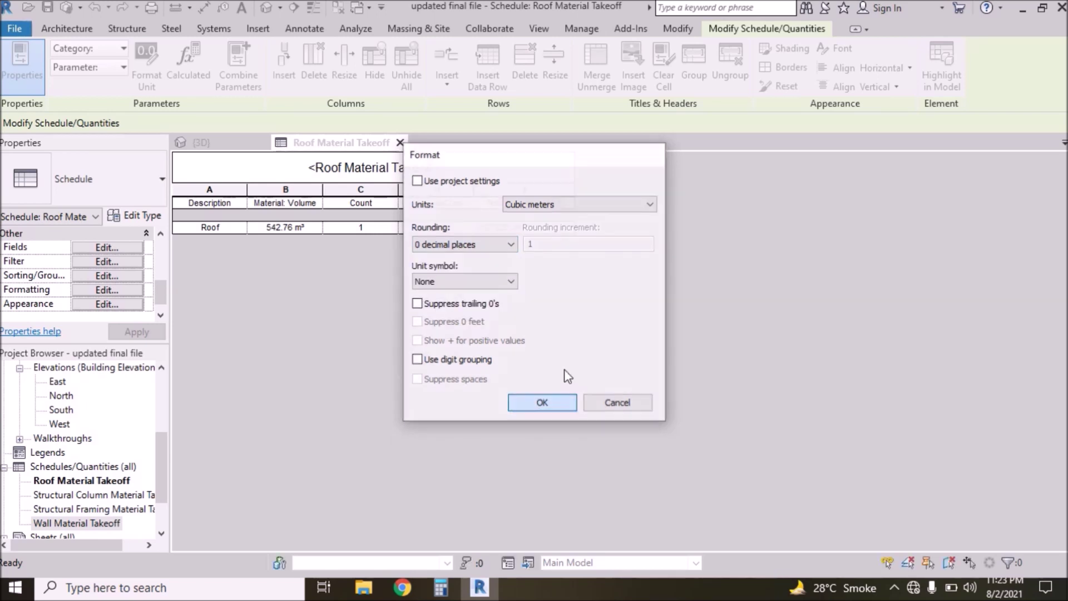
- Align all five roof takeoff columns to the horizontal center and vertical middle
{"action": "left_click", "coordinate": [479, 191]}
{"action": "left_click_drag", "start_coordinate": [479, 191], "coordinate": [238, 189]}
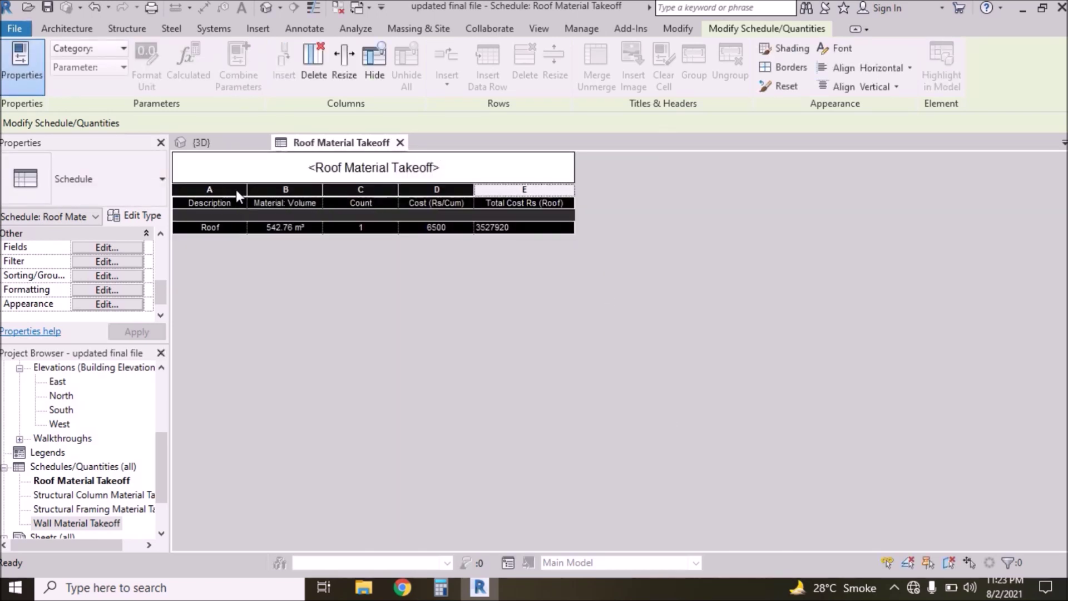
{"action": "left_click", "coordinate": [850, 69]}
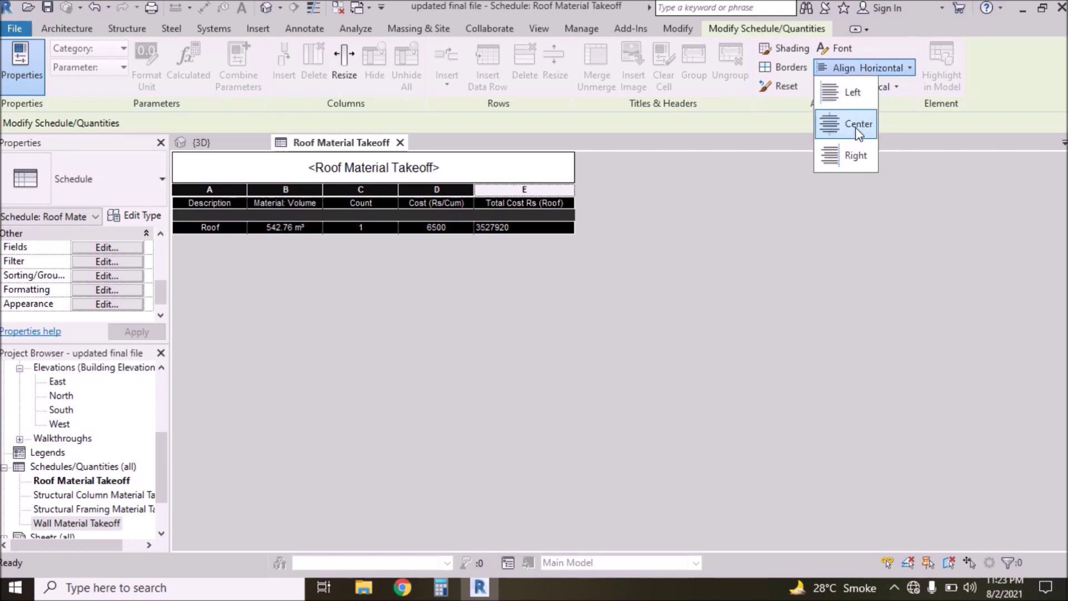
{"action": "left_click", "coordinate": [856, 135]}
{"action": "left_click", "coordinate": [865, 84]}
{"action": "left_click", "coordinate": [866, 143]}
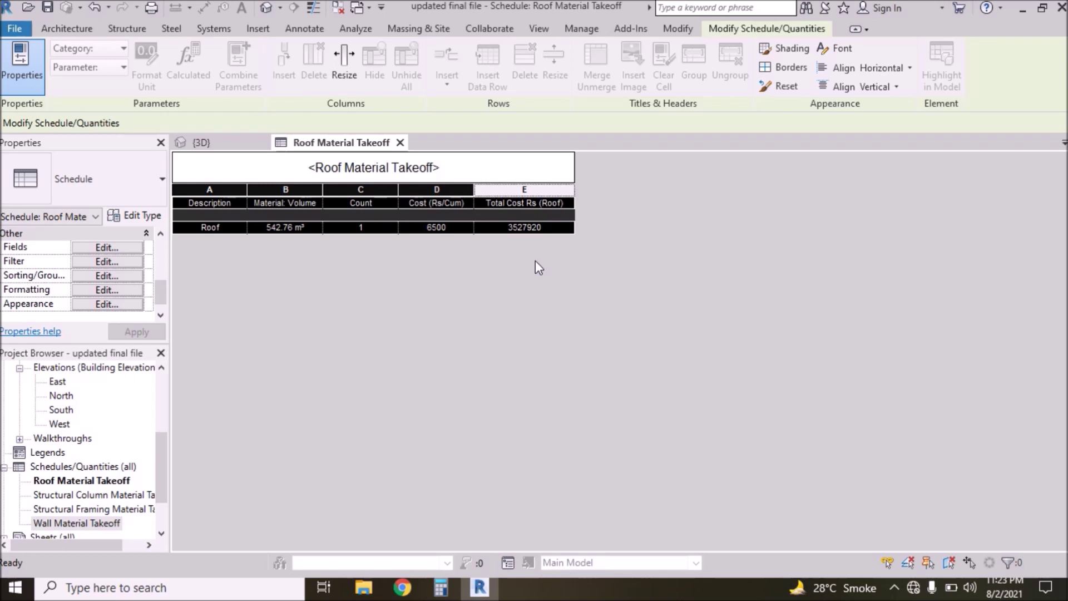
{"action": "left_click", "coordinate": [535, 230]}
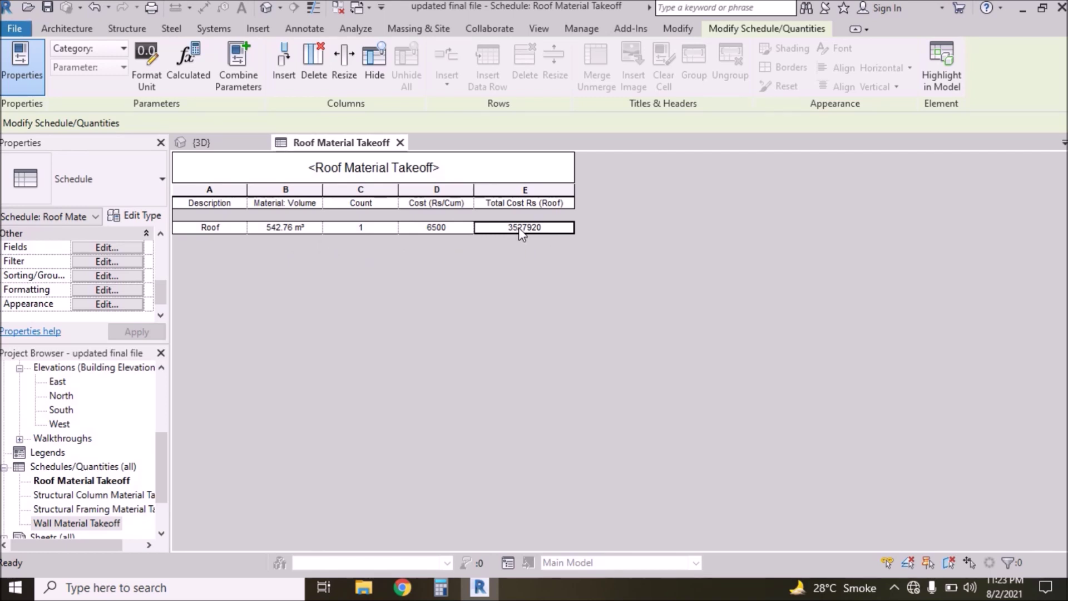
- Review the roof volume, the structural column, structural framing and wall material takeoffs, and the building's roof in the 3D view
{"action": "left_click", "coordinate": [310, 230]}
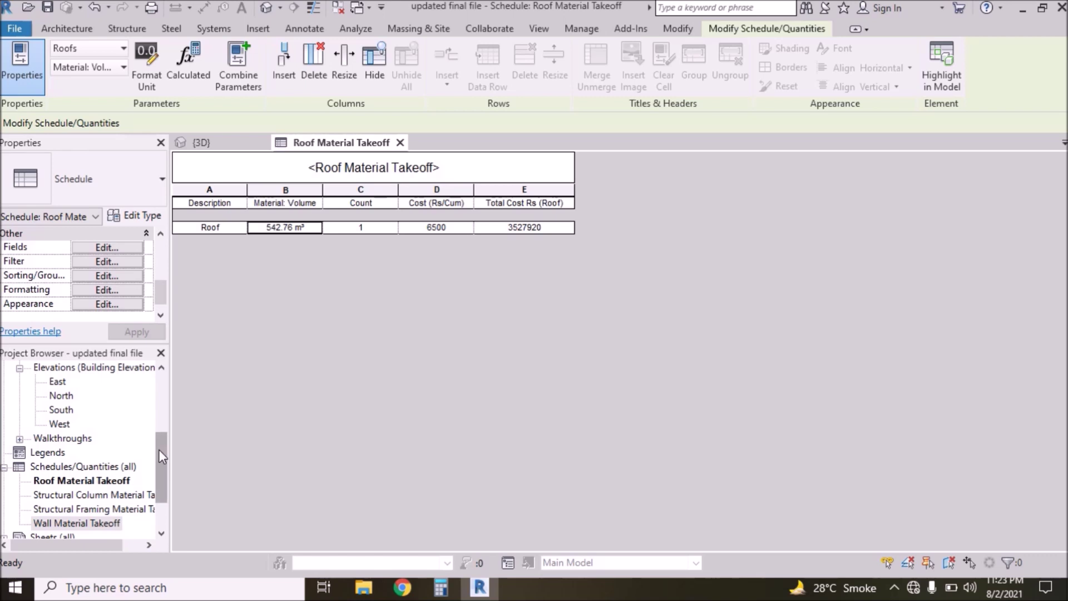
{"action": "left_click_drag", "start_coordinate": [160, 450], "coordinate": [166, 458]}
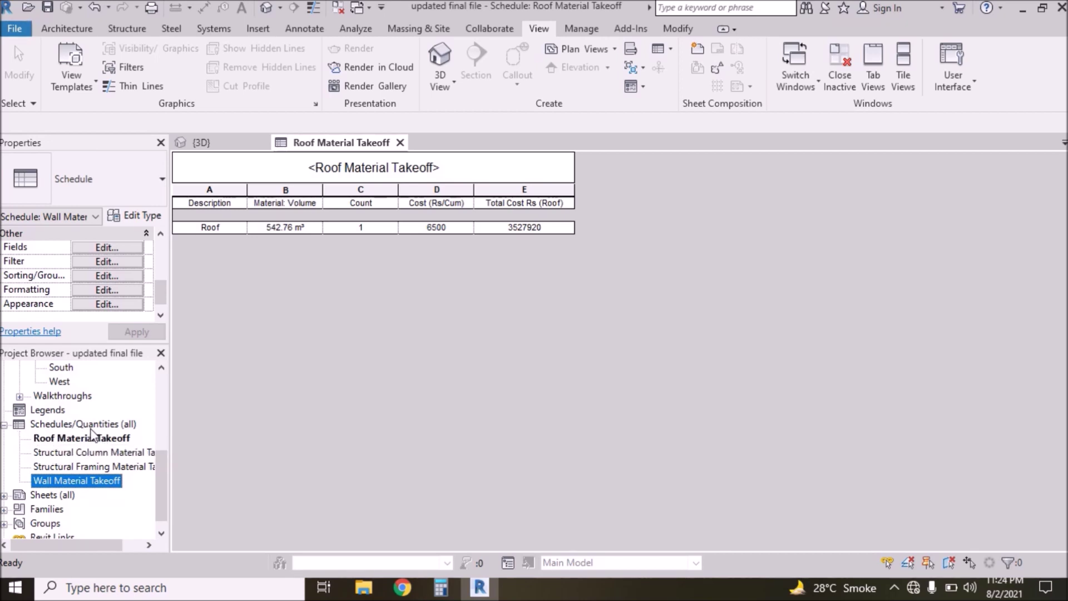
{"action": "left_click", "coordinate": [55, 453]}
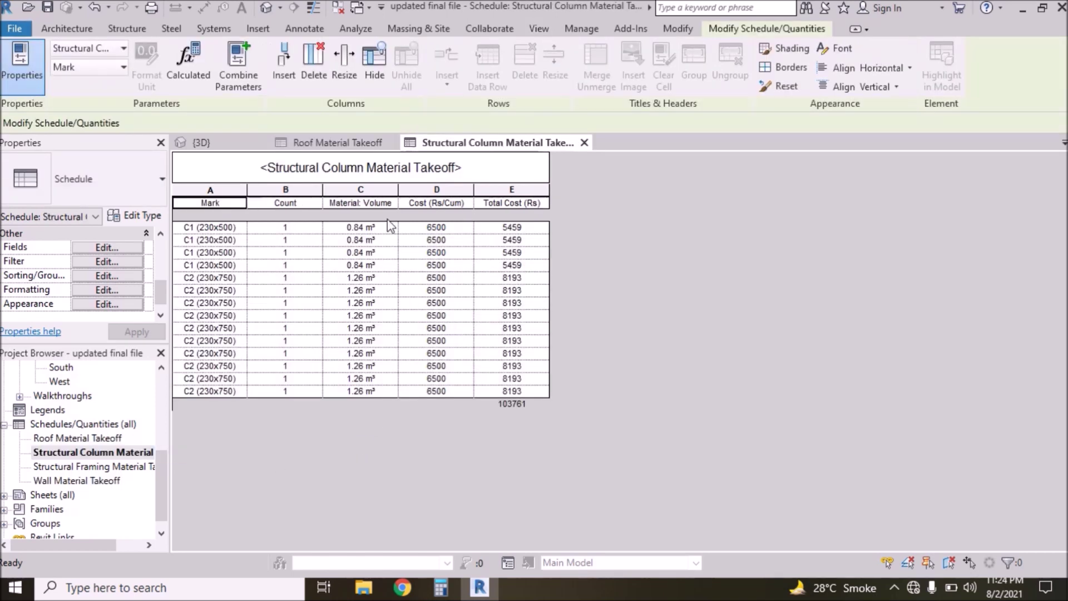
{"action": "left_click", "coordinate": [64, 467]}
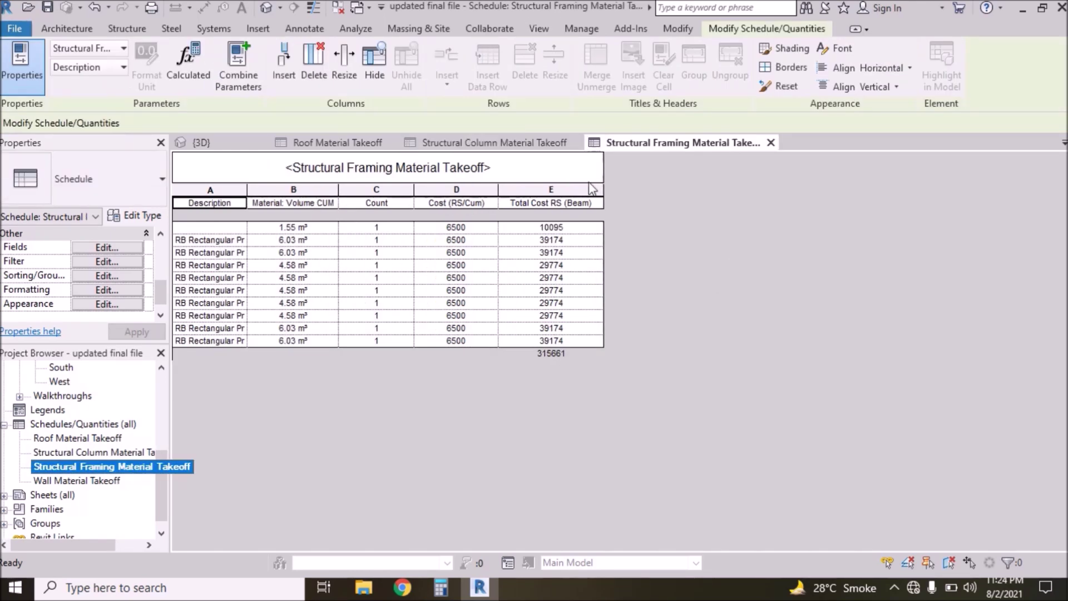
{"action": "left_click", "coordinate": [68, 482]}
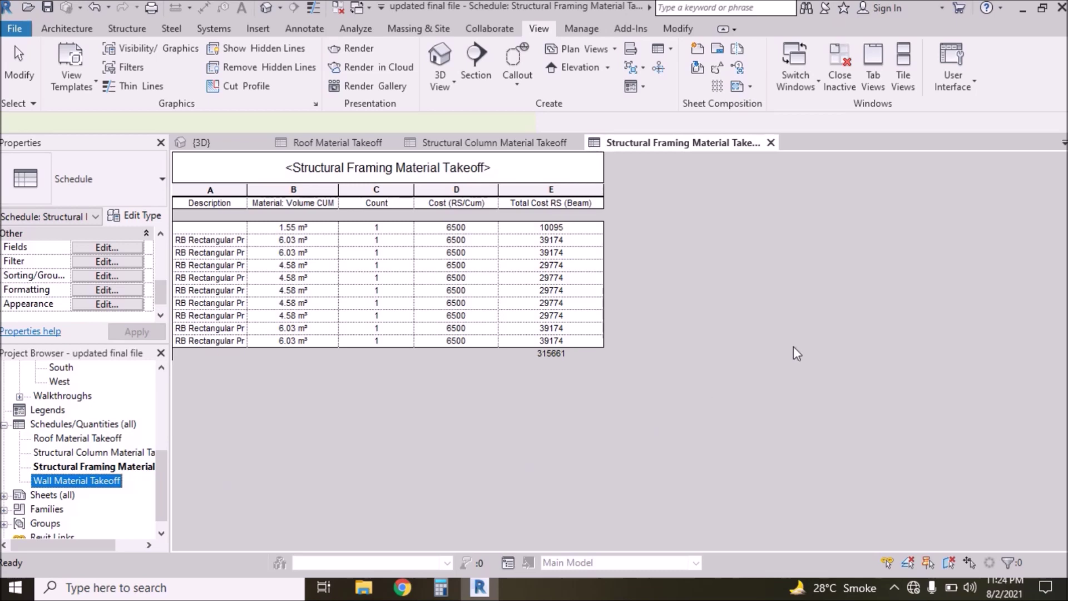
{"action": "left_click", "coordinate": [213, 143]}
{"action": "left_click", "coordinate": [696, 381]}
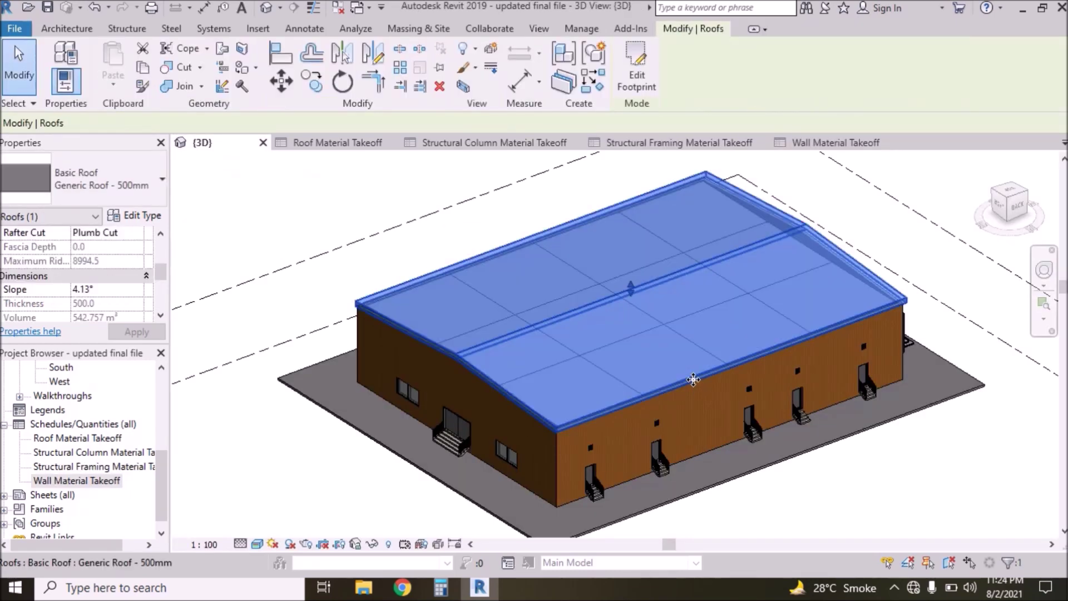
{"action": "left_click", "coordinate": [389, 235]}
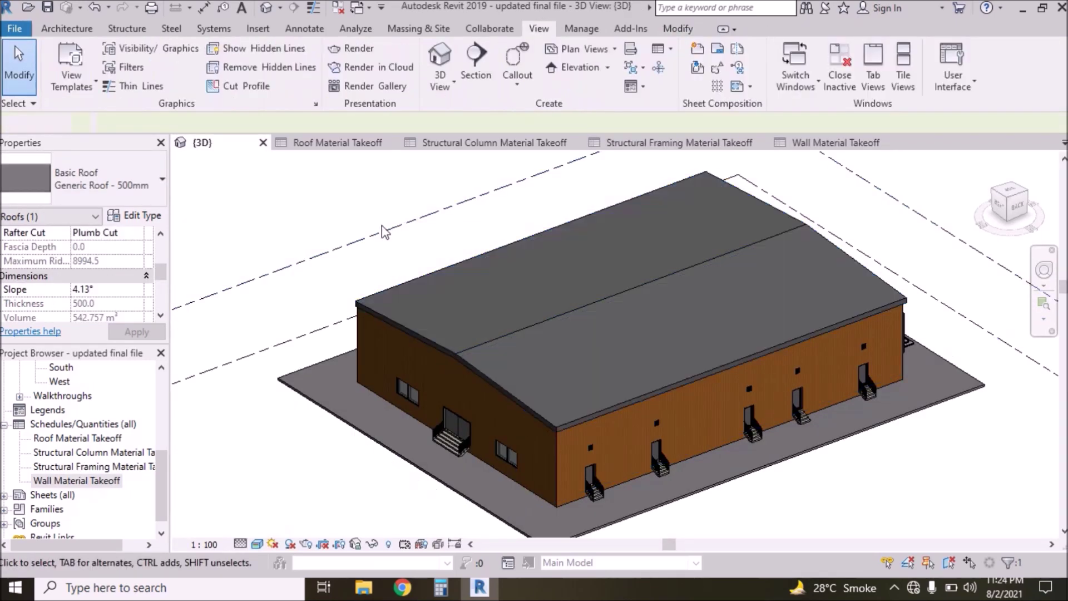